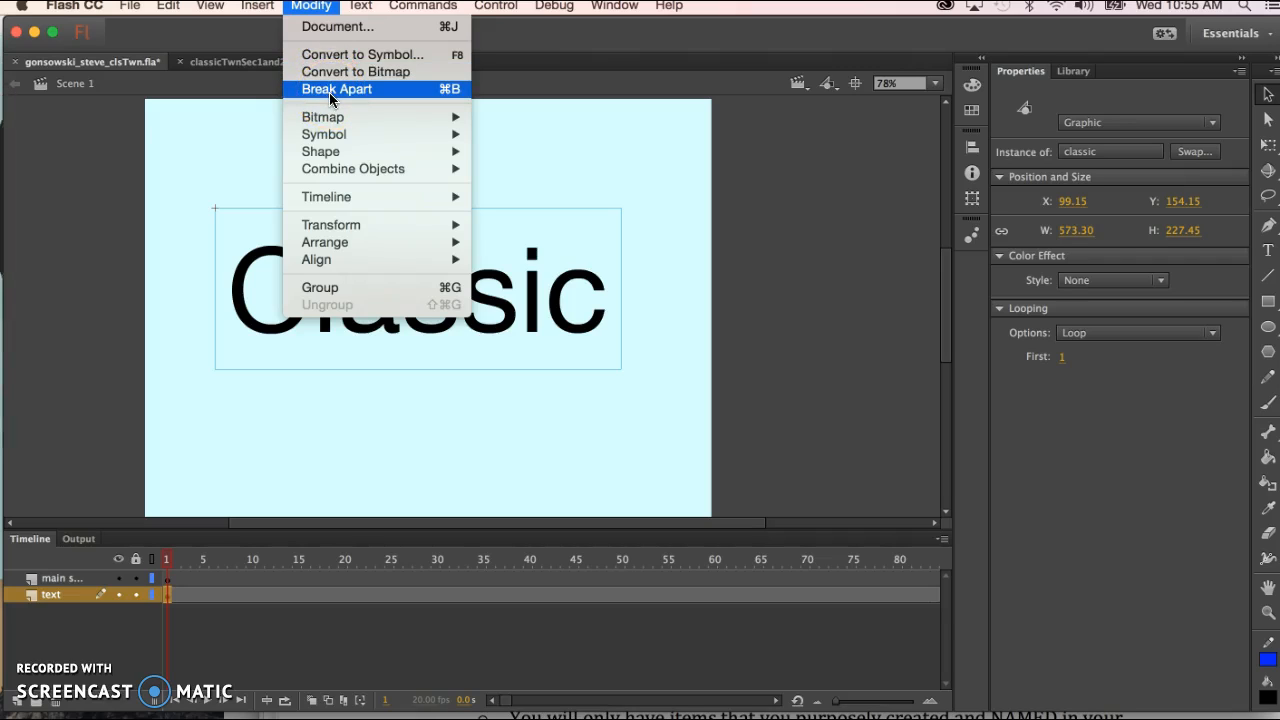
- Break apart the "Classic" symbol instance into static text, and break that text apart into individual letters
click(329, 92)
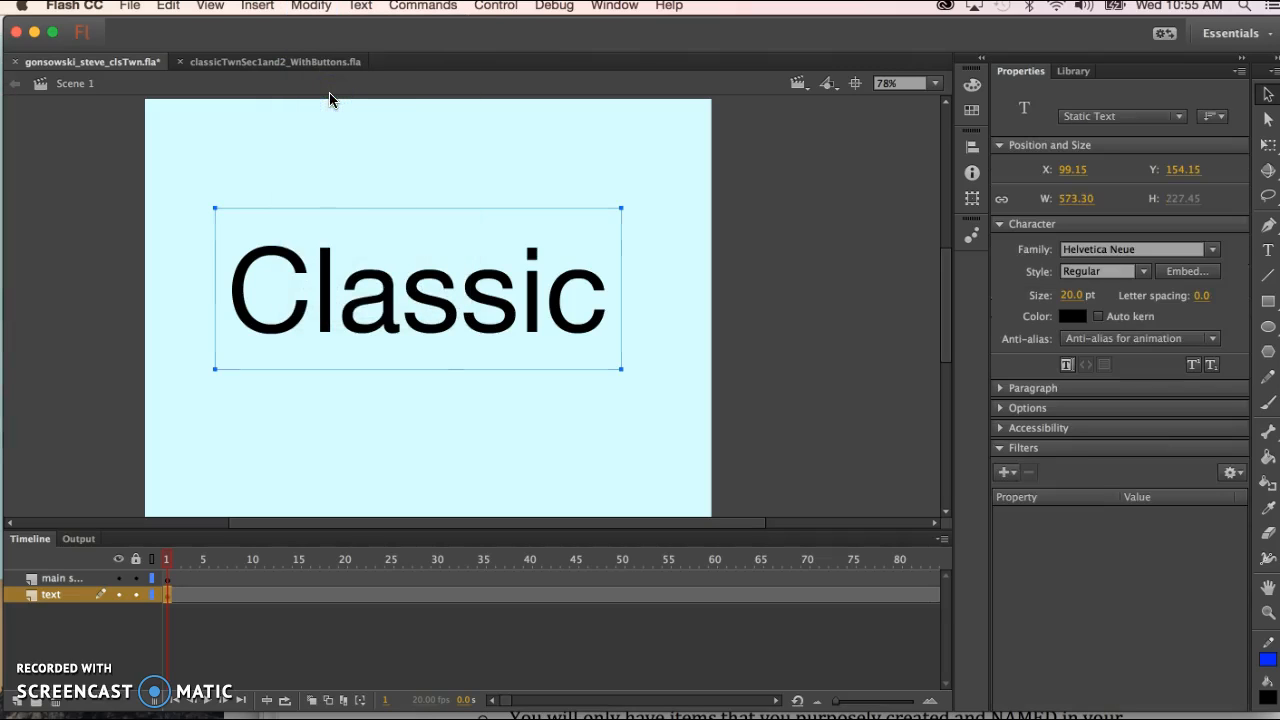
right_click(297, 317)
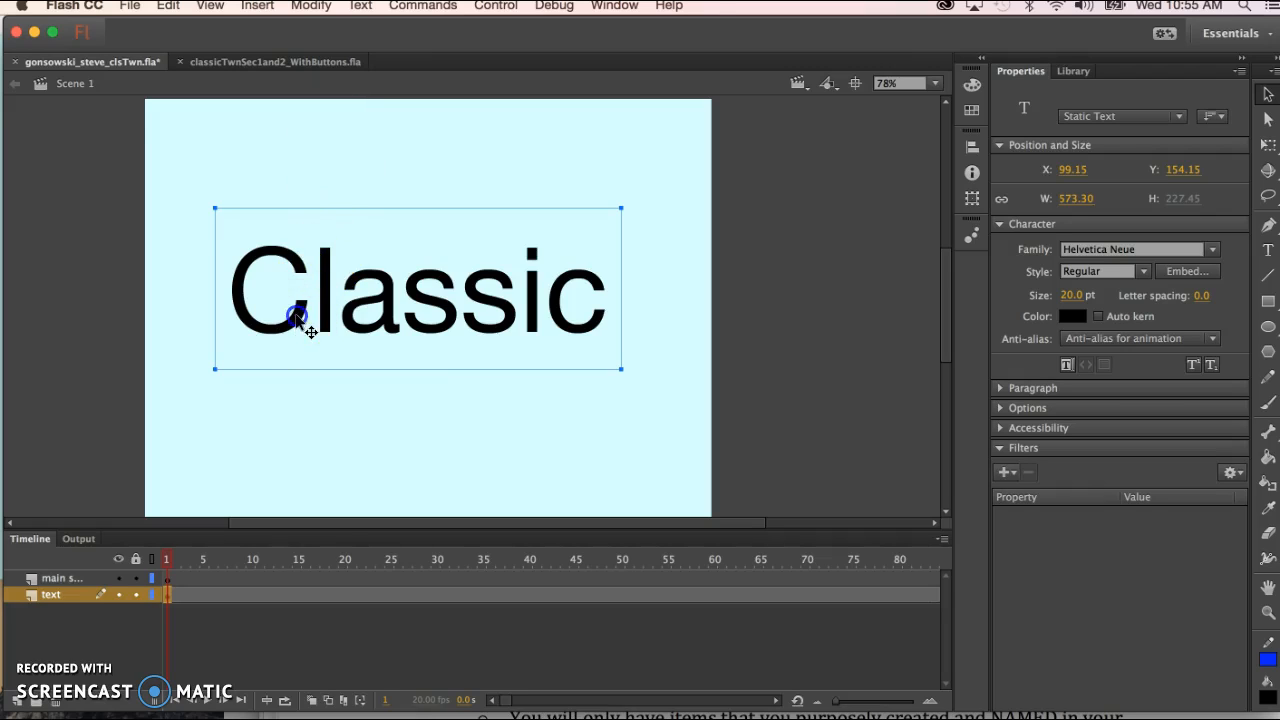
click(300, 8)
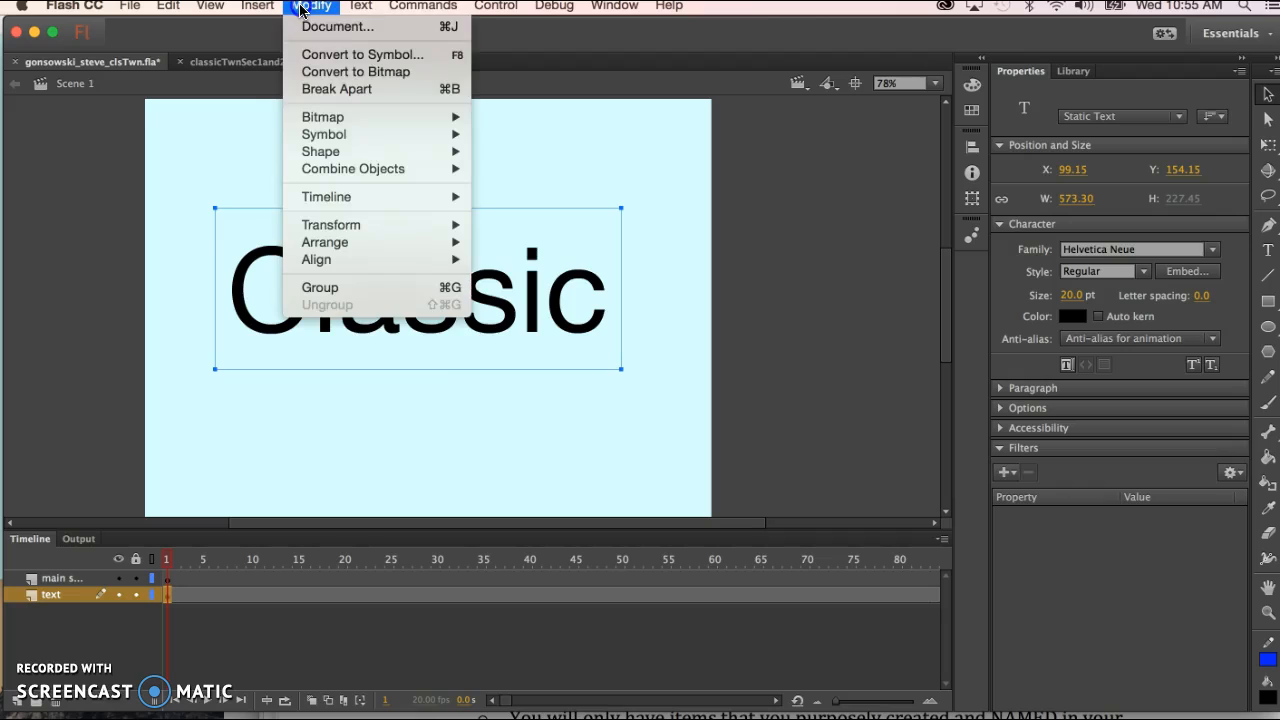
click(318, 95)
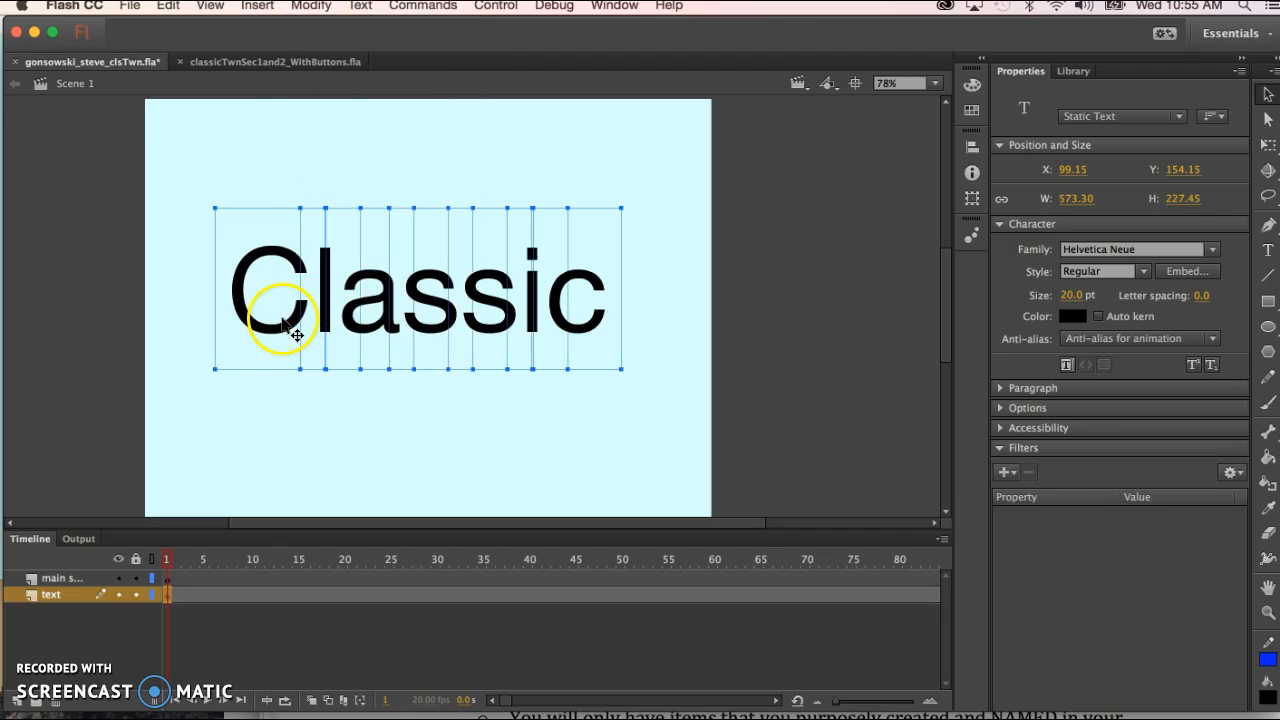
- Try moving the letter C away from the rest of the word, and undo the move
click(308, 424)
drag(284, 321, 228, 334)
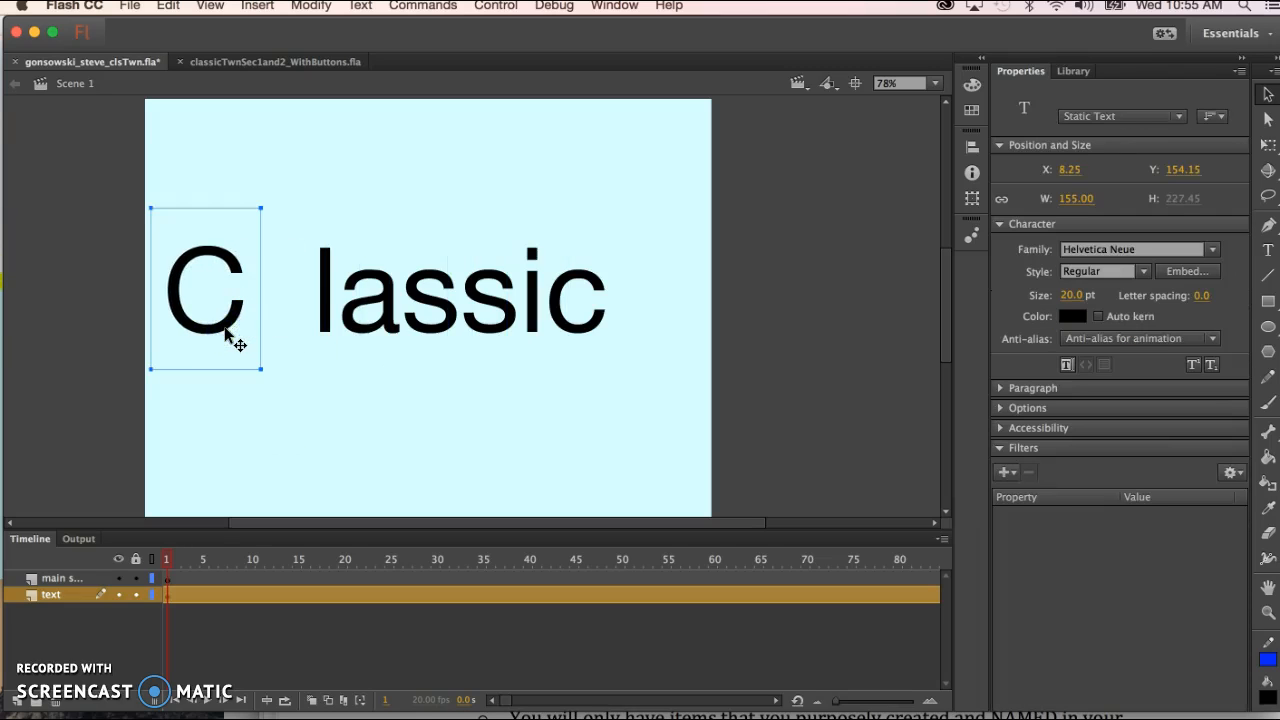
key(super+z)
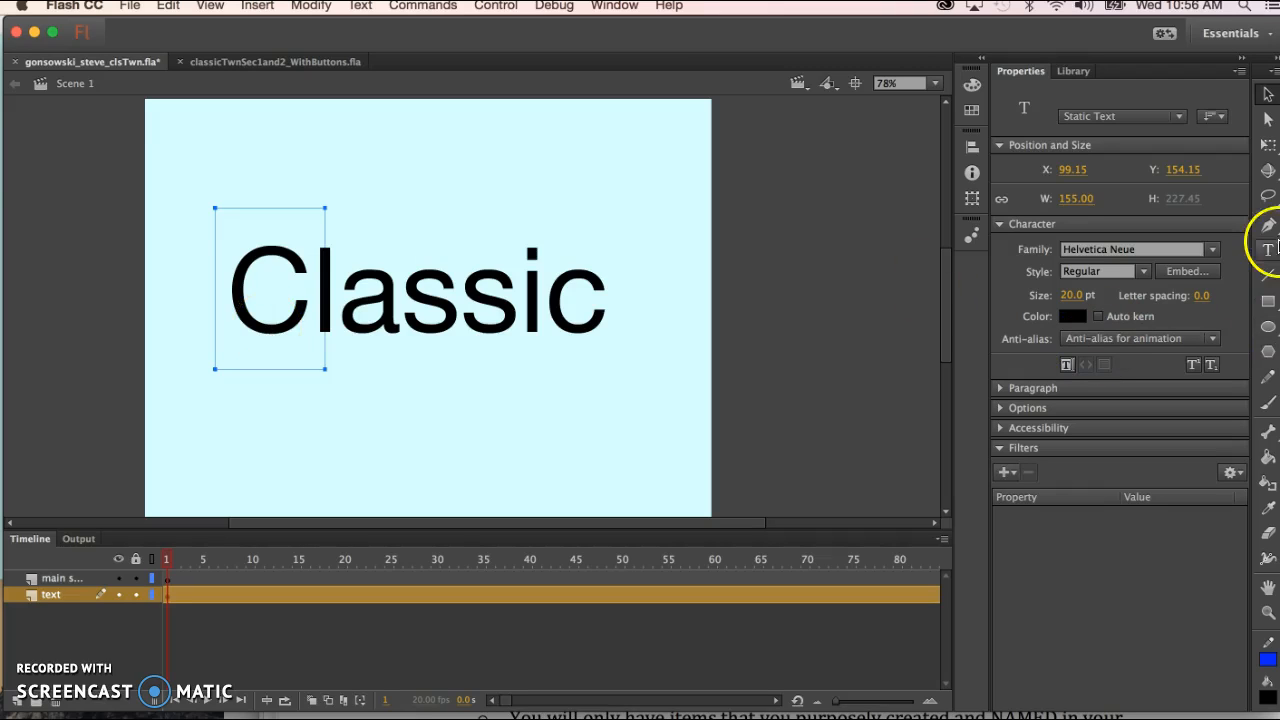
- Try erasing through the letter C with the Eraser tool while it is still static text
click(1268, 532)
drag(266, 409, 270, 265)
drag(277, 360, 270, 250)
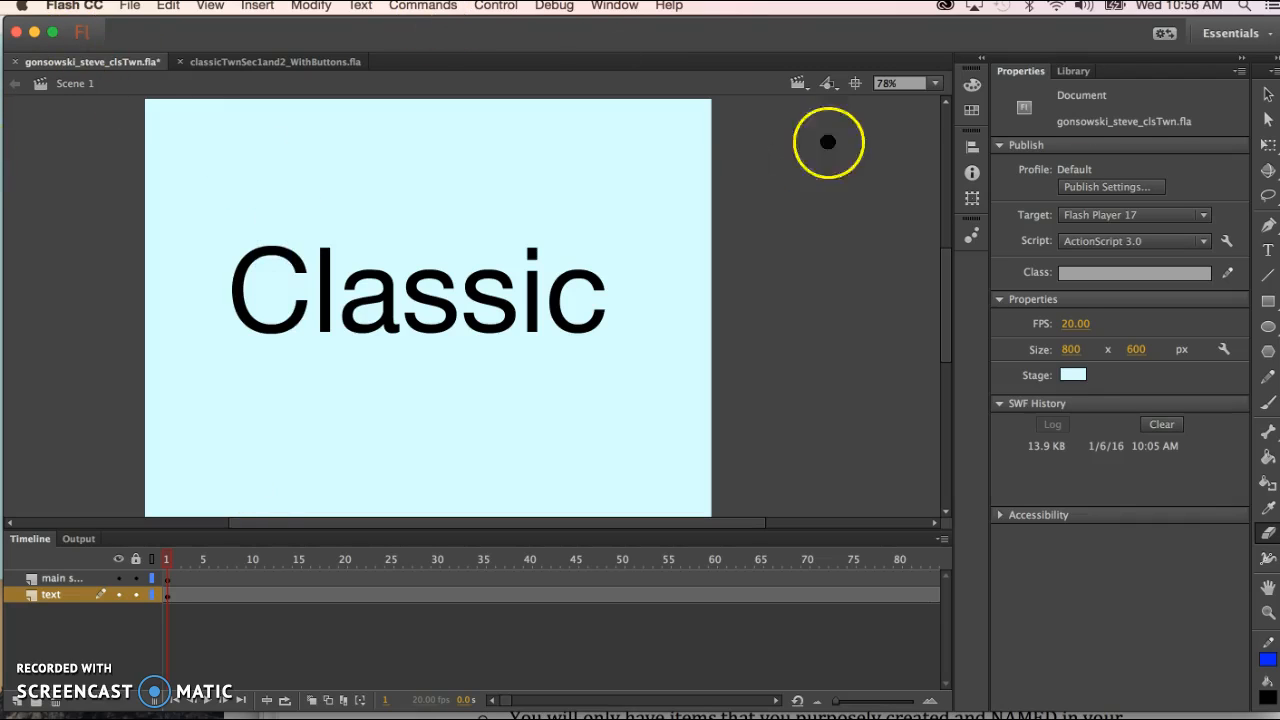
- Select only the letter C and break it apart into an editable shape
click(1268, 94)
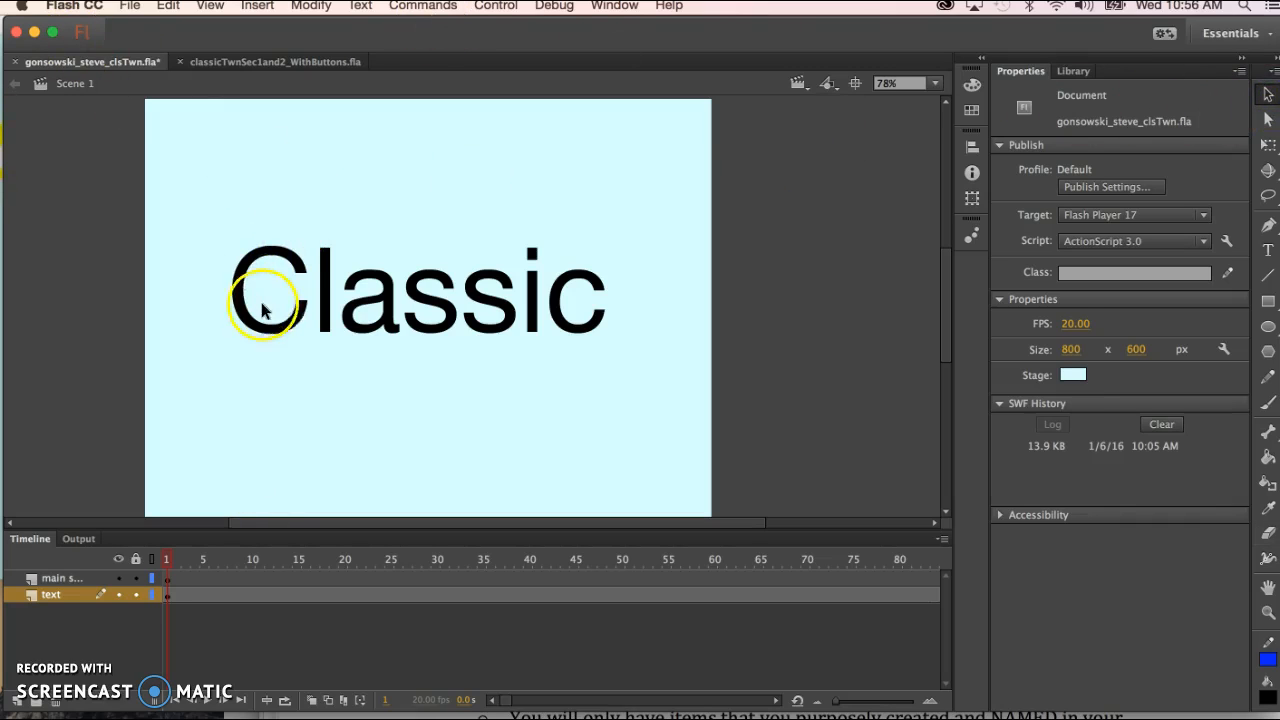
click(268, 333)
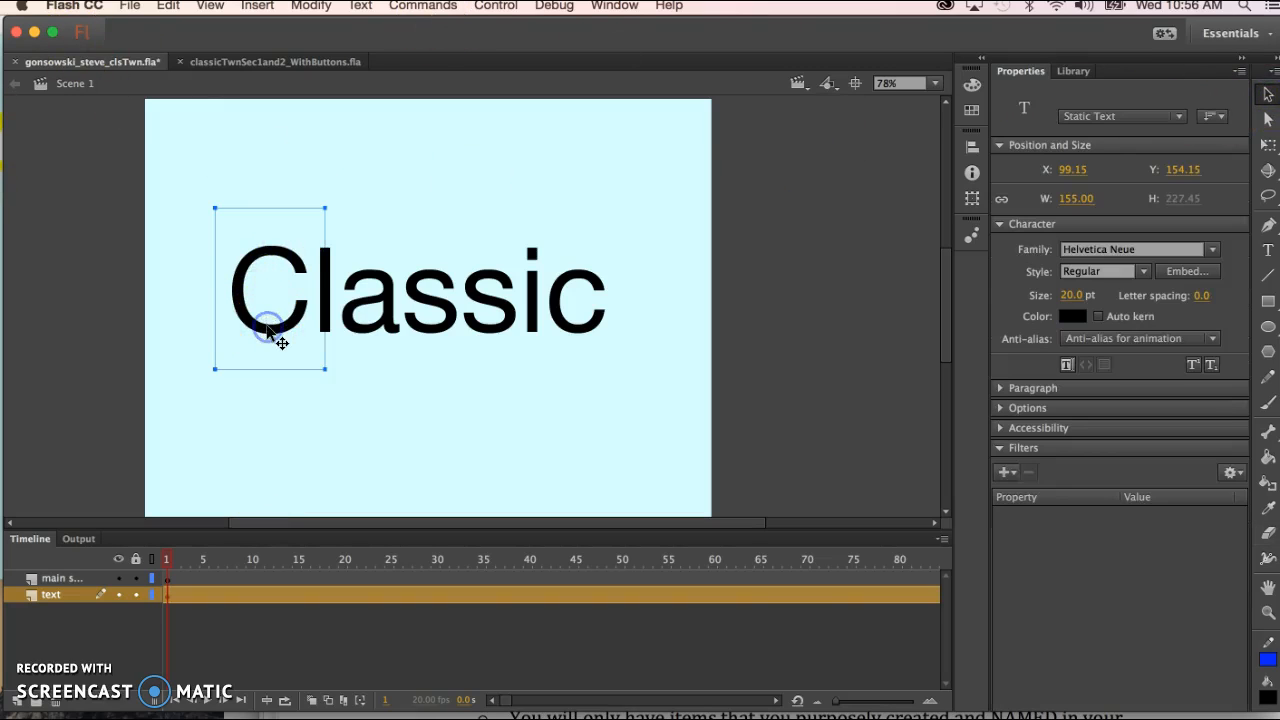
click(306, 8)
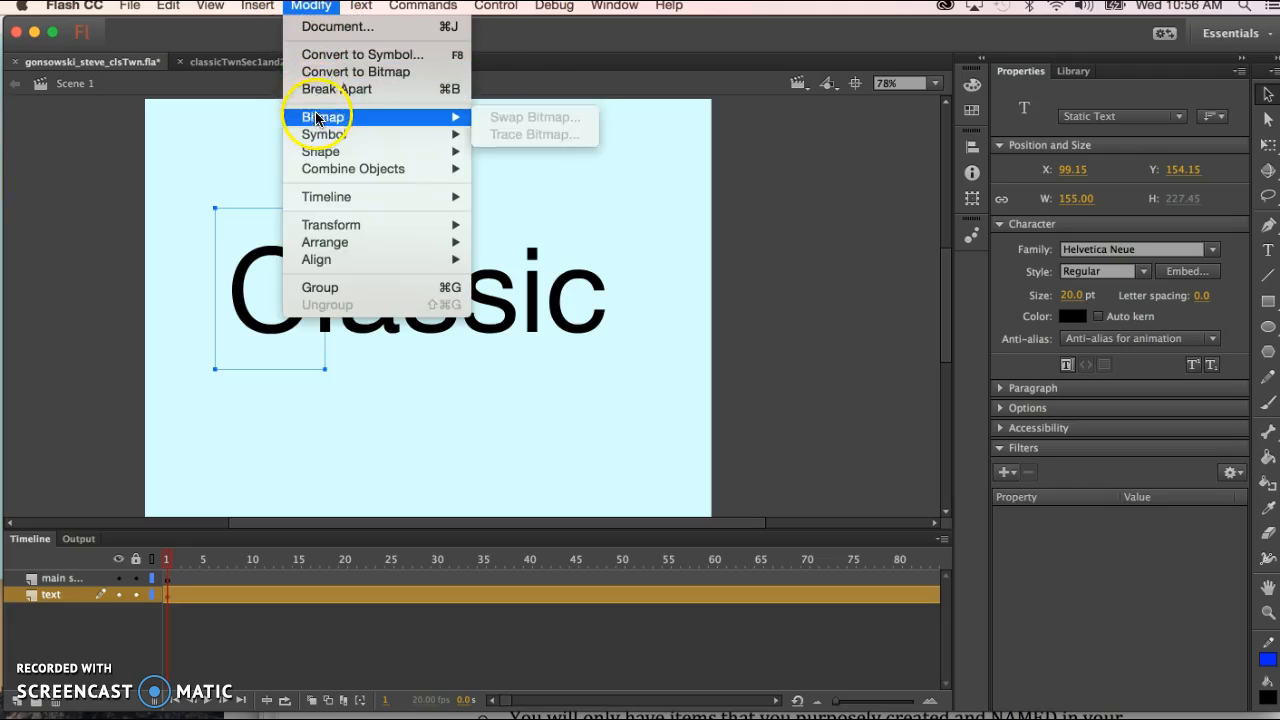
click(330, 89)
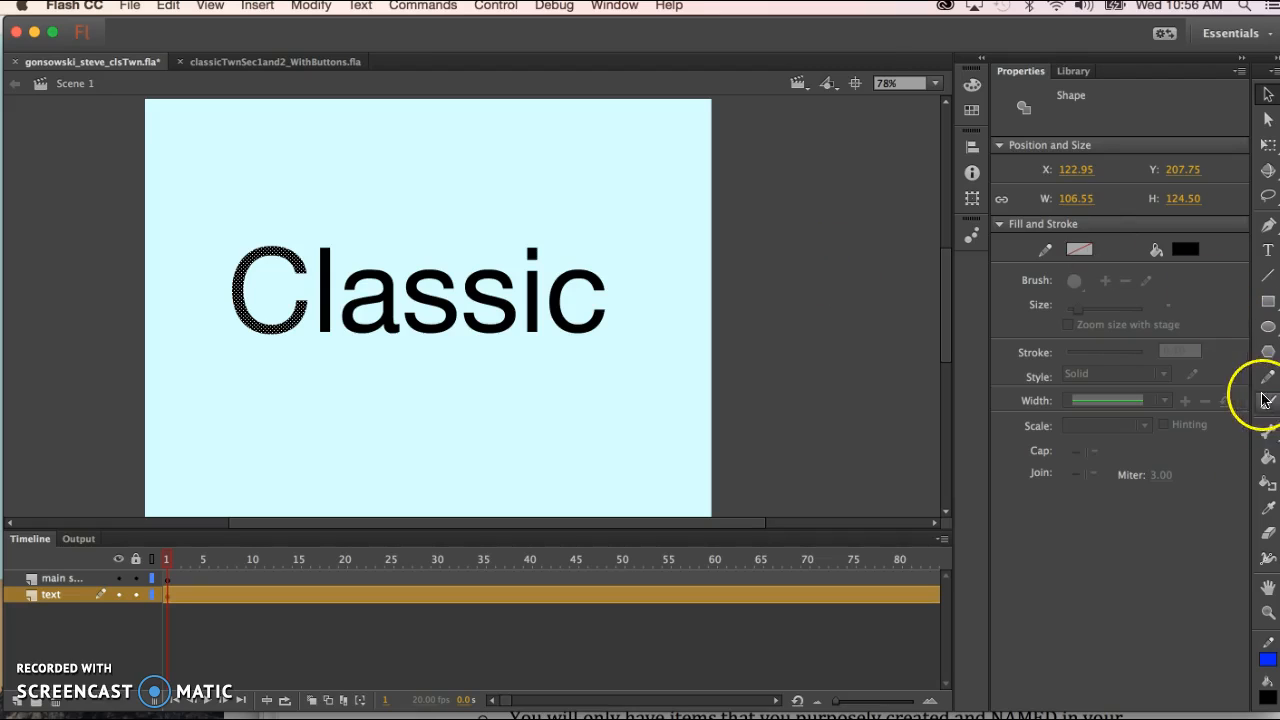
- Erase a strip through the lower curve of the C shape, and undo both the erasing and the break-apart
click(1268, 533)
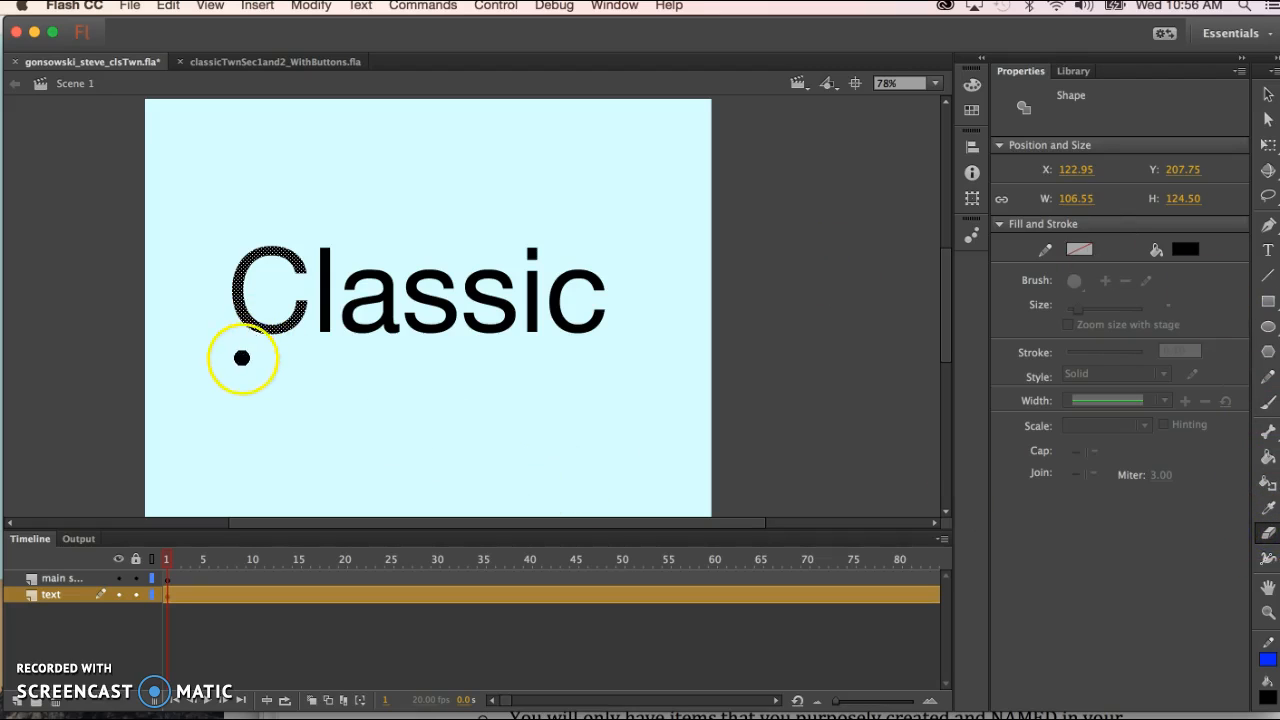
drag(243, 360, 251, 286)
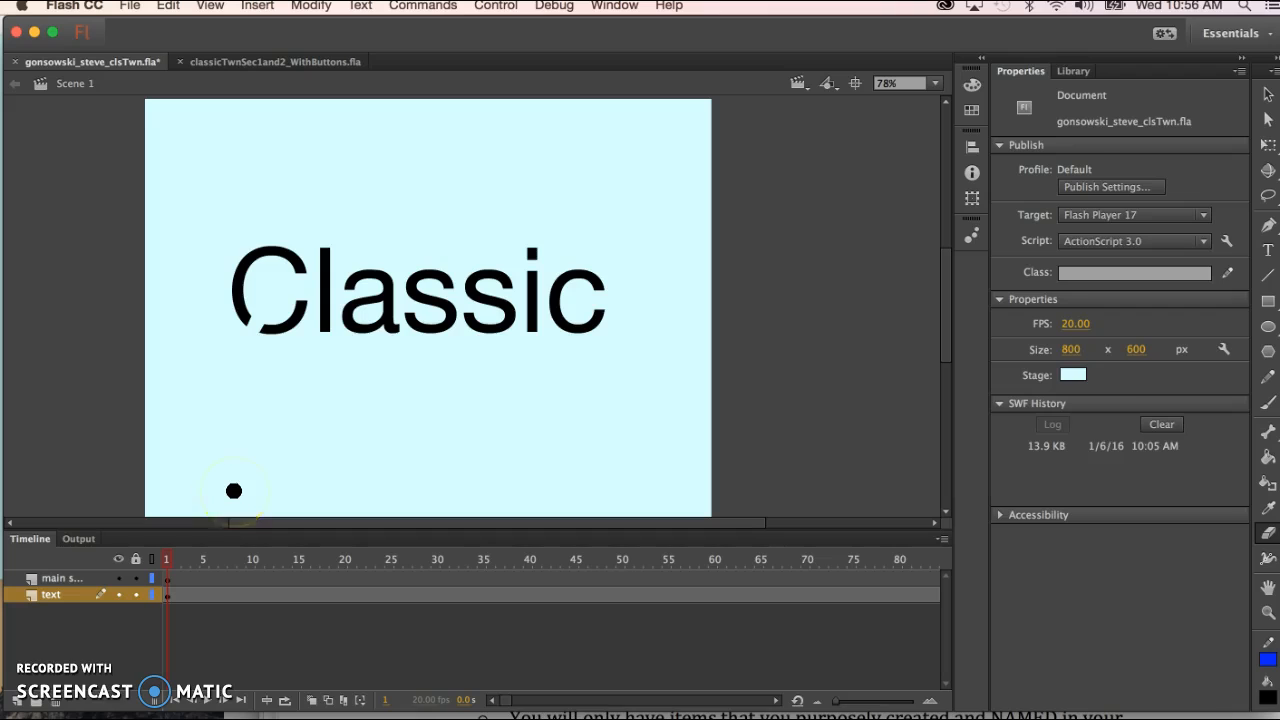
key(super+z)
key(super+z)
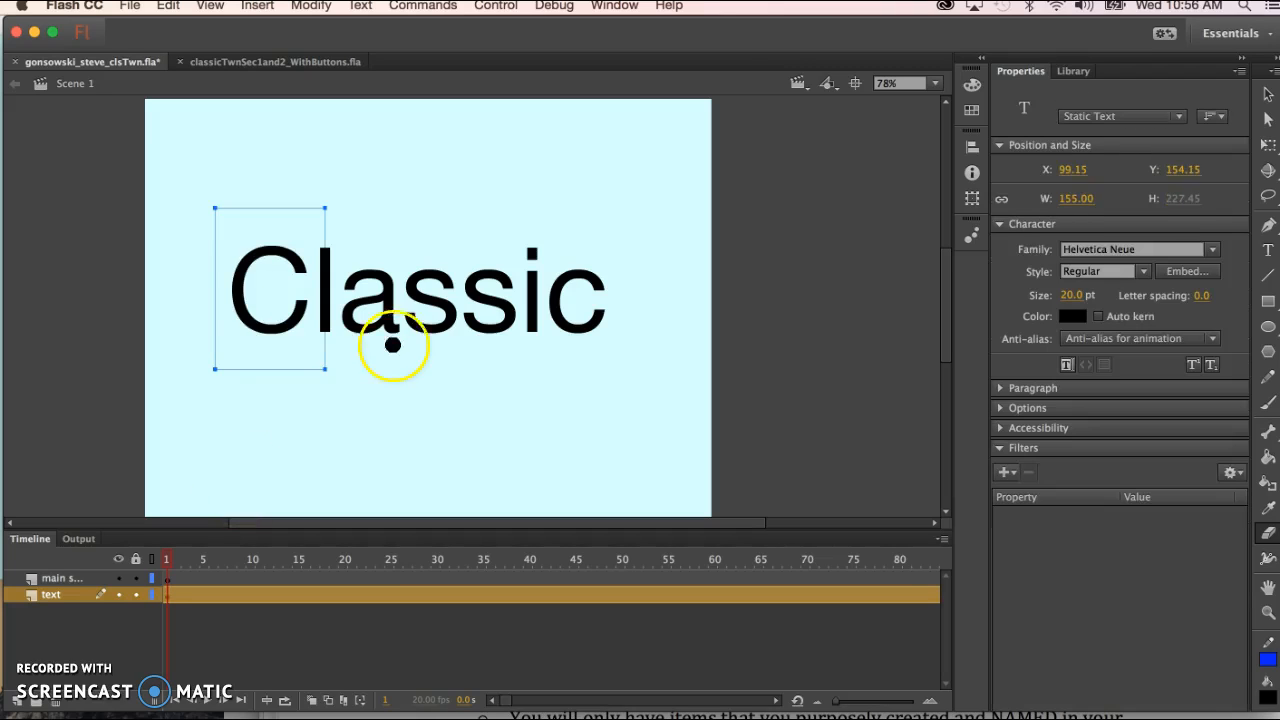
- Select all the letters of the word "Classic" and distribute them to separate layers
click(1266, 94)
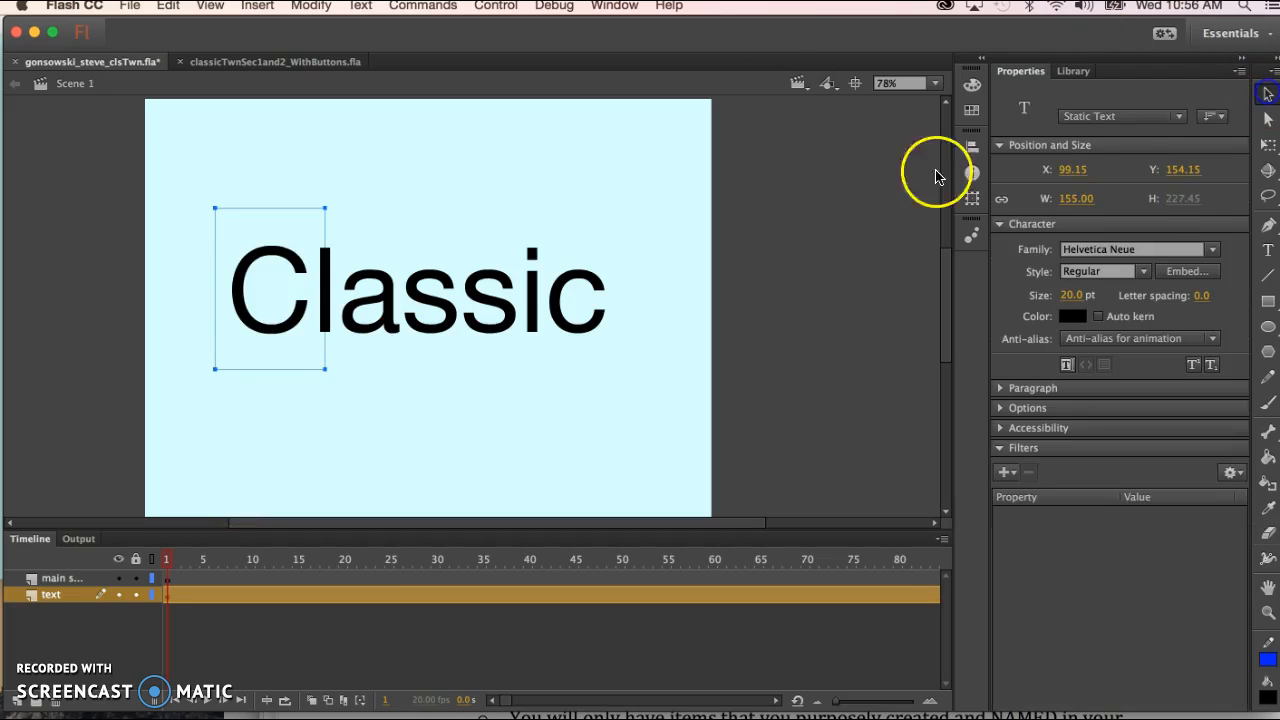
click(501, 369)
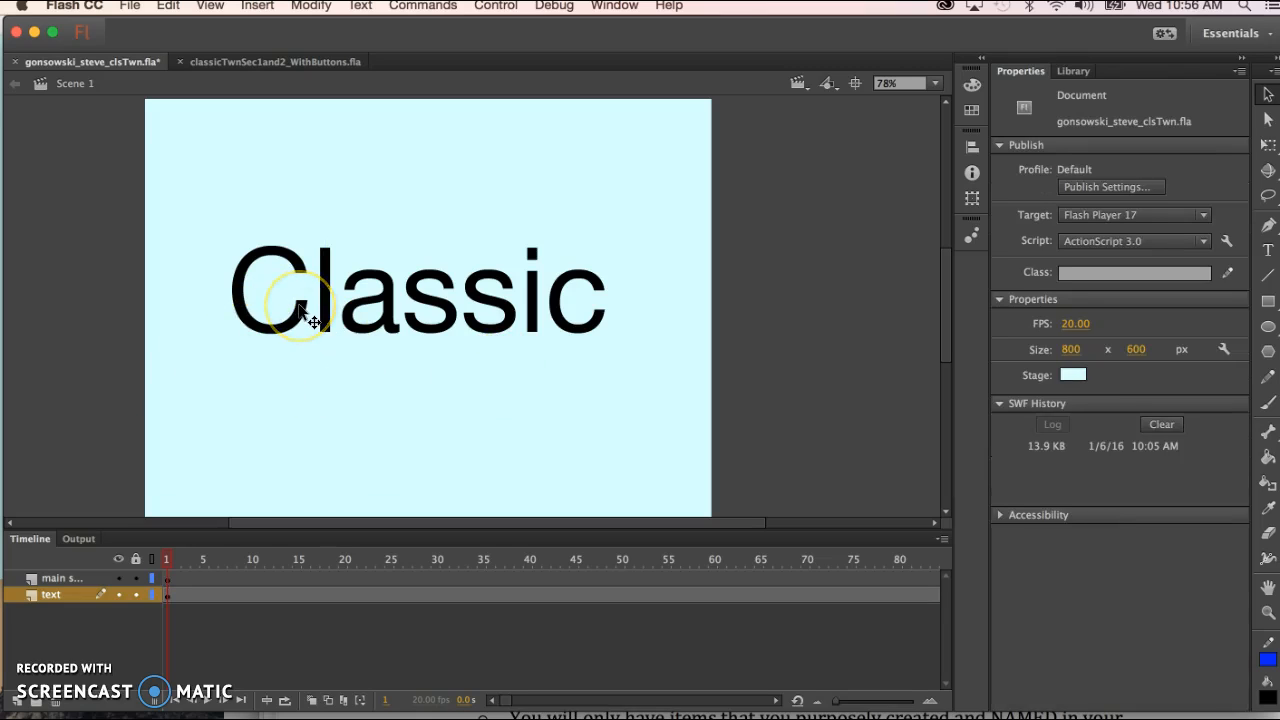
click(222, 370)
drag(181, 411, 666, 160)
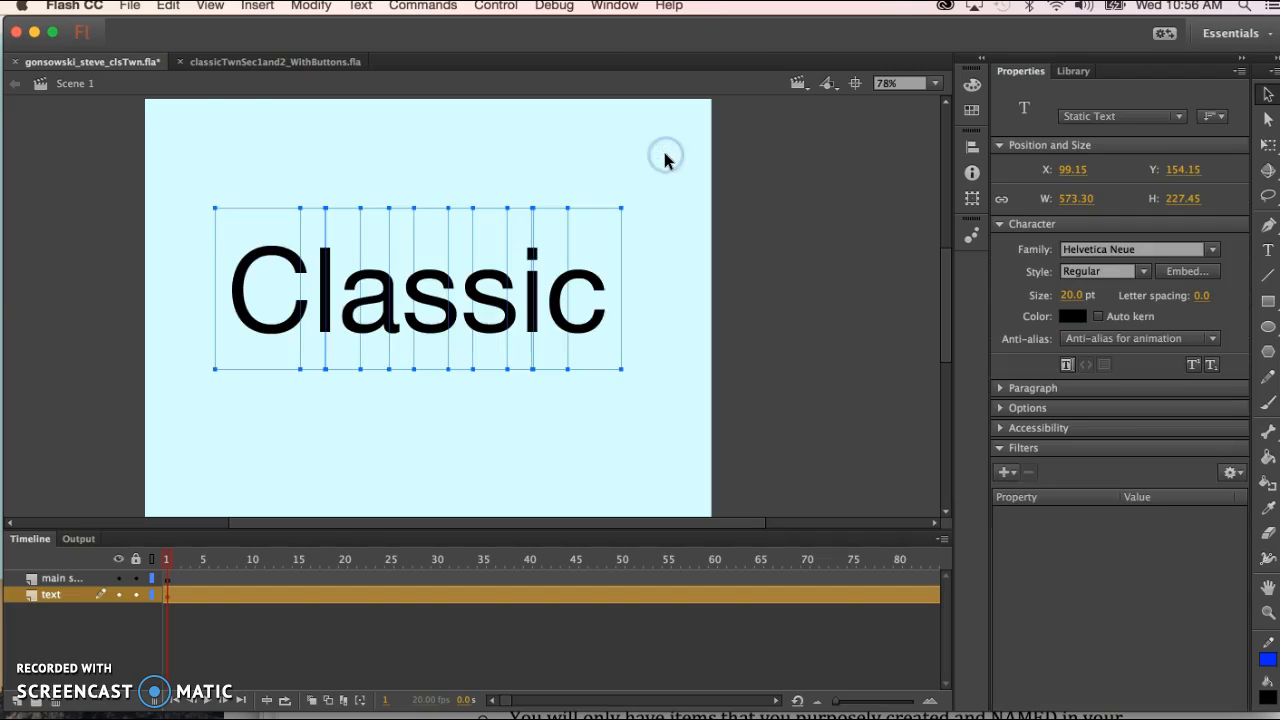
click(323, 7)
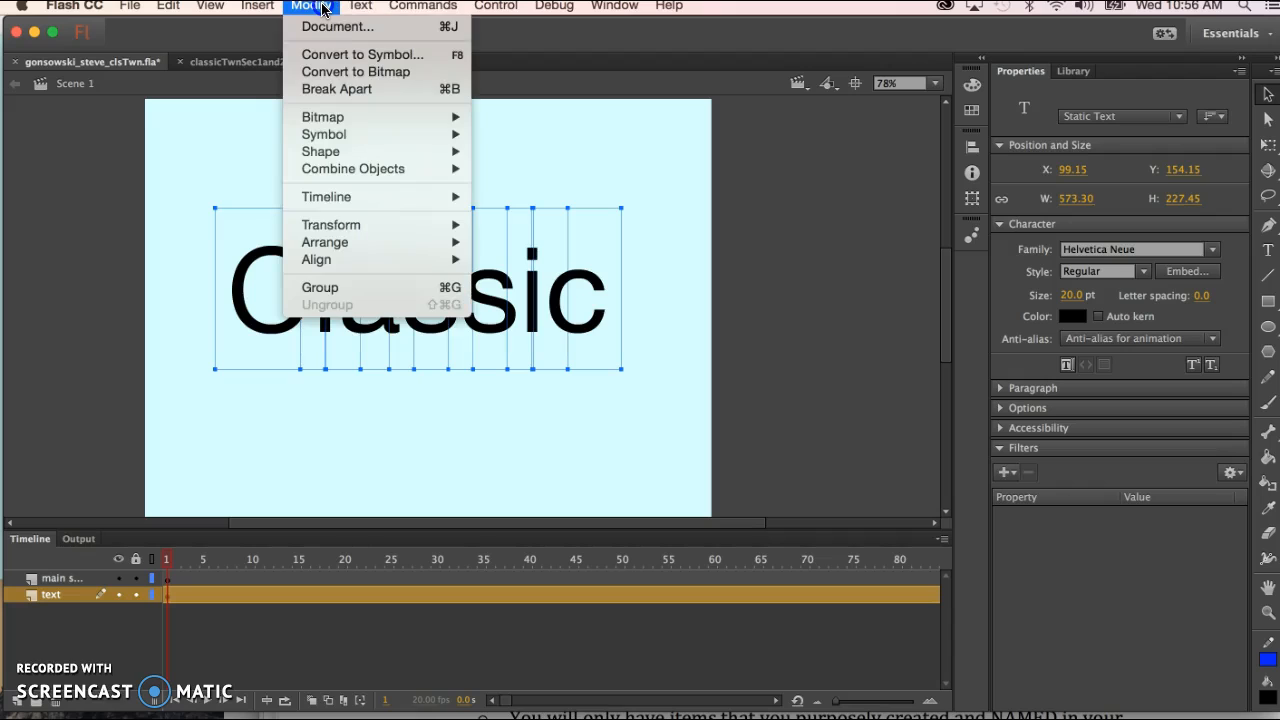
mouse_move(366, 196)
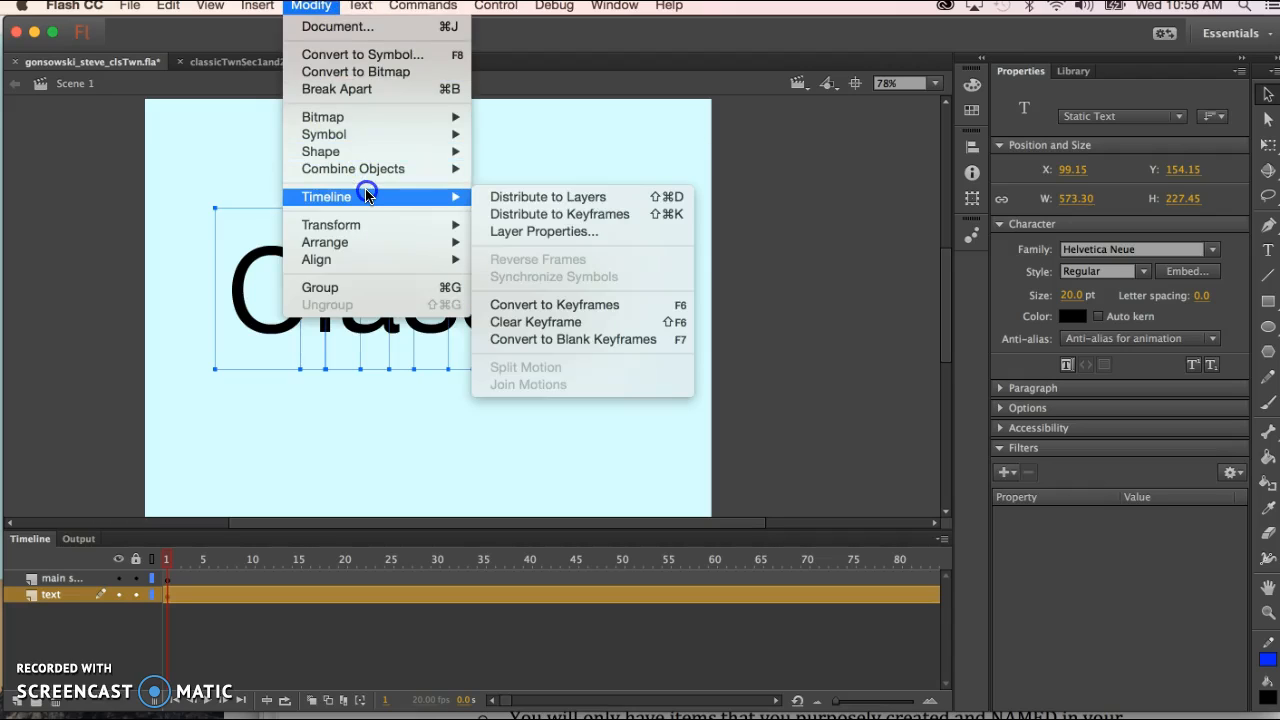
click(586, 199)
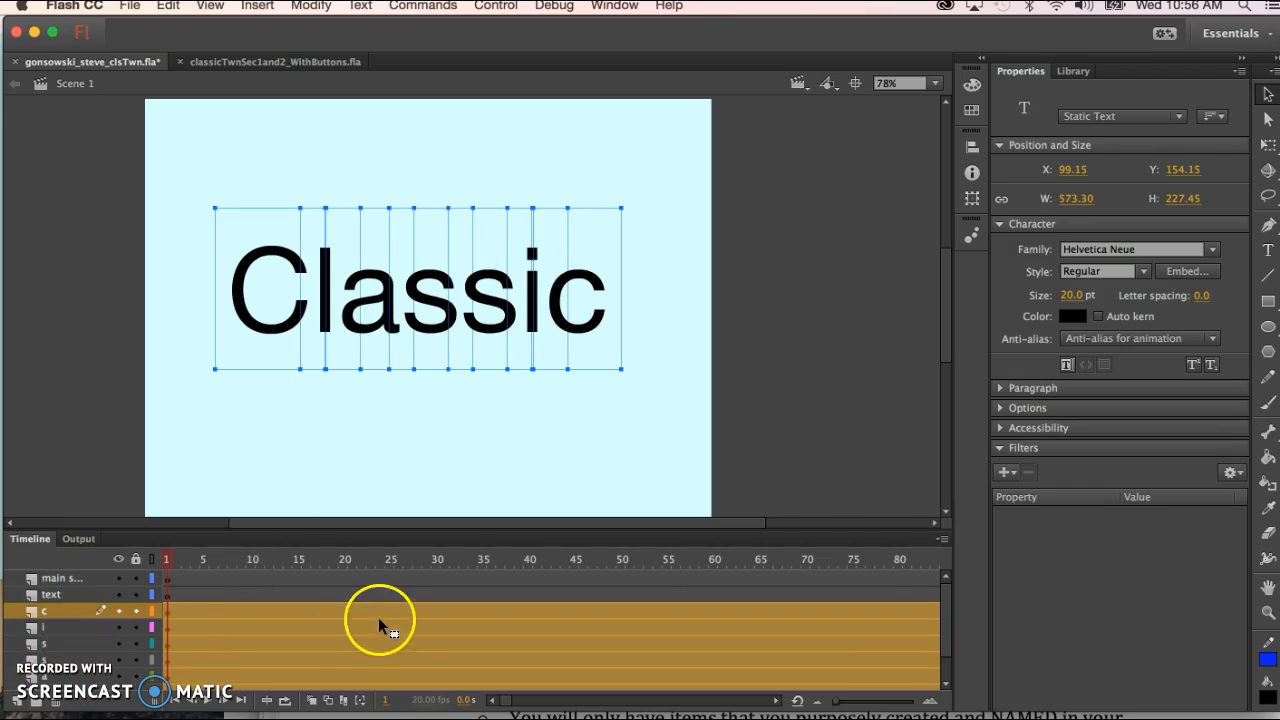
drag(947, 613, 946, 633)
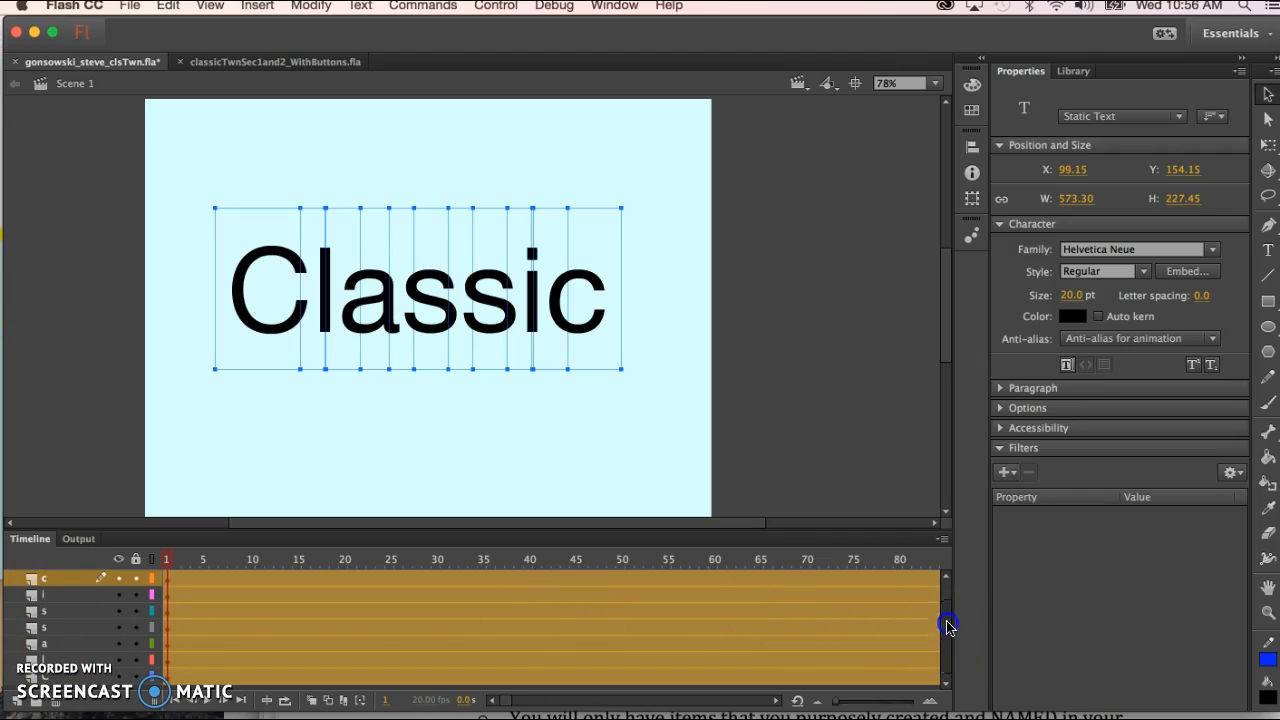
drag(946, 628, 946, 592)
click(303, 478)
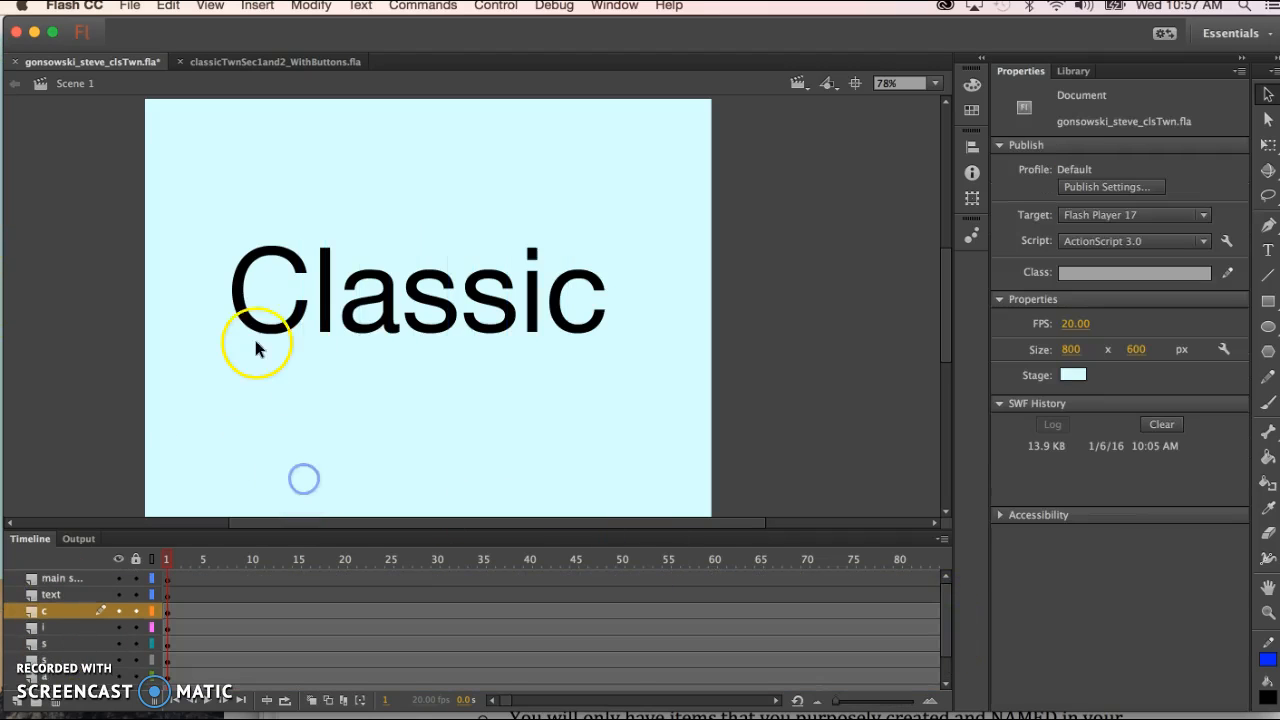
- Convert the capital letter C to a graphic symbol named c_cap
click(255, 331)
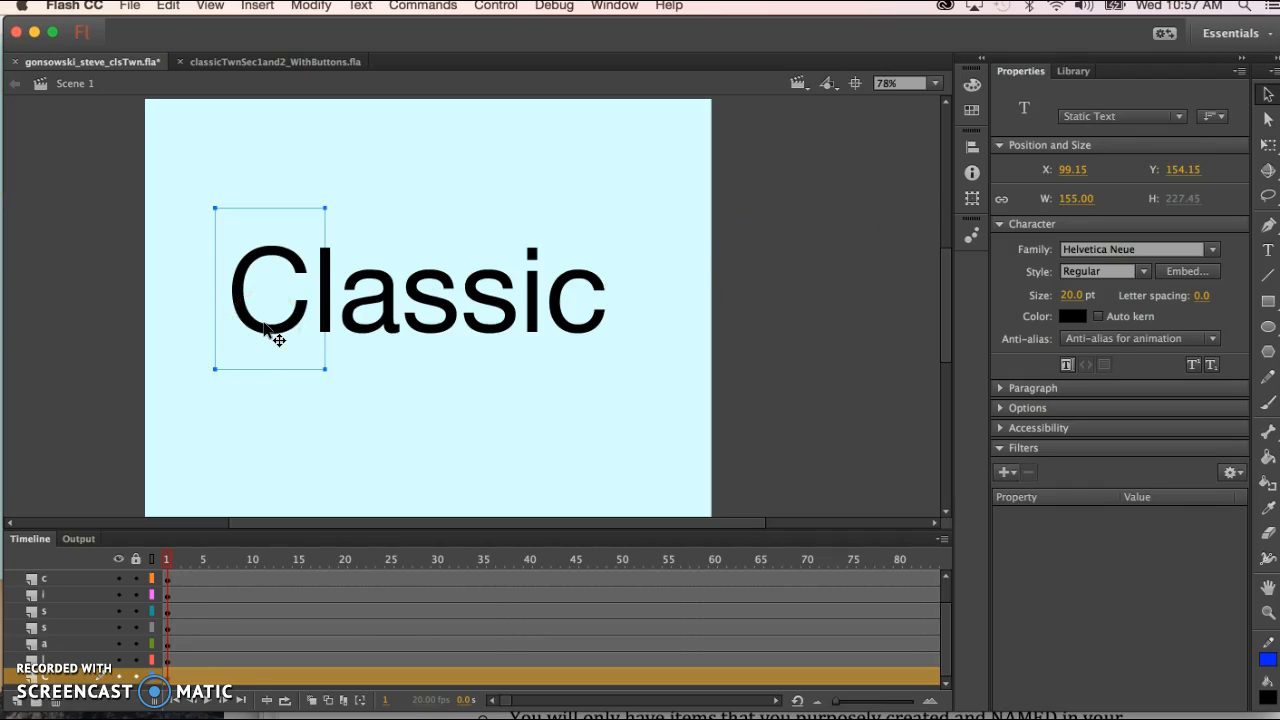
click(421, 162)
key(F8)
text(c)
key(BackSpace)
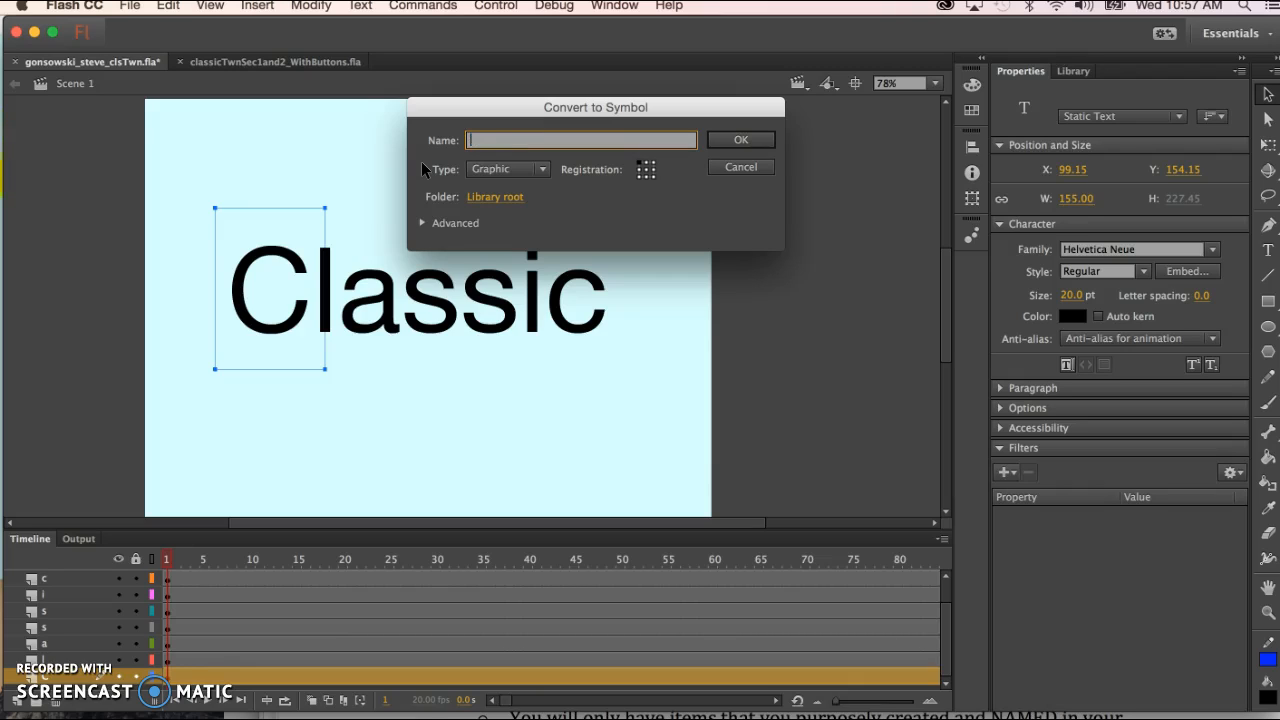
text(c_cap)
click(745, 139)
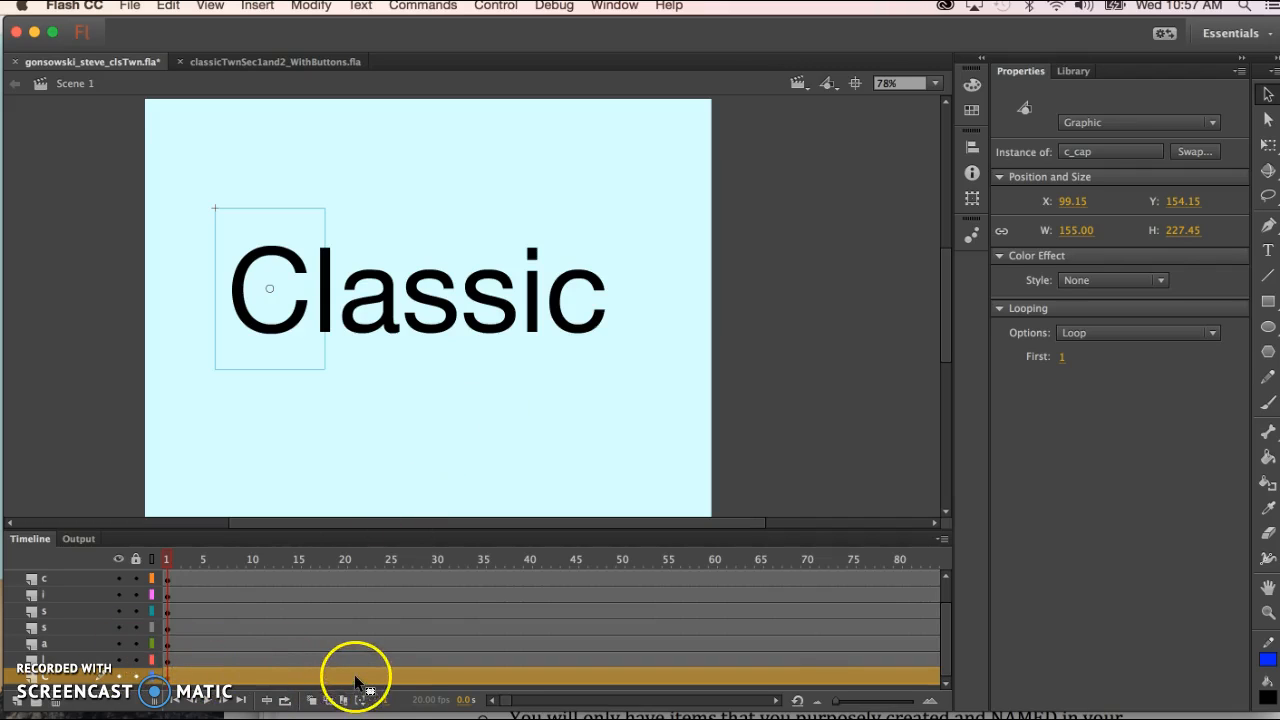
click(108, 666)
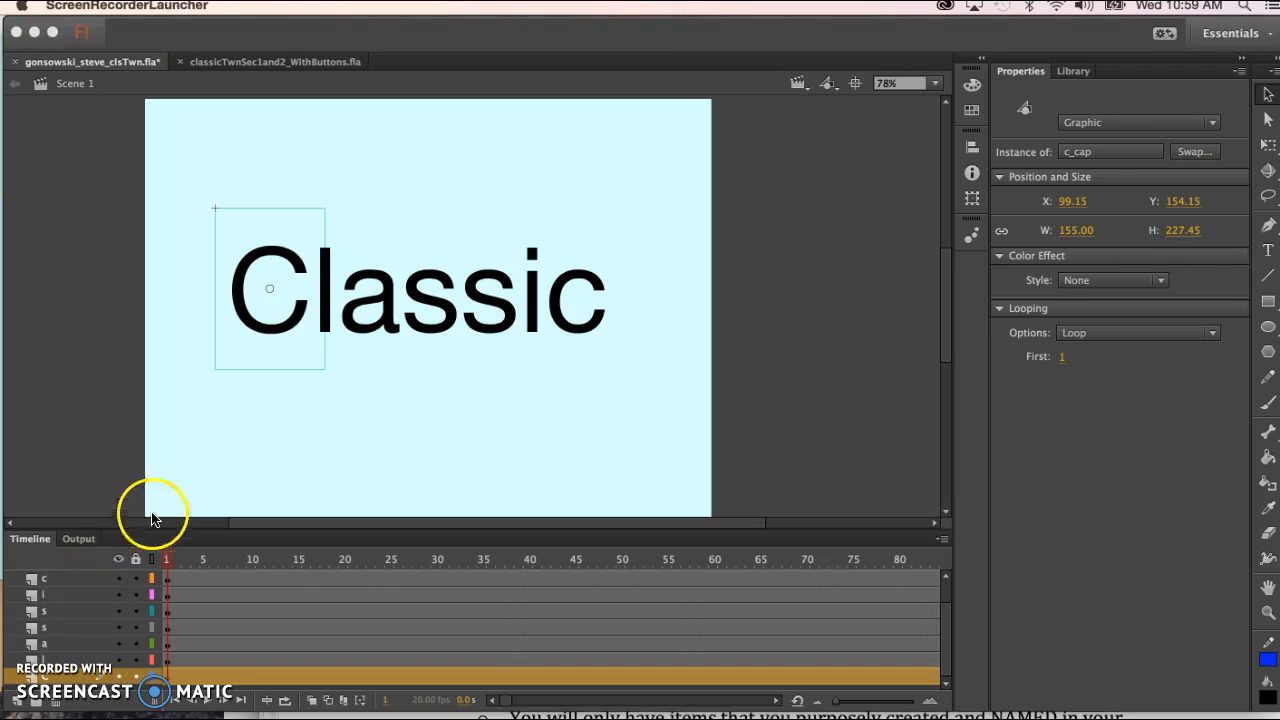
click(336, 366)
click(380, 329)
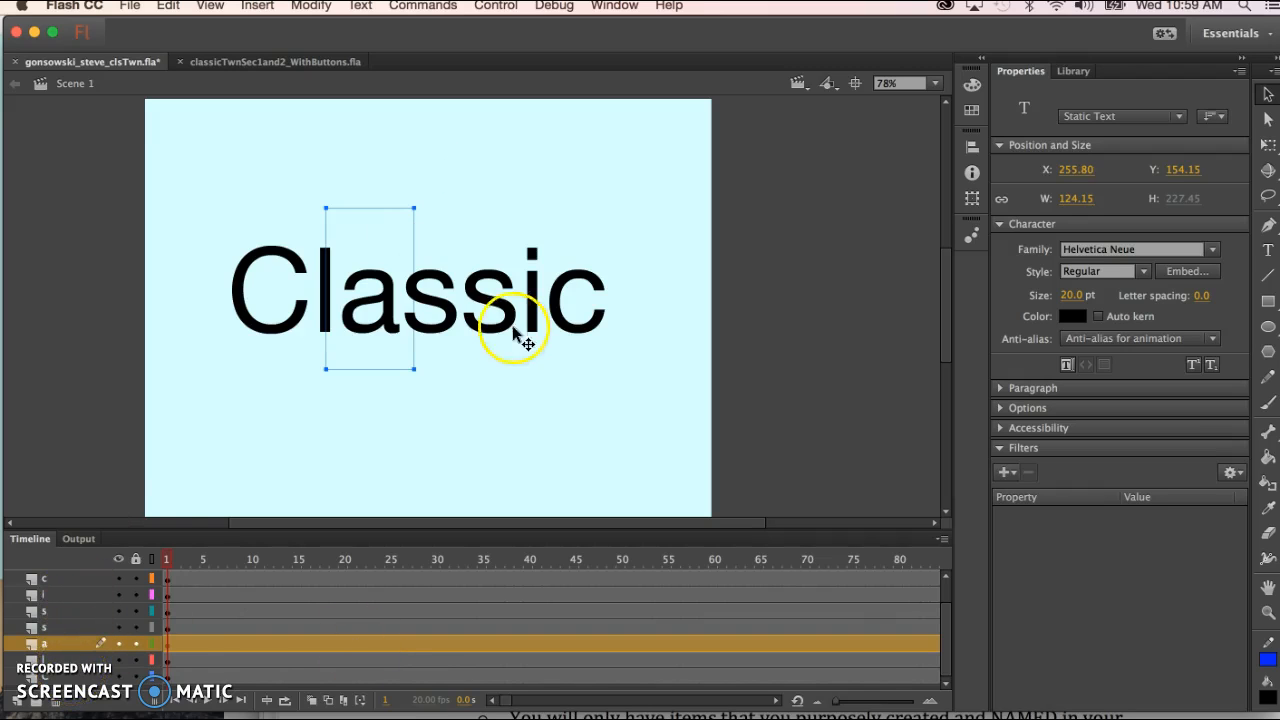
click(541, 418)
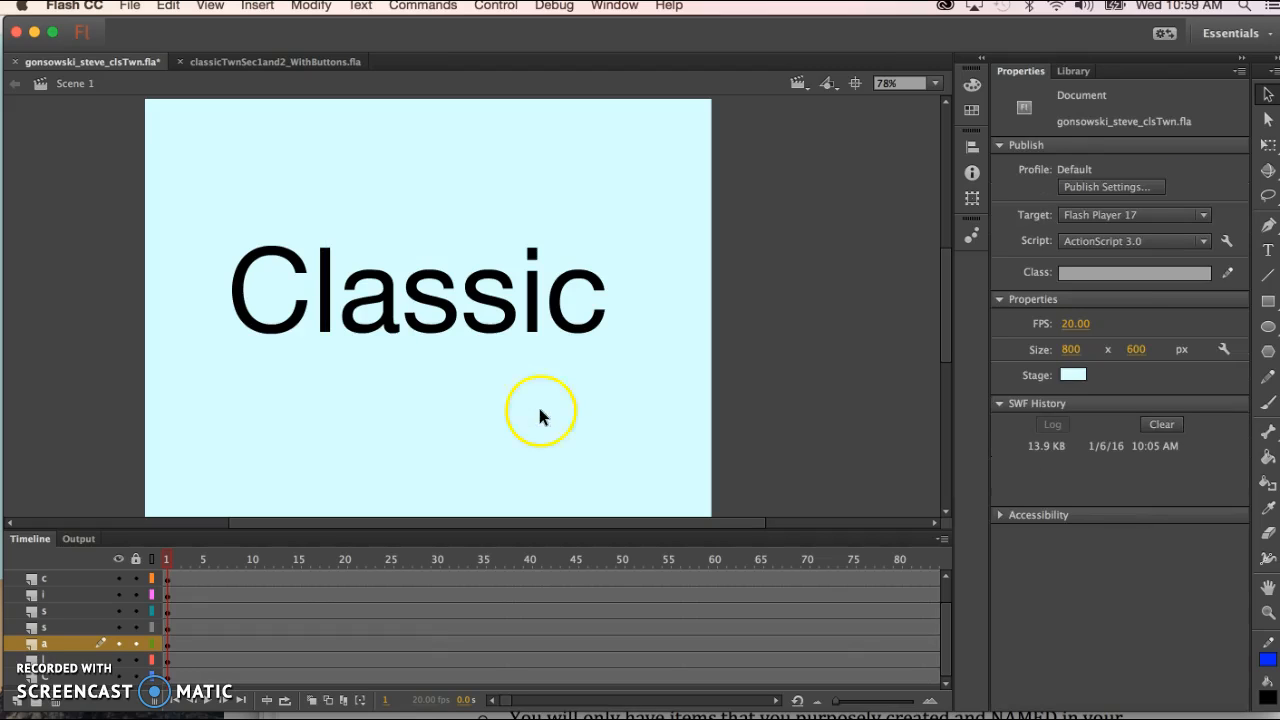
click(477, 297)
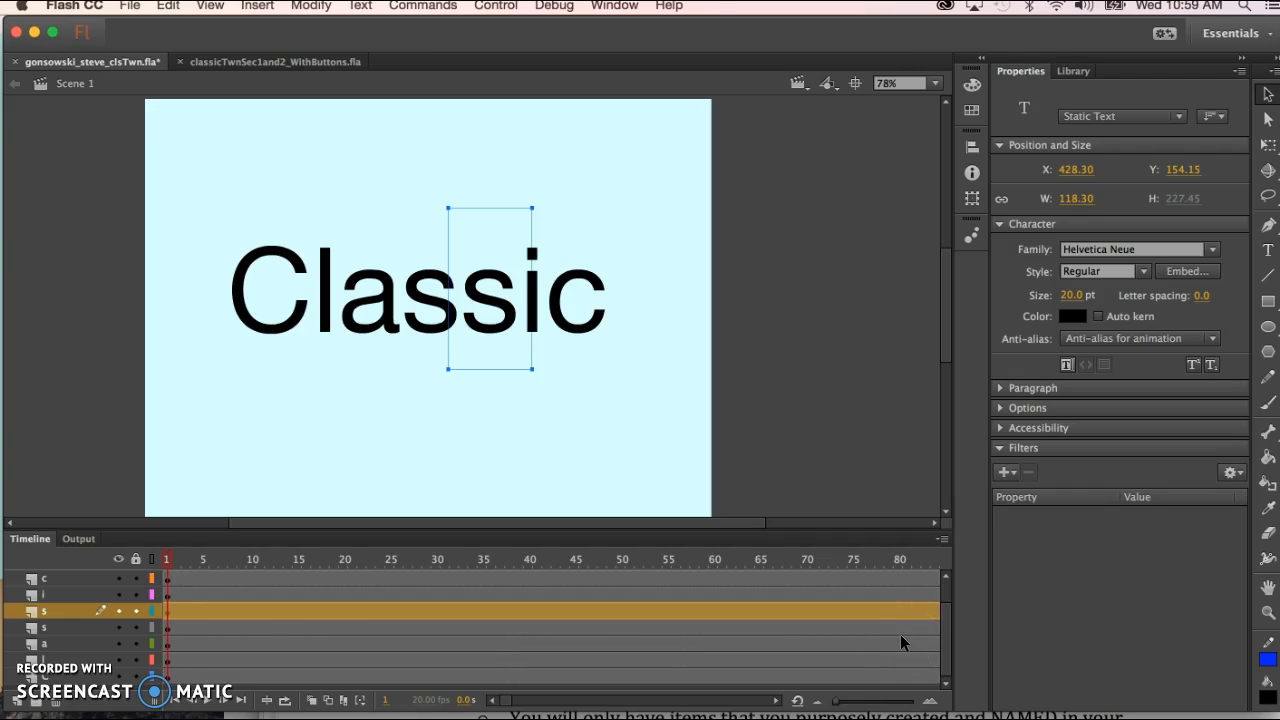
- Switch to Word to examine the project requirements in classicTwProject.docx, and return to Flash
click(700, 714)
click(728, 195)
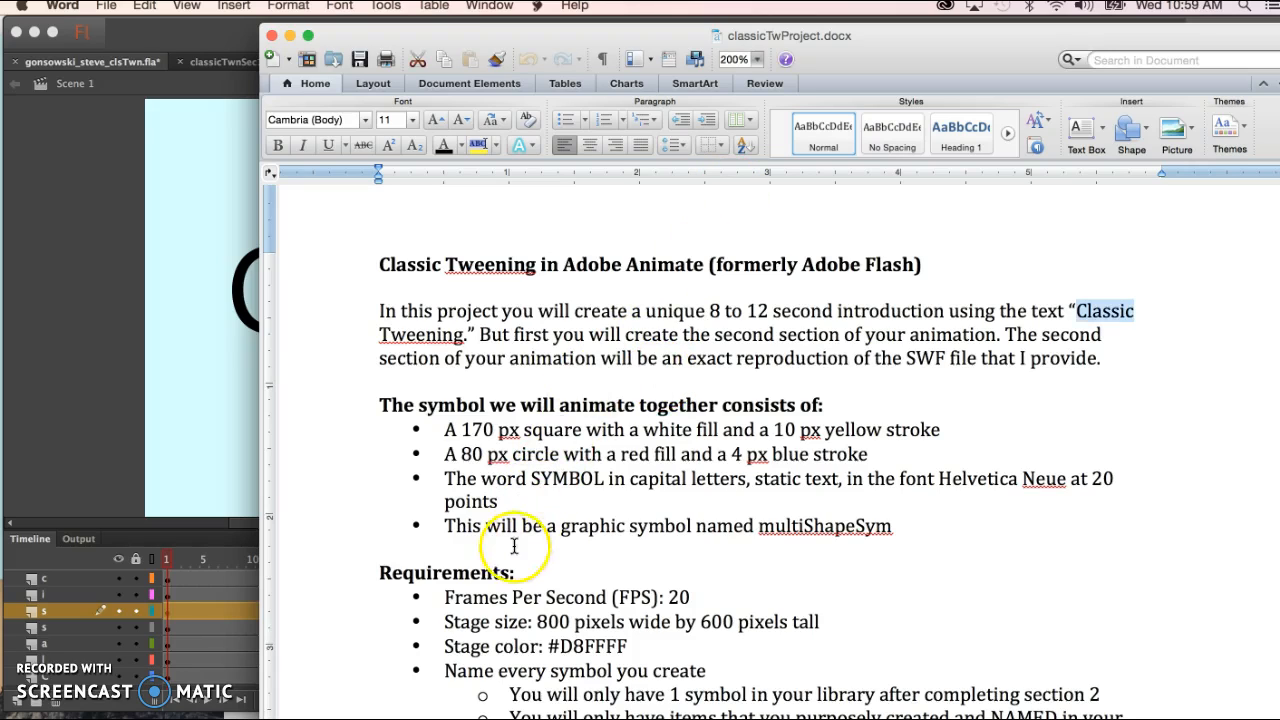
click(131, 412)
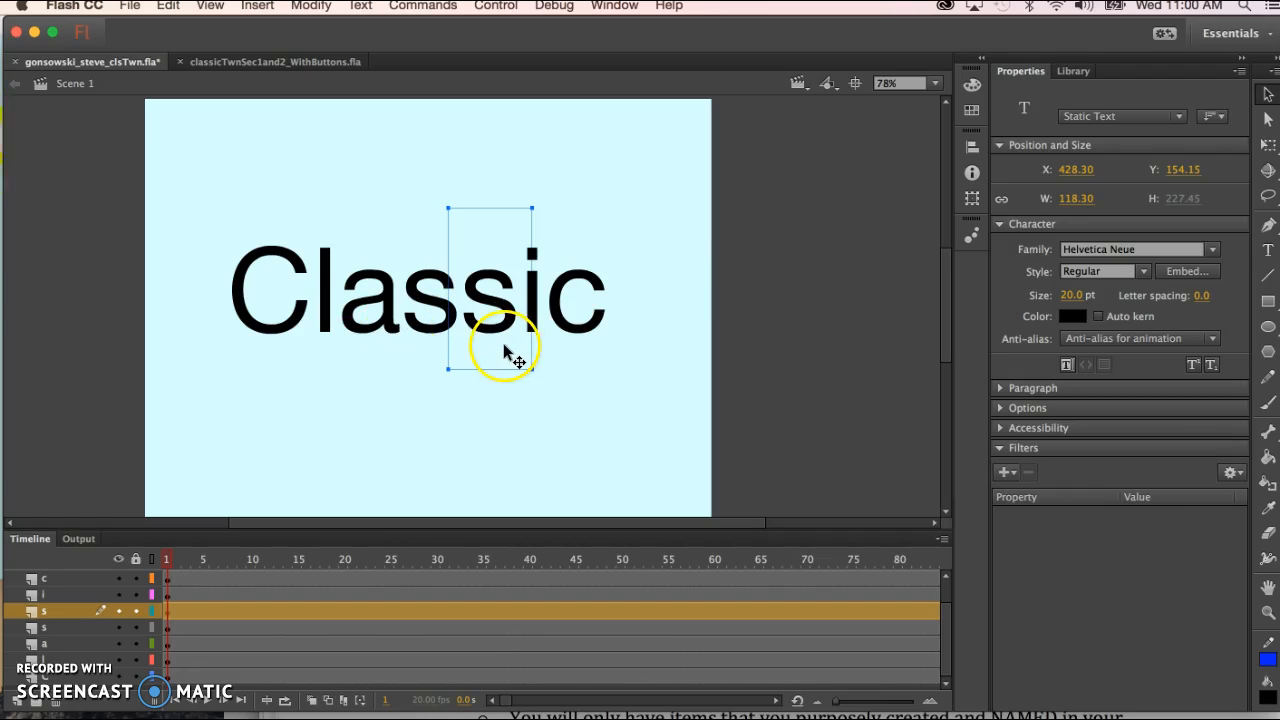
- Select the final lowercase c of the word "Classic" on the stage
click(531, 403)
click(578, 328)
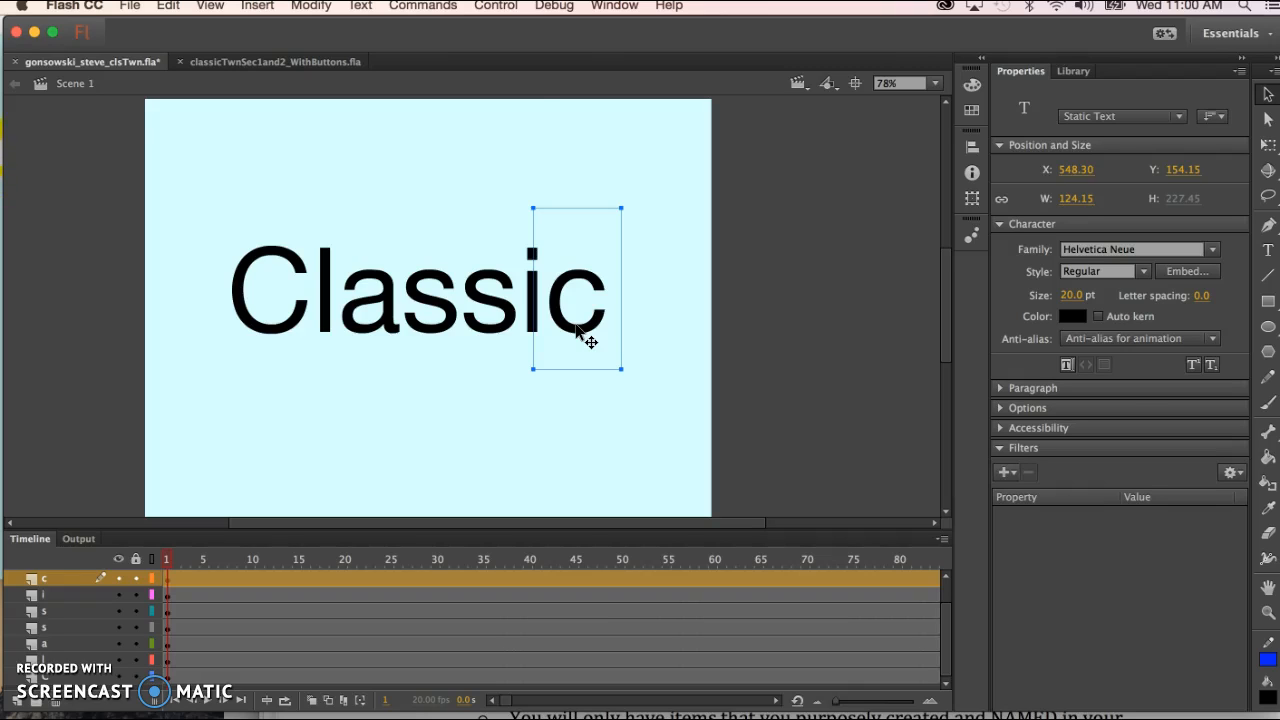
click(572, 74)
click(569, 319)
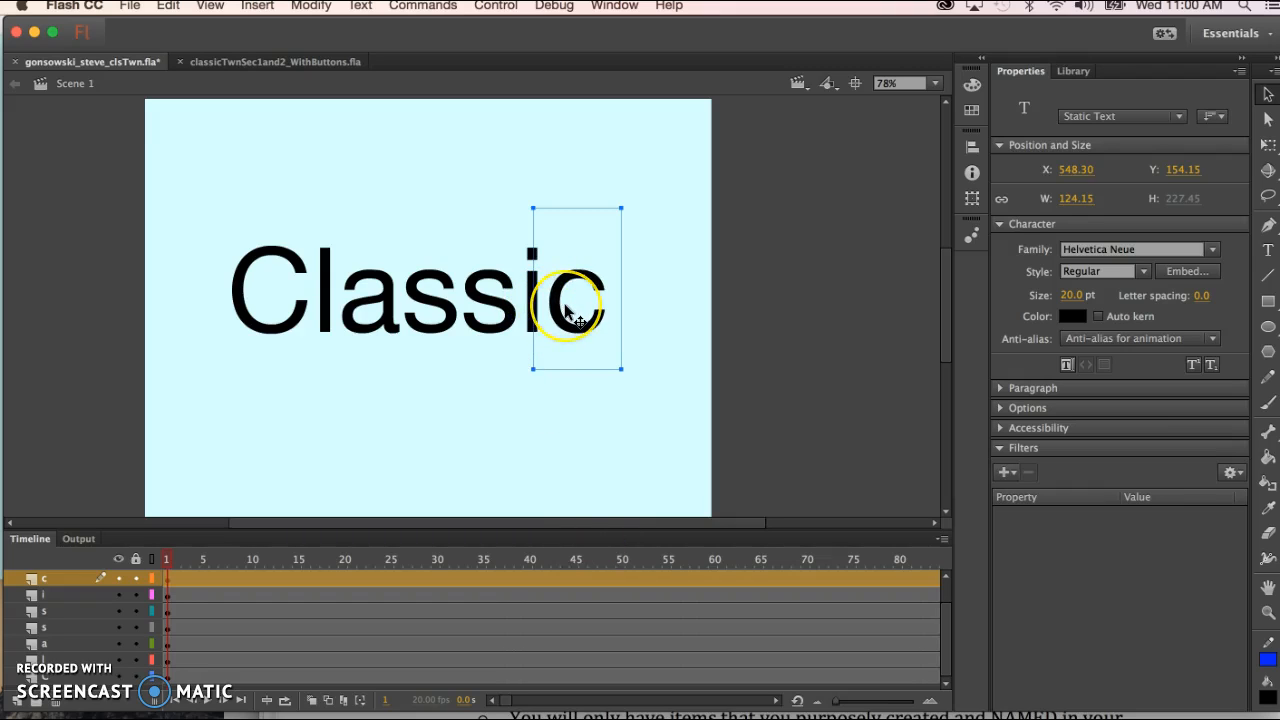
click(555, 212)
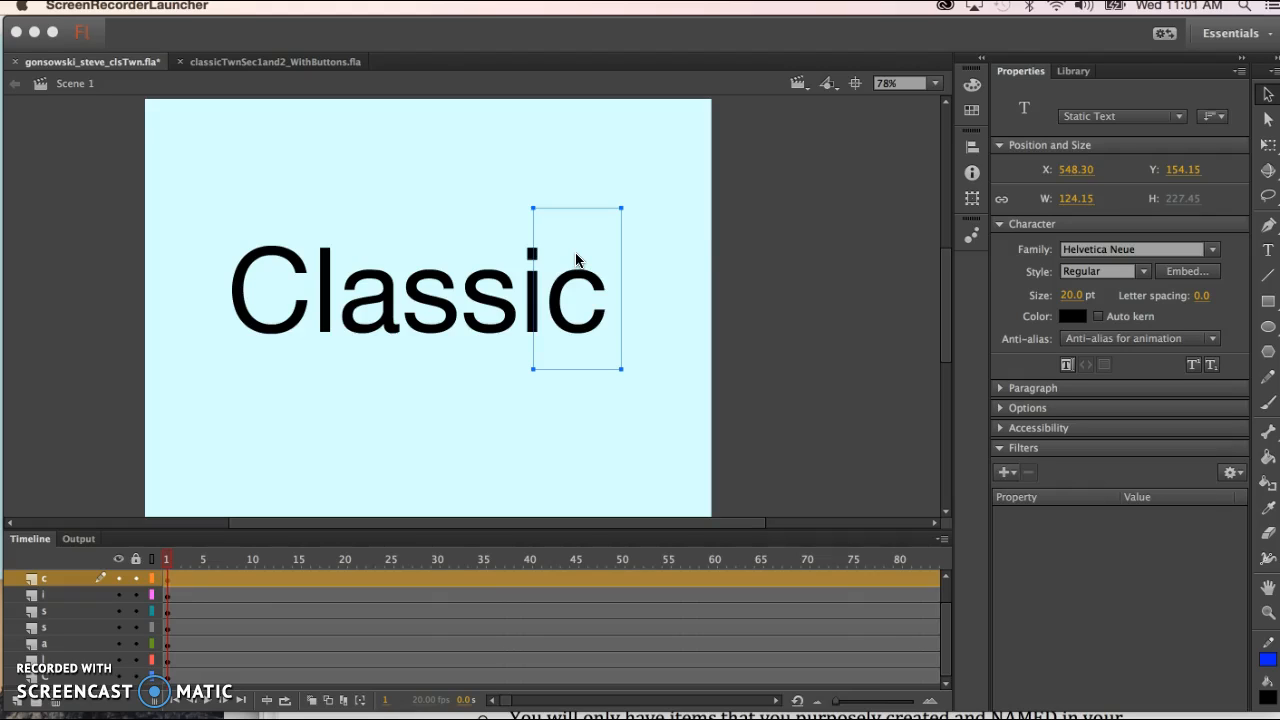
click(576, 311)
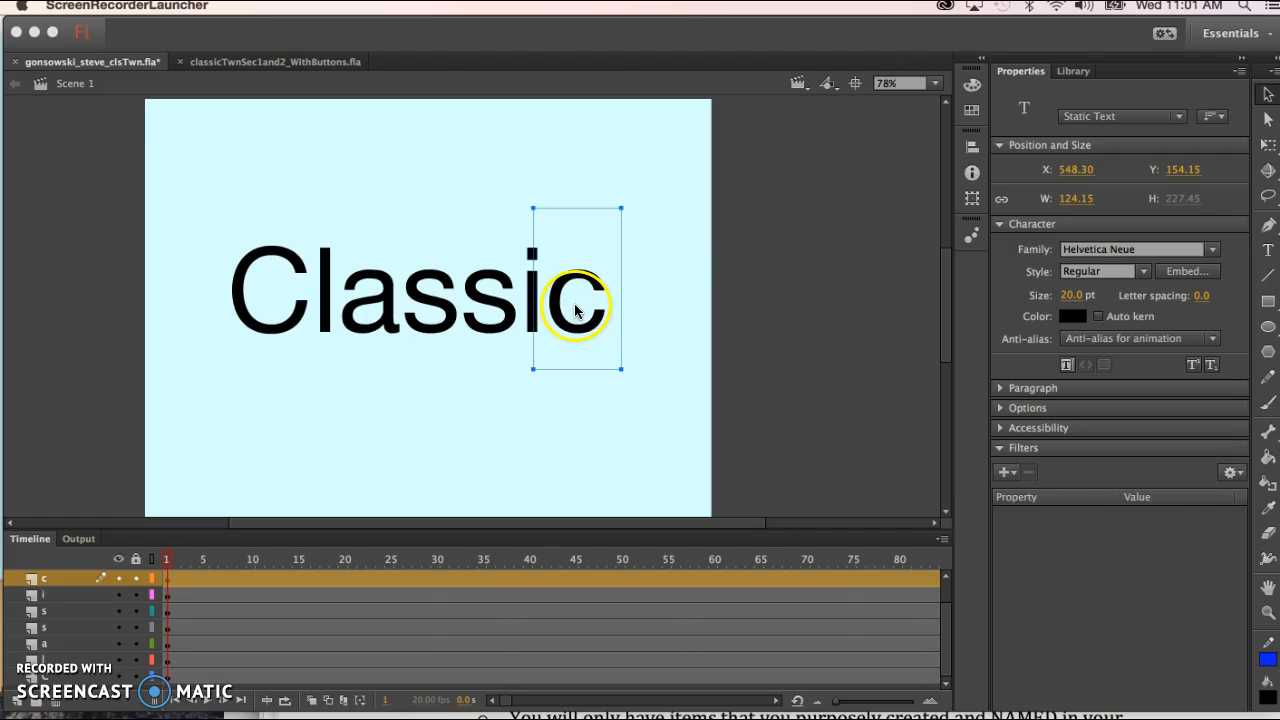
click(570, 338)
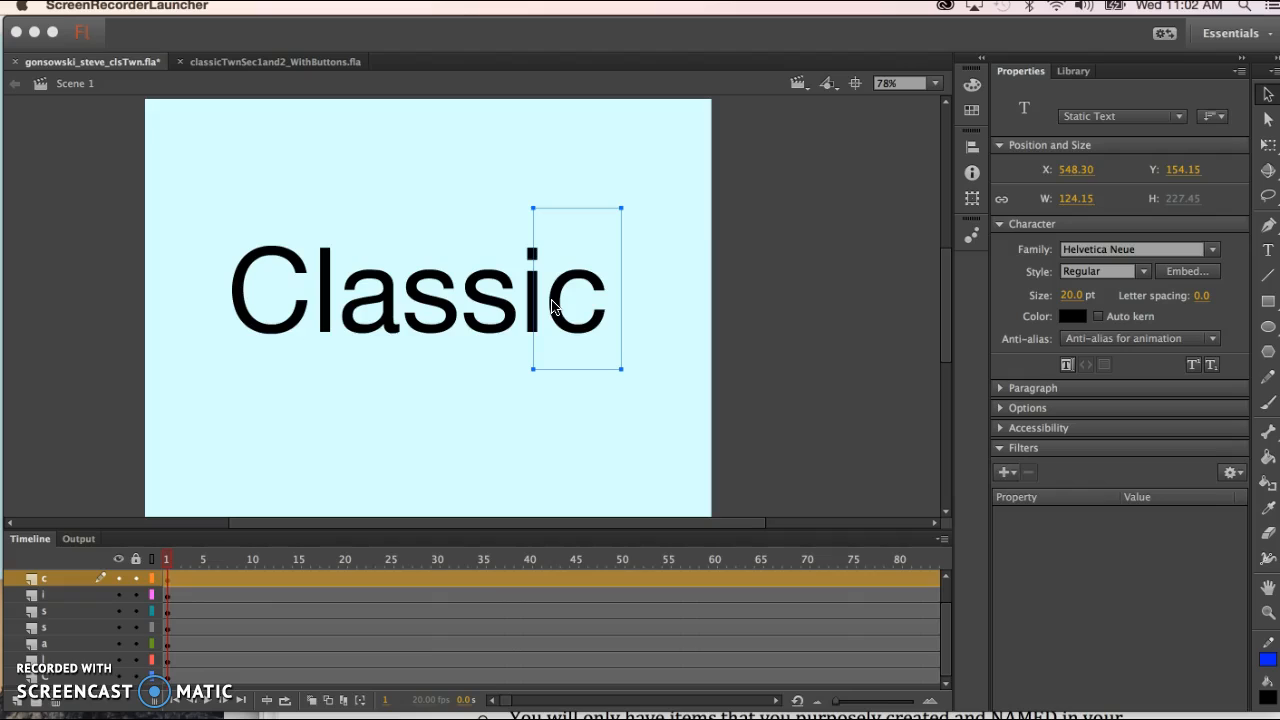
click(578, 333)
click(511, 298)
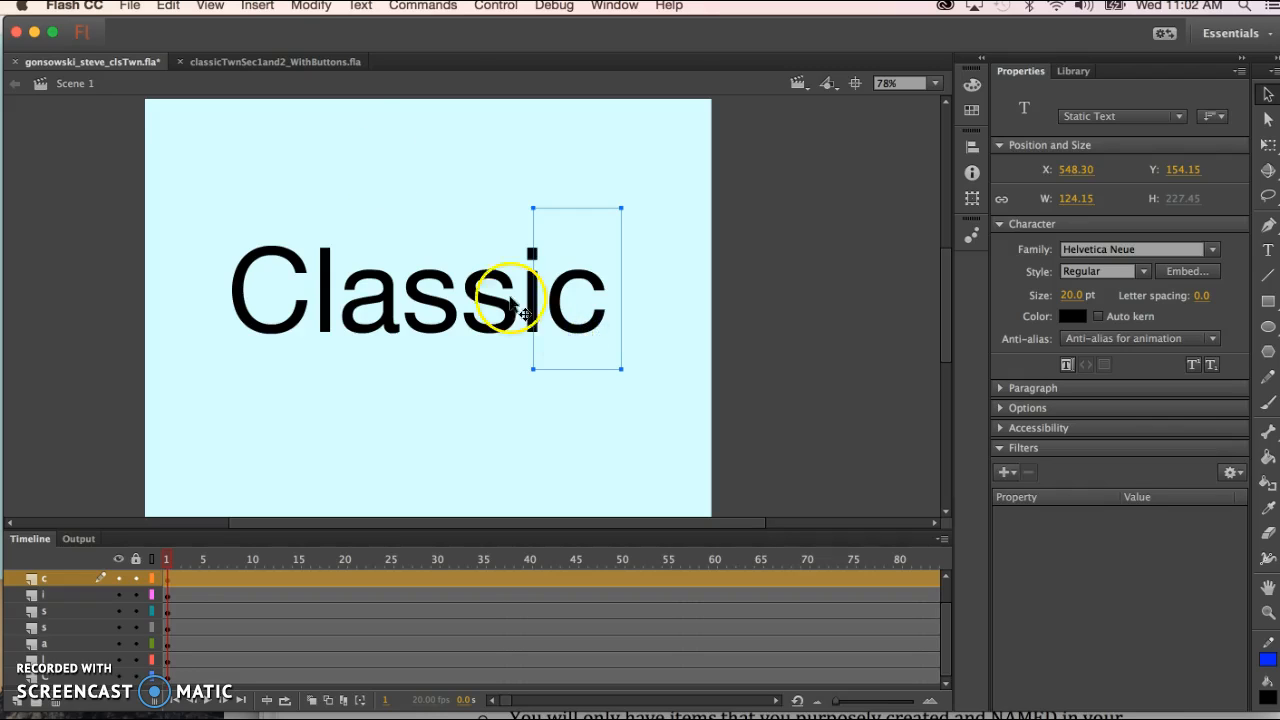
- Break the final letter c apart into an editable shape
click(311, 6)
mouse_move(330, 137)
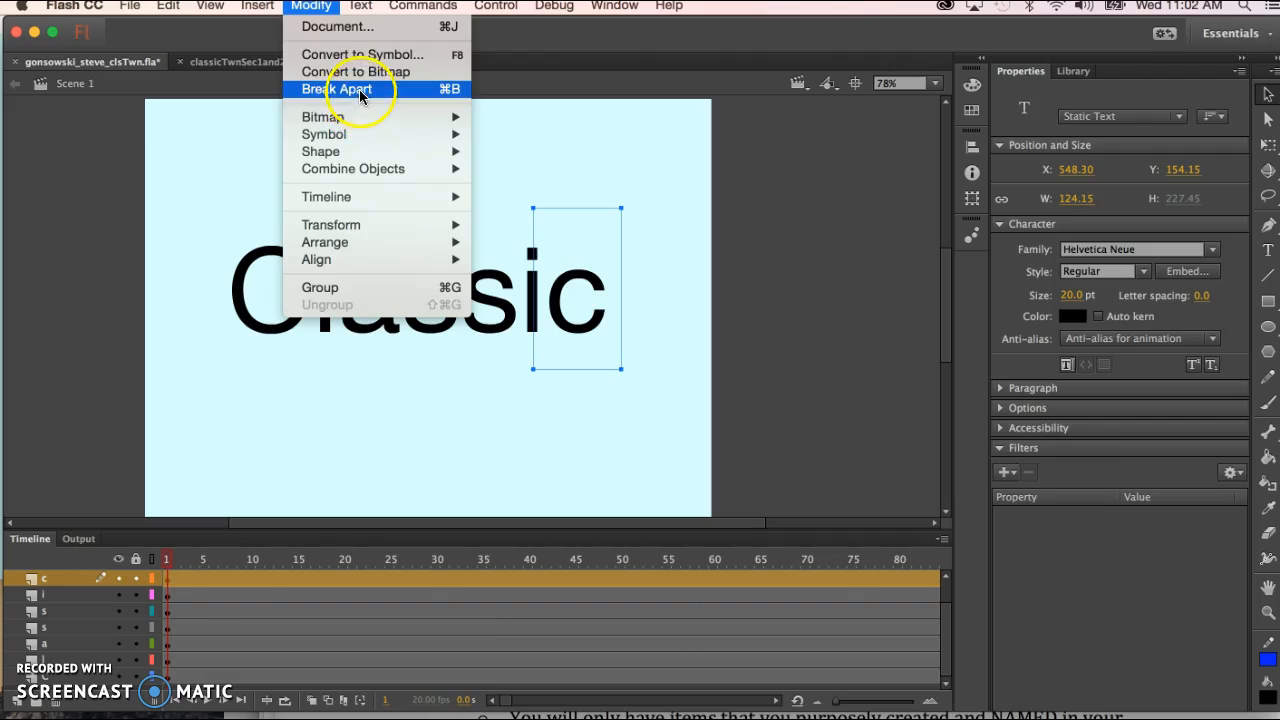
click(360, 95)
click(586, 296)
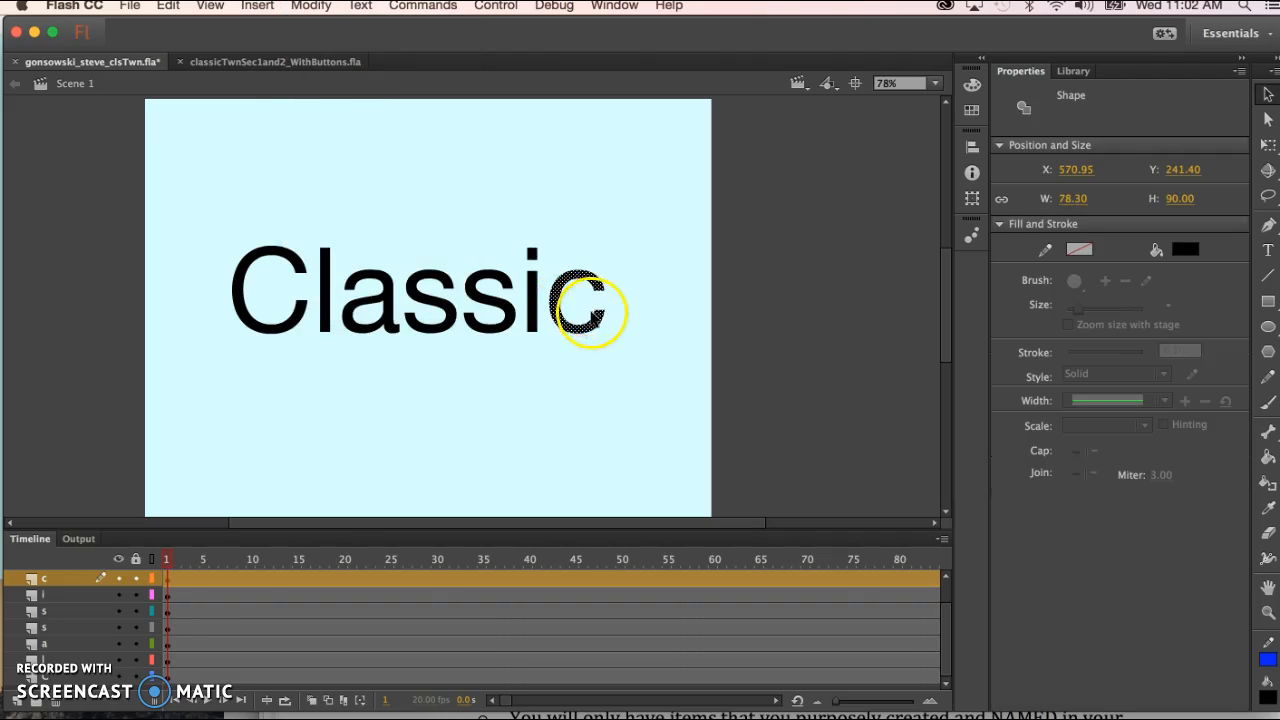
click(578, 332)
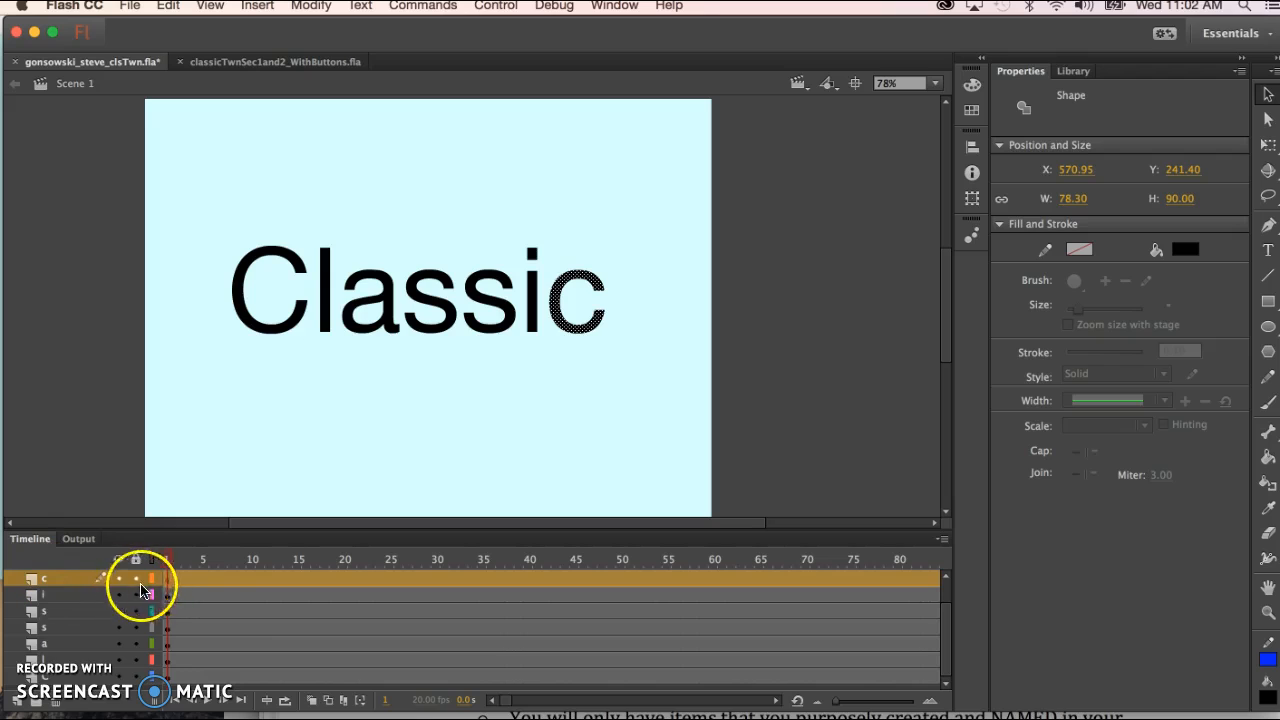
- Select only the lower half of the final c shape and convert it to a graphic symbol named lower_c
click(166, 578)
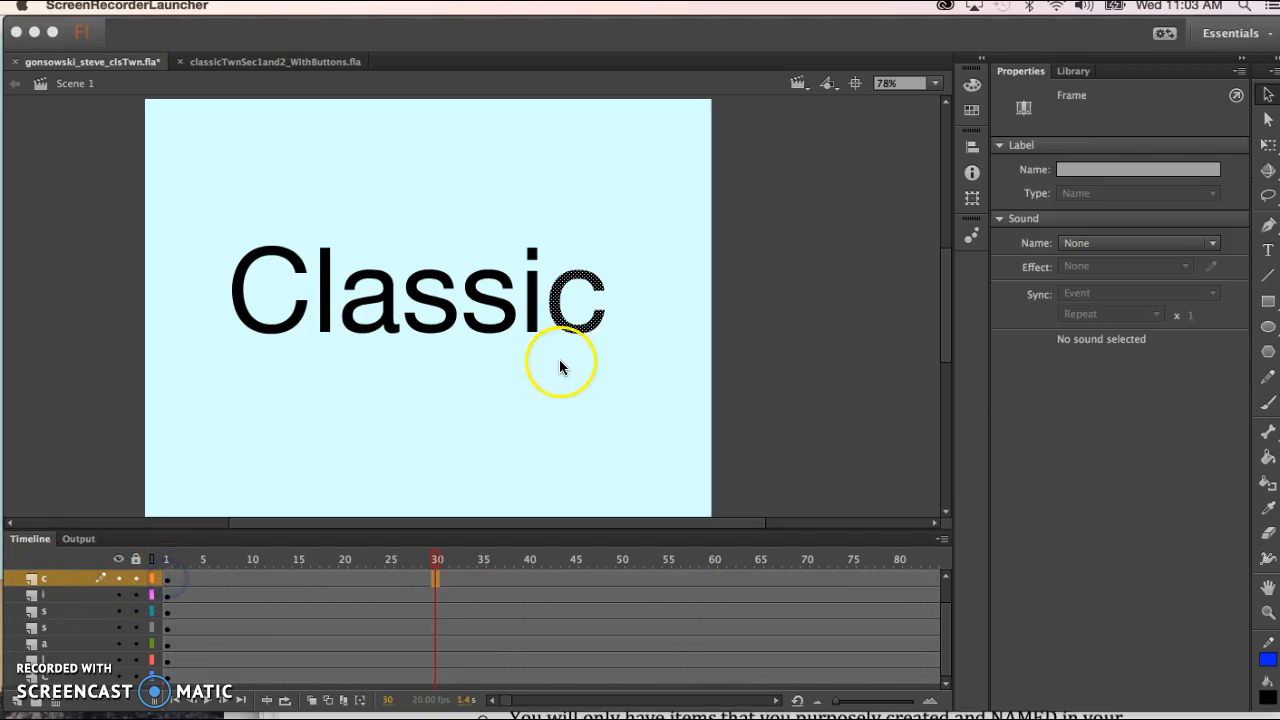
click(560, 363)
click(512, 394)
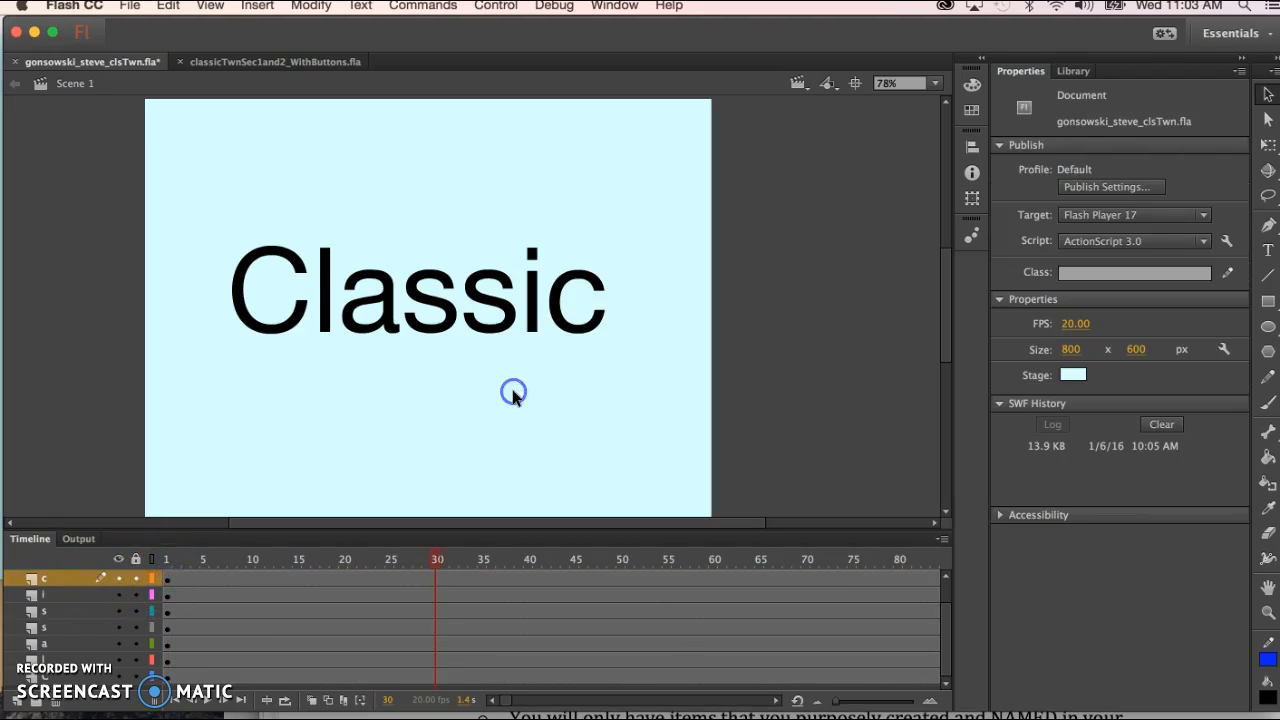
drag(541, 377, 630, 298)
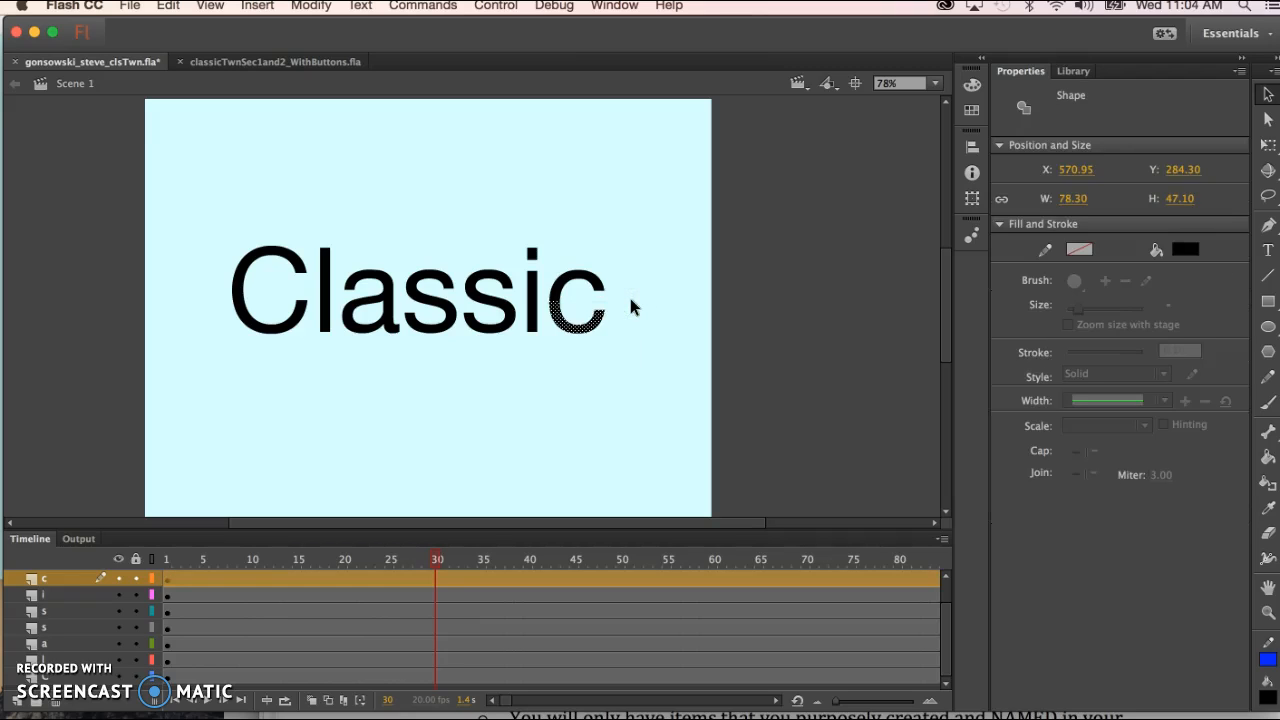
key(F8)
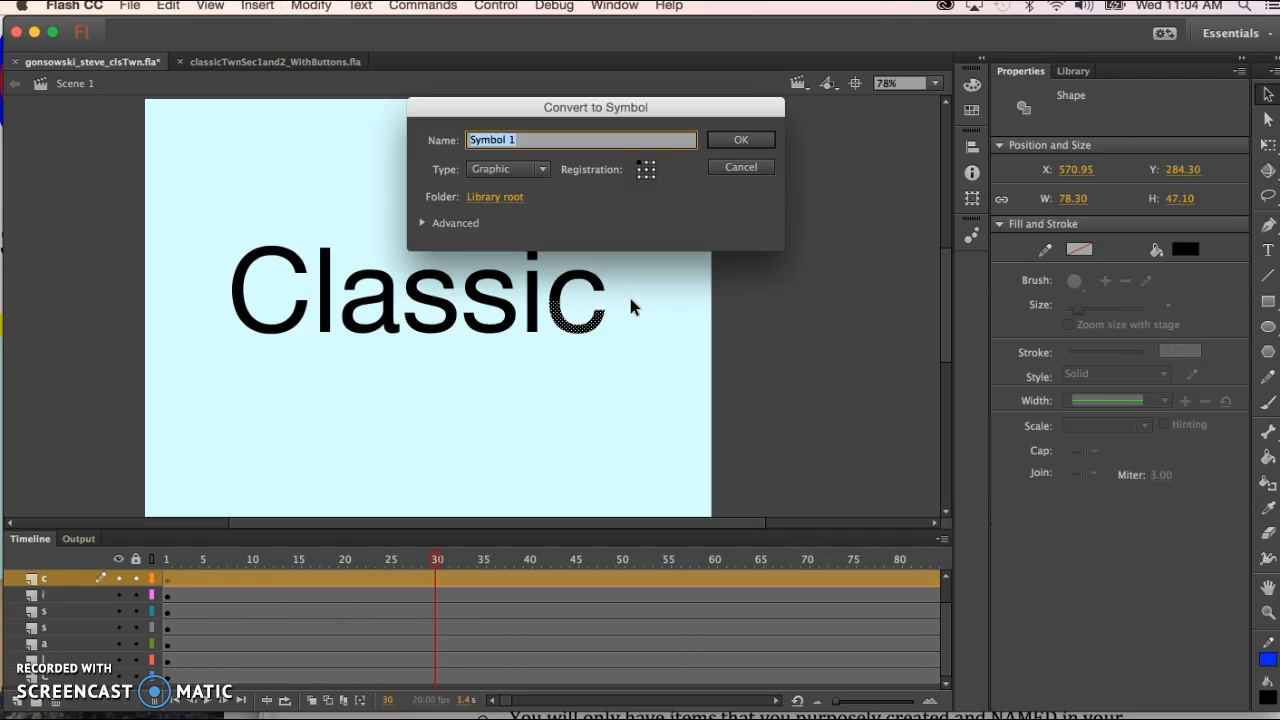
key(BackSpace)
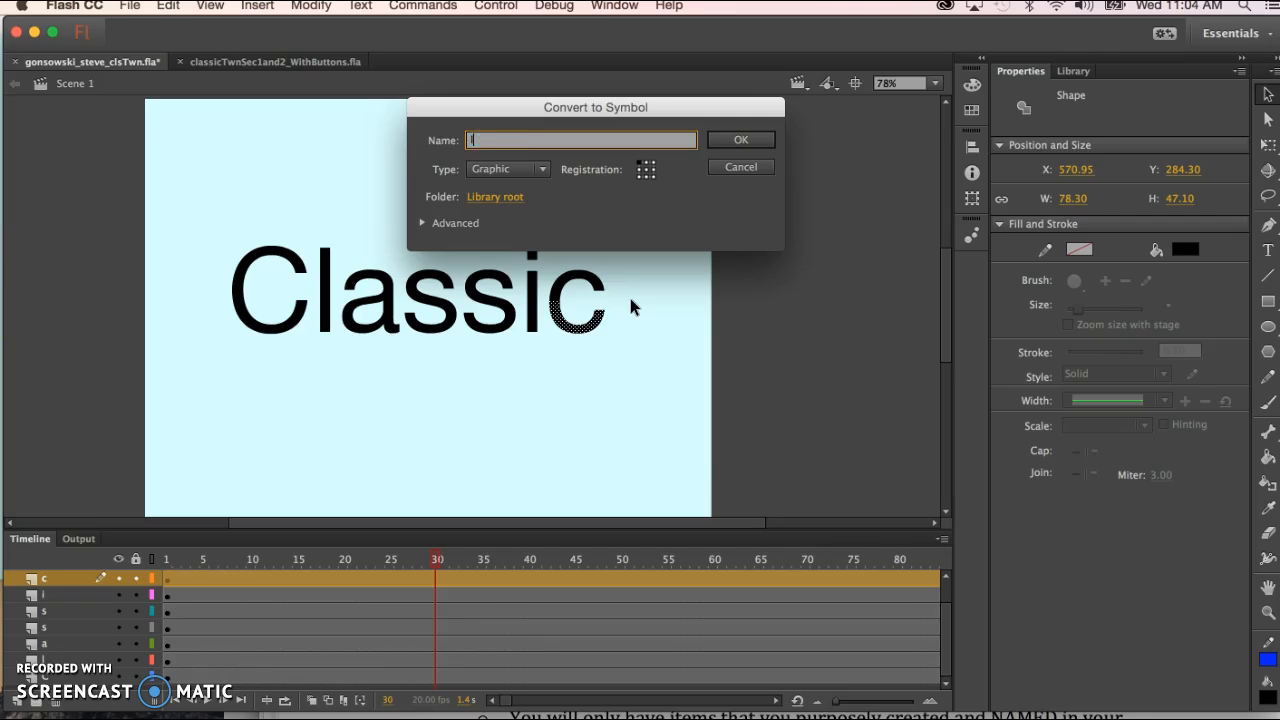
text(lower_c)
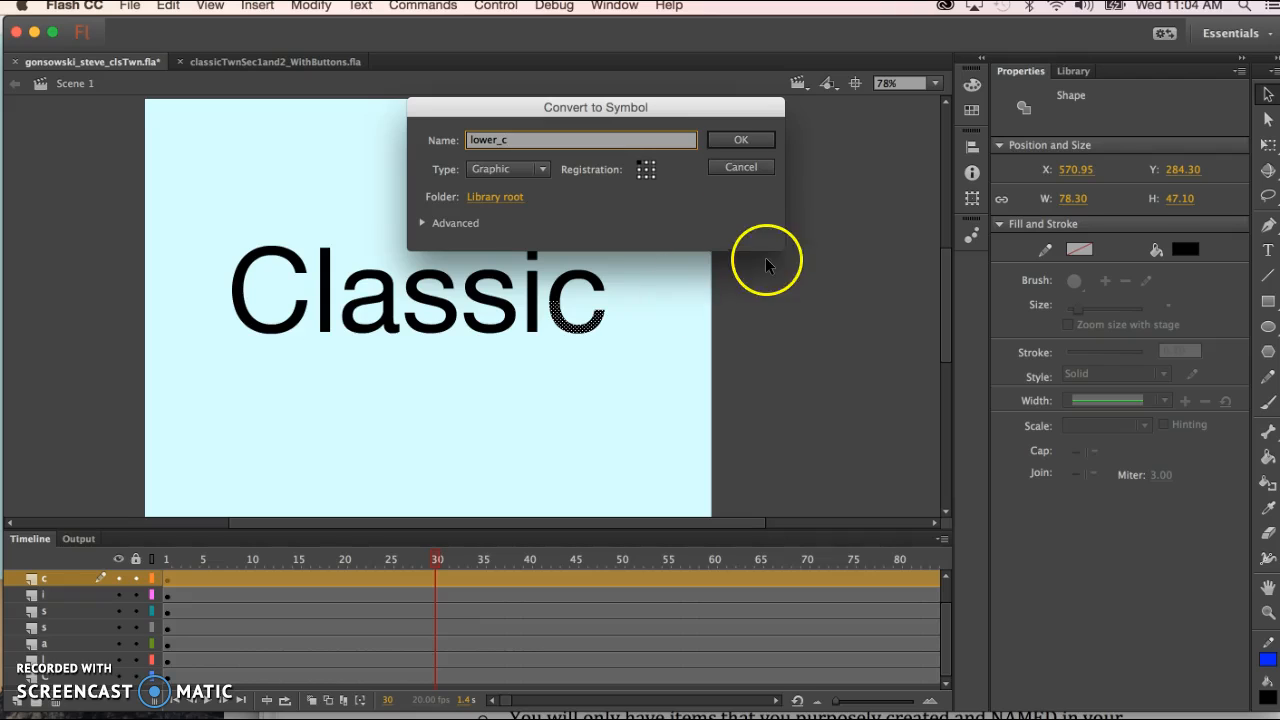
click(732, 141)
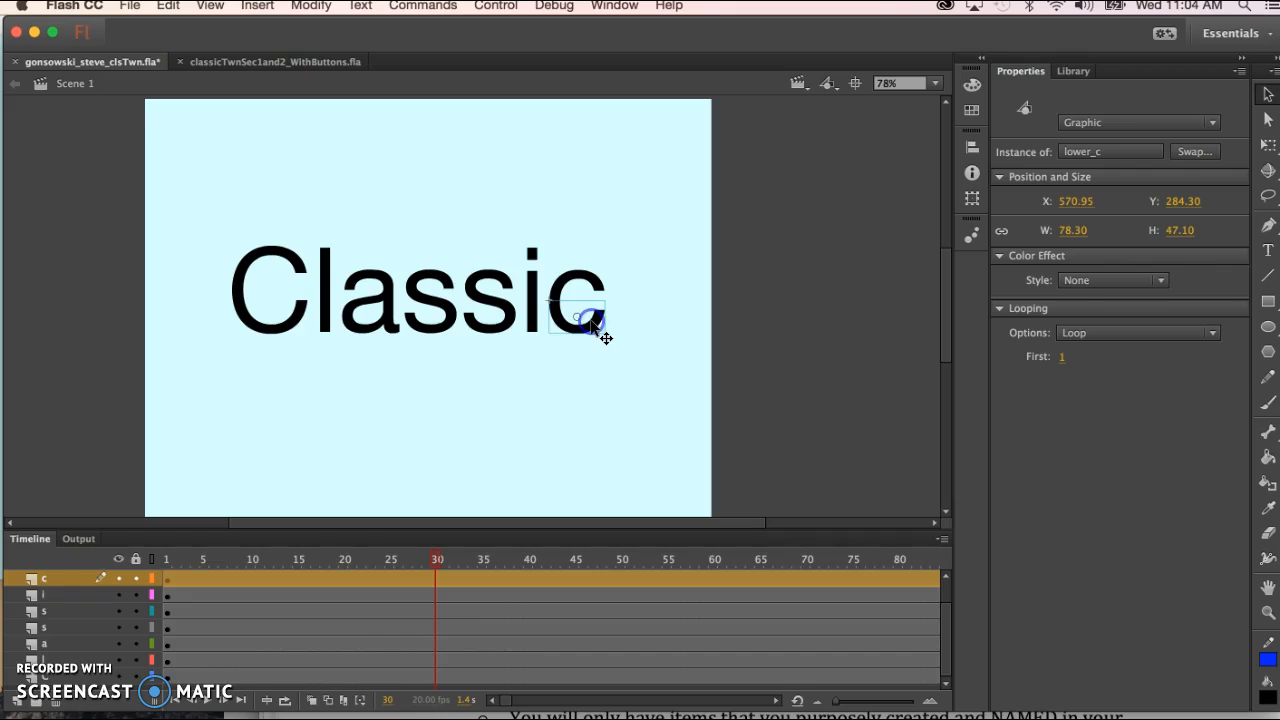
- Distribute the lower_c symbol to its own layer, and lock and hide that layer
click(305, 8)
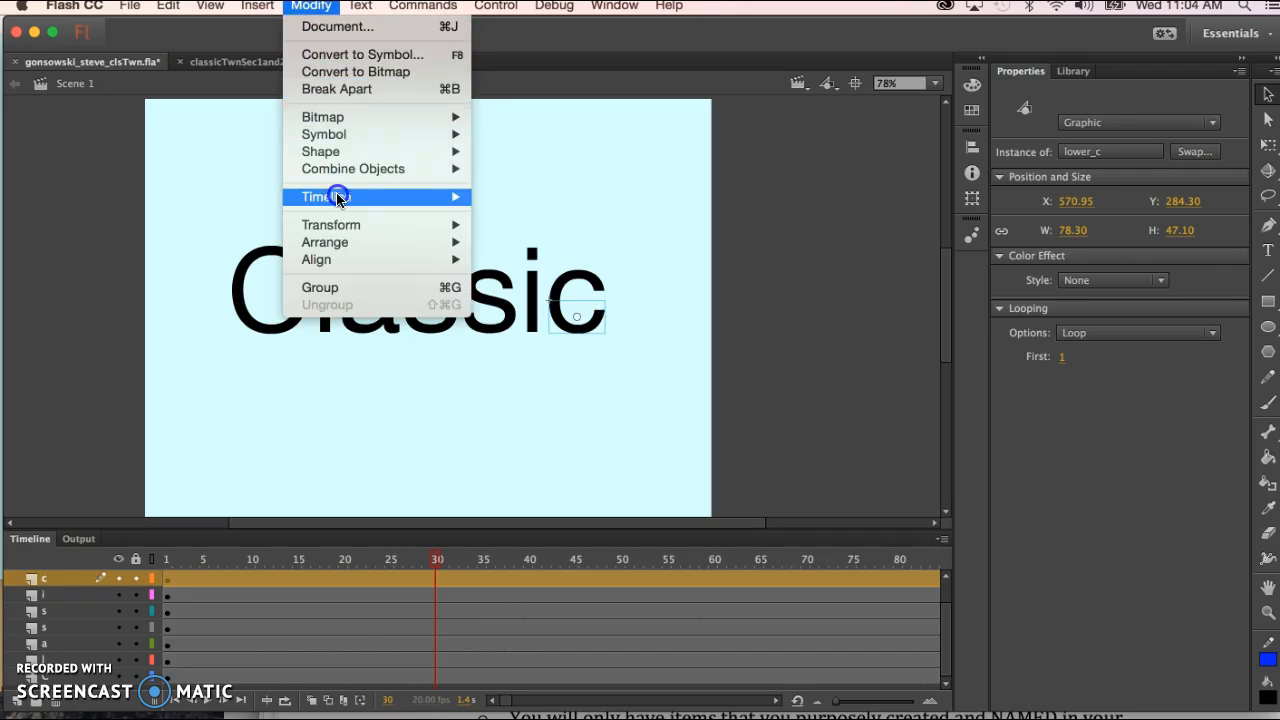
mouse_move(340, 200)
click(535, 198)
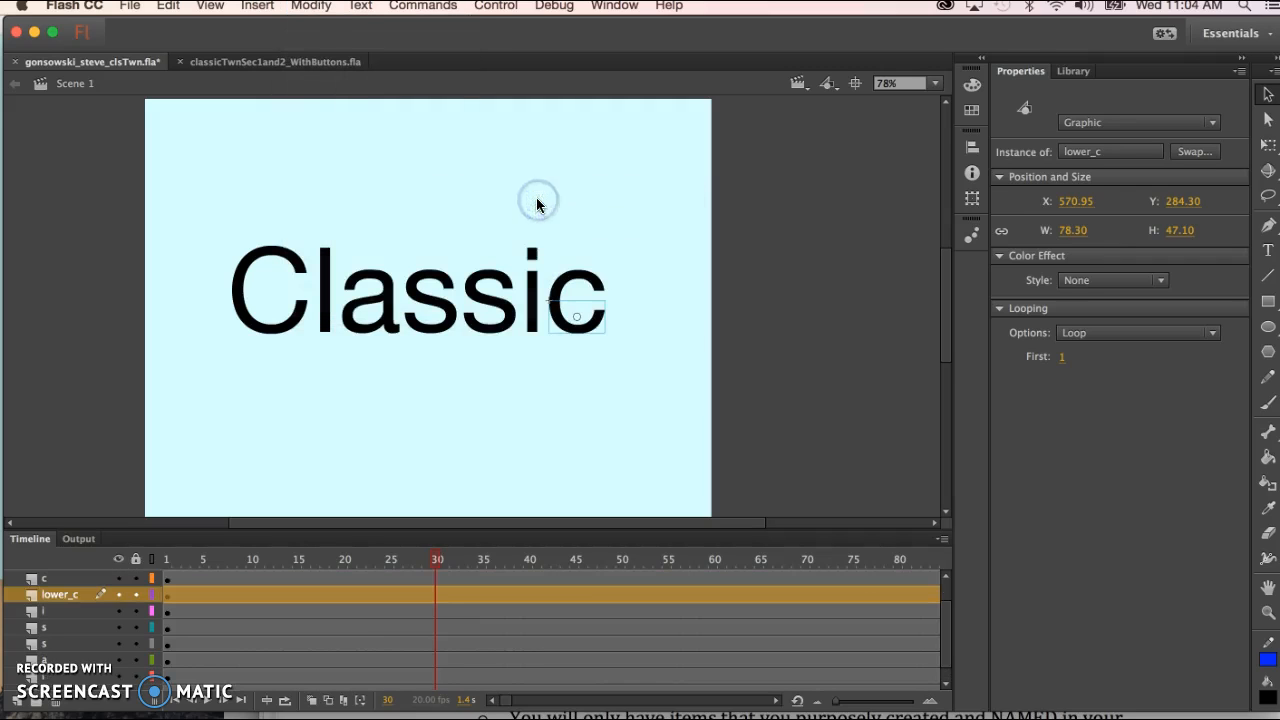
click(136, 595)
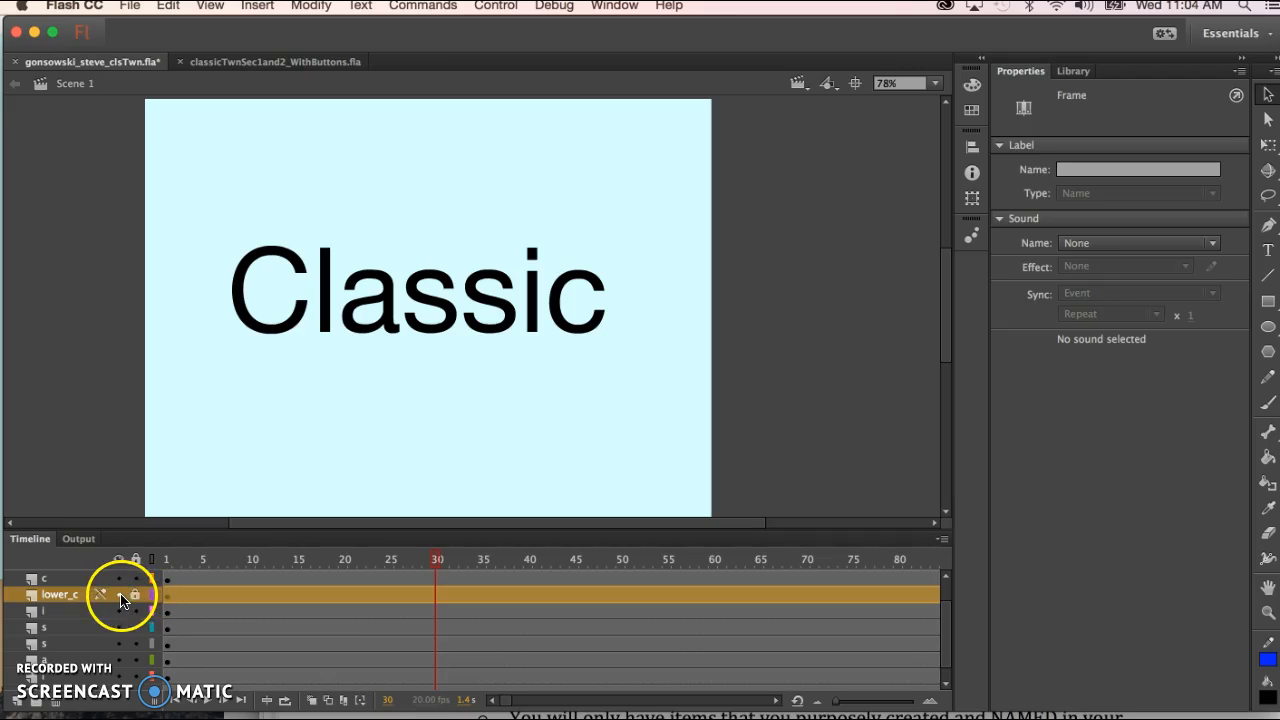
click(118, 595)
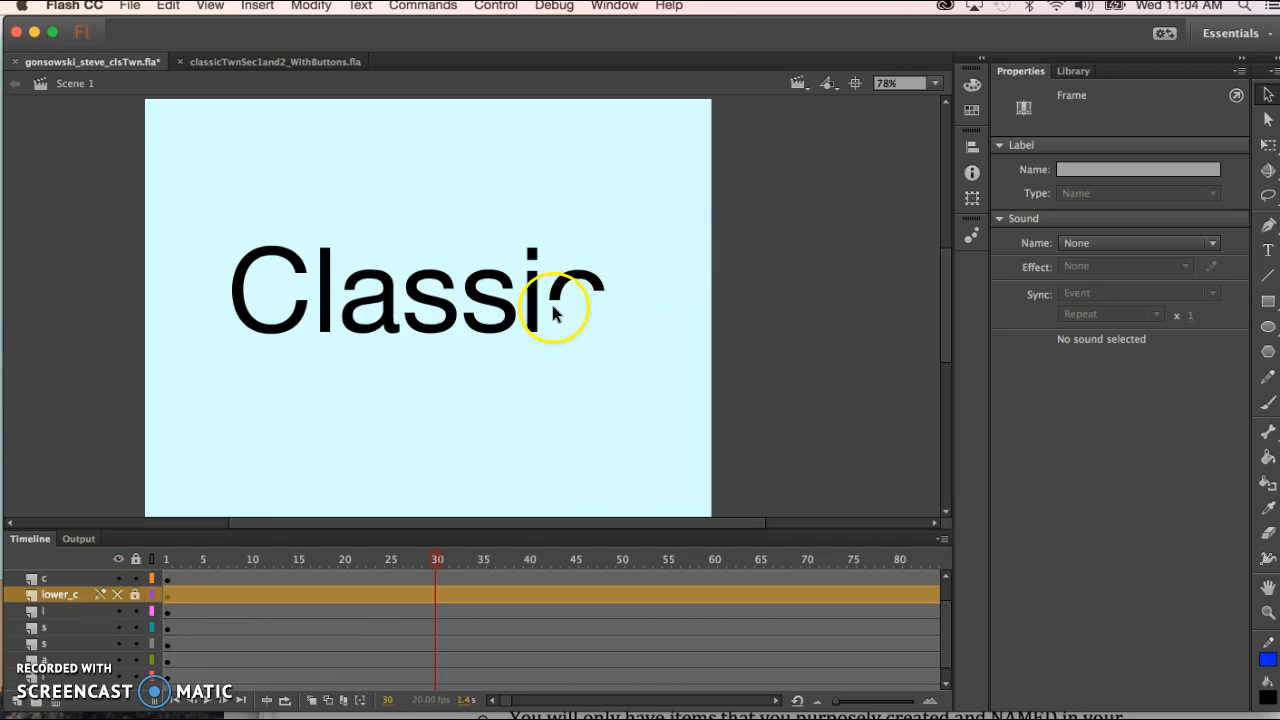
- Convert the remaining upper half of the final c to a graphic symbol named upper_c
drag(545, 317, 630, 258)
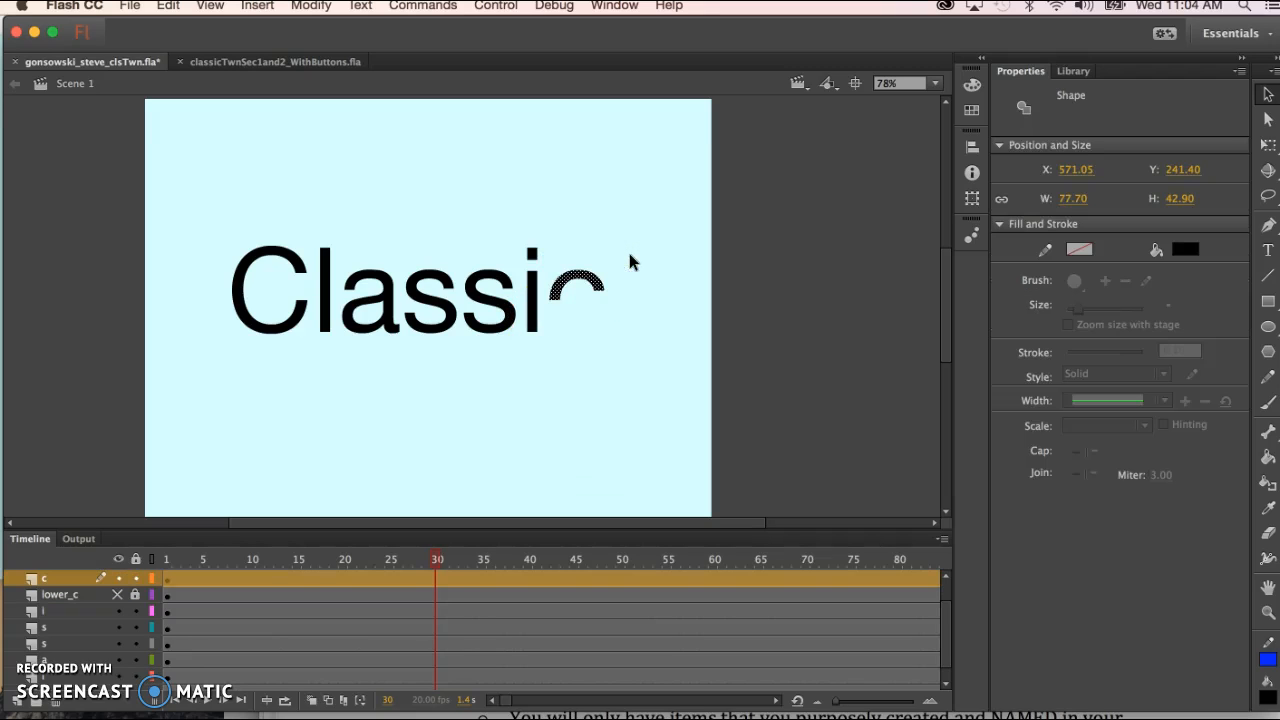
key(F8)
text(u)
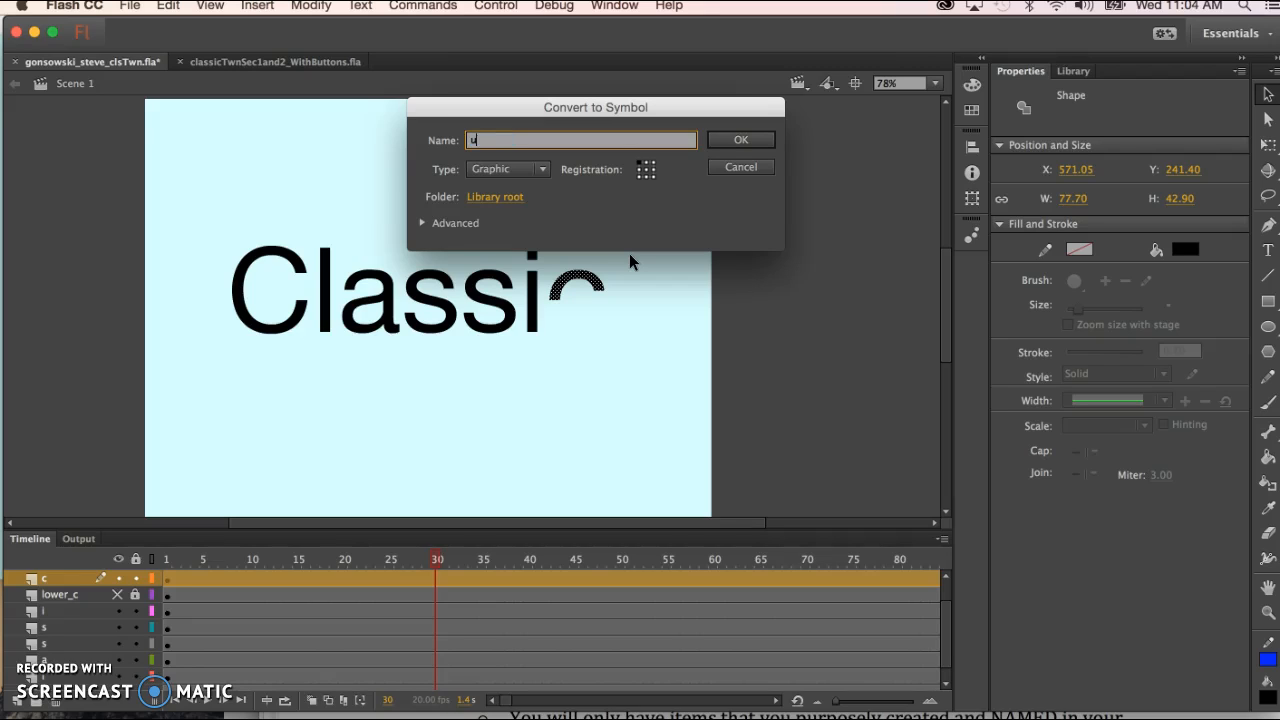
text(pper_c)
click(751, 144)
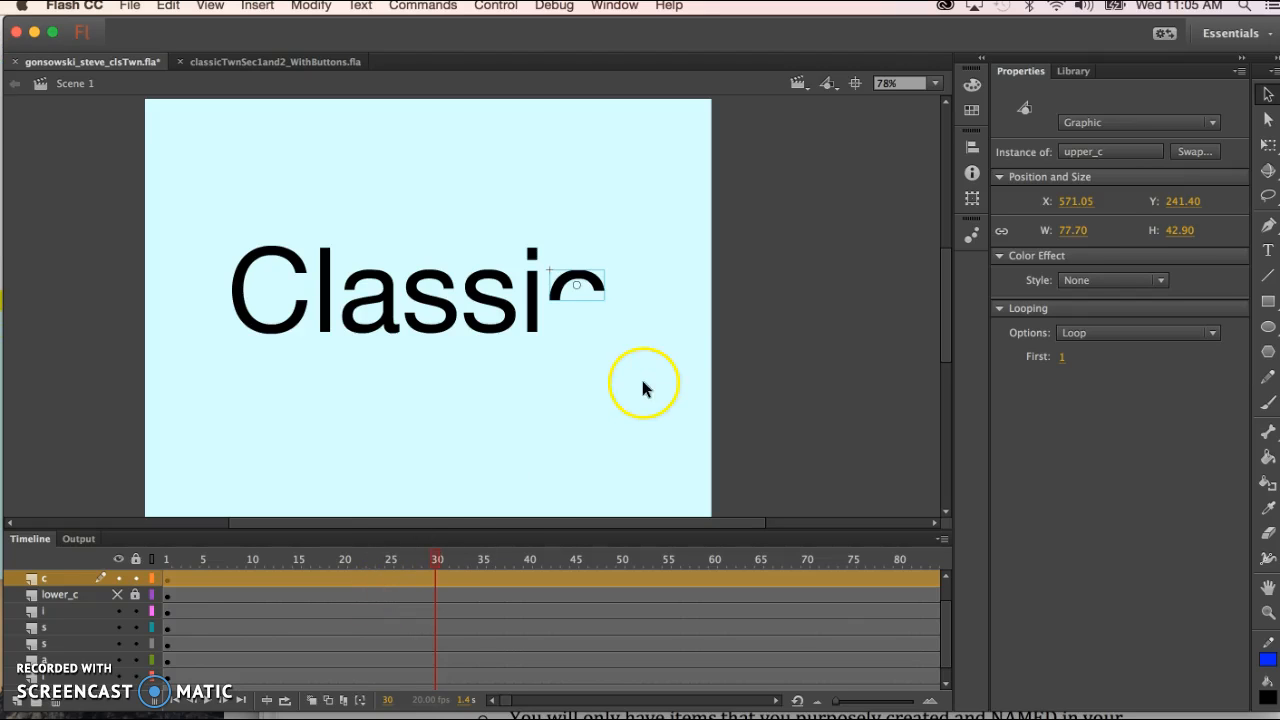
click(731, 356)
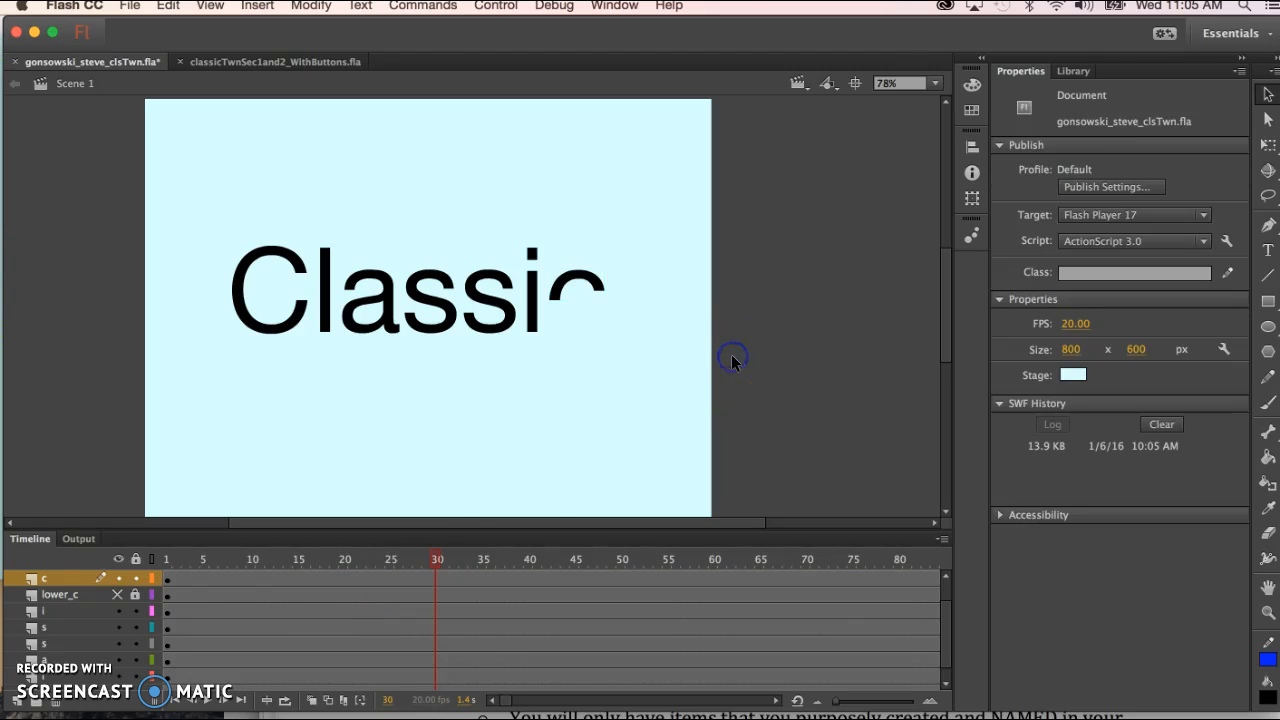
- Show and unlock the lower_c layer, and insert keyframes at frame 30 on the c and lower_c layers
click(117, 594)
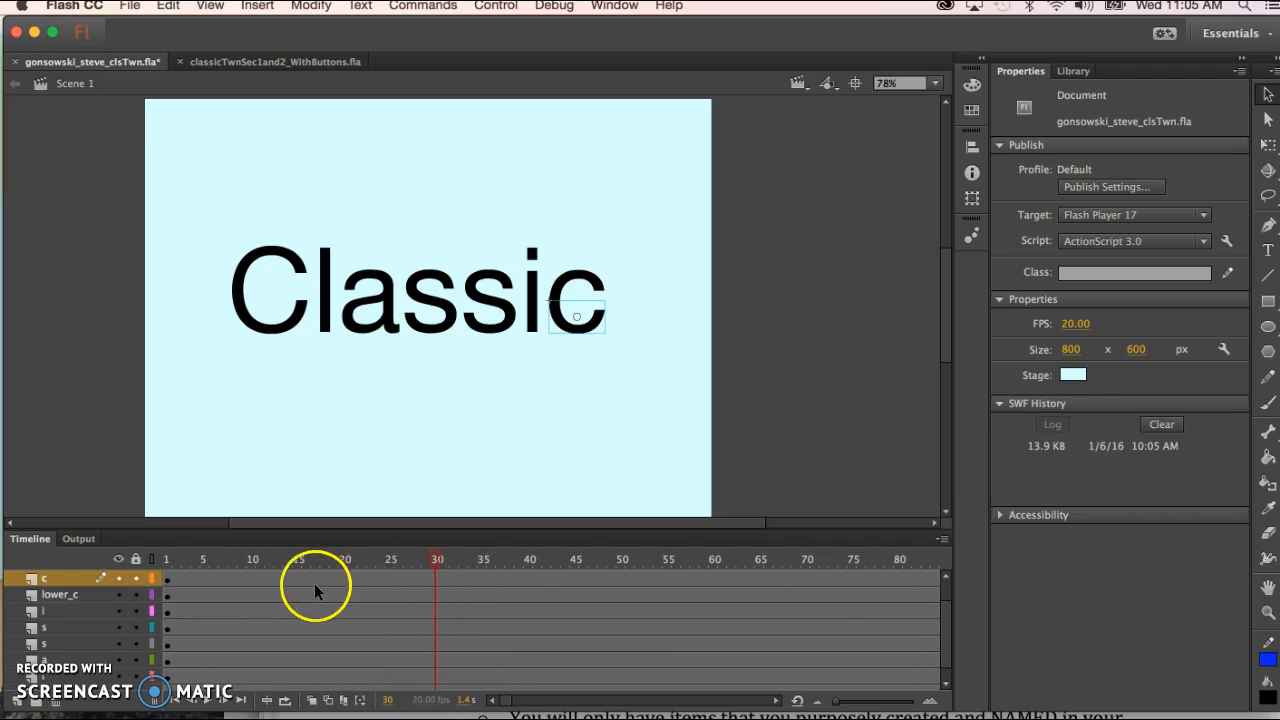
click(435, 595)
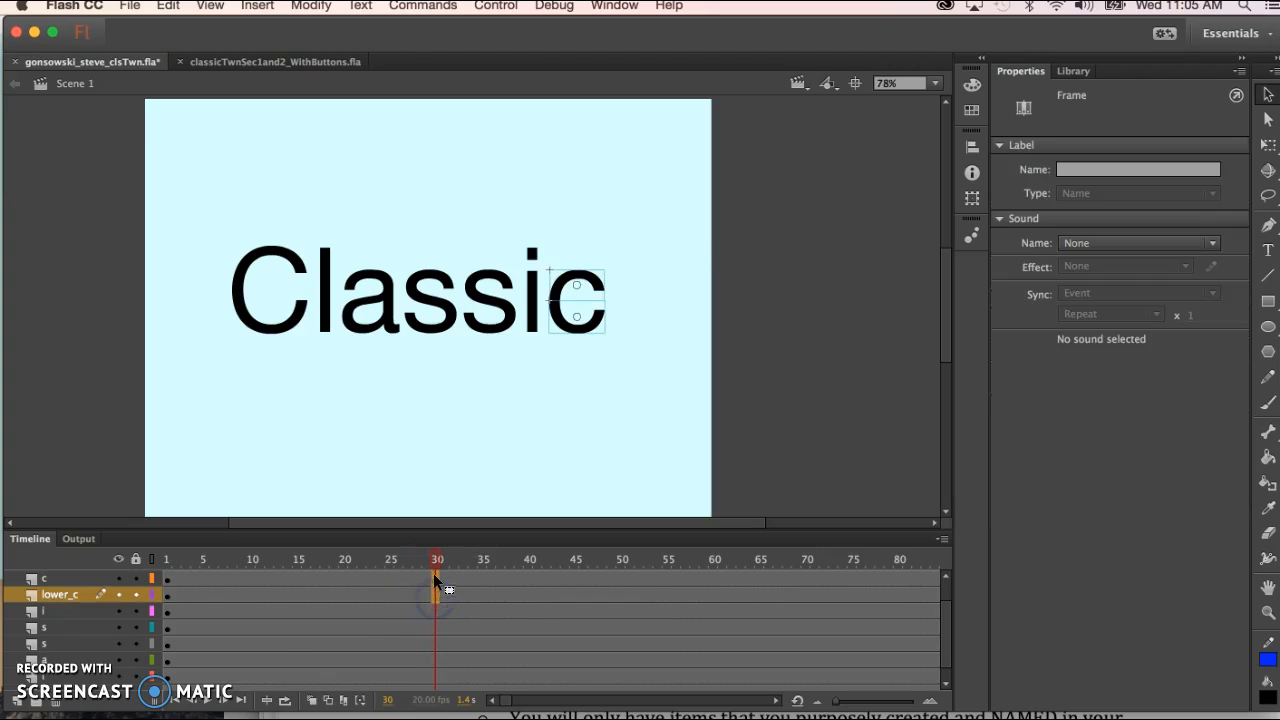
key(F6)
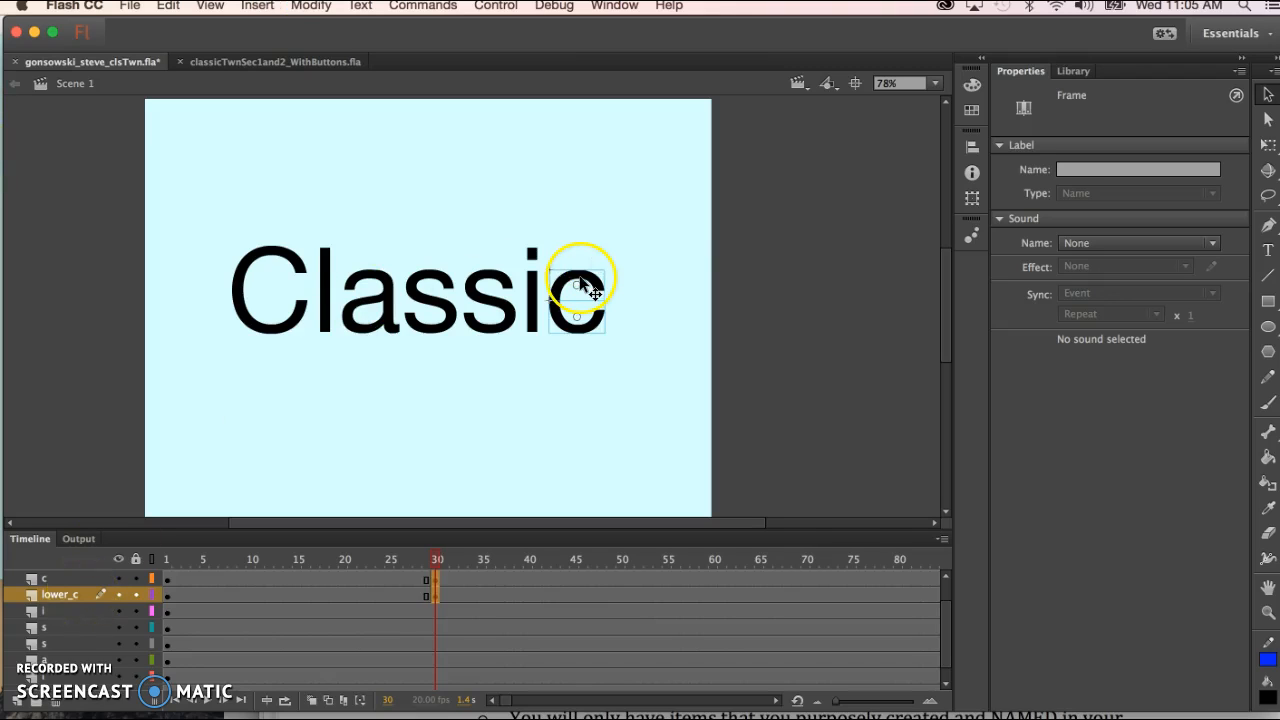
drag(586, 280, 590, 247)
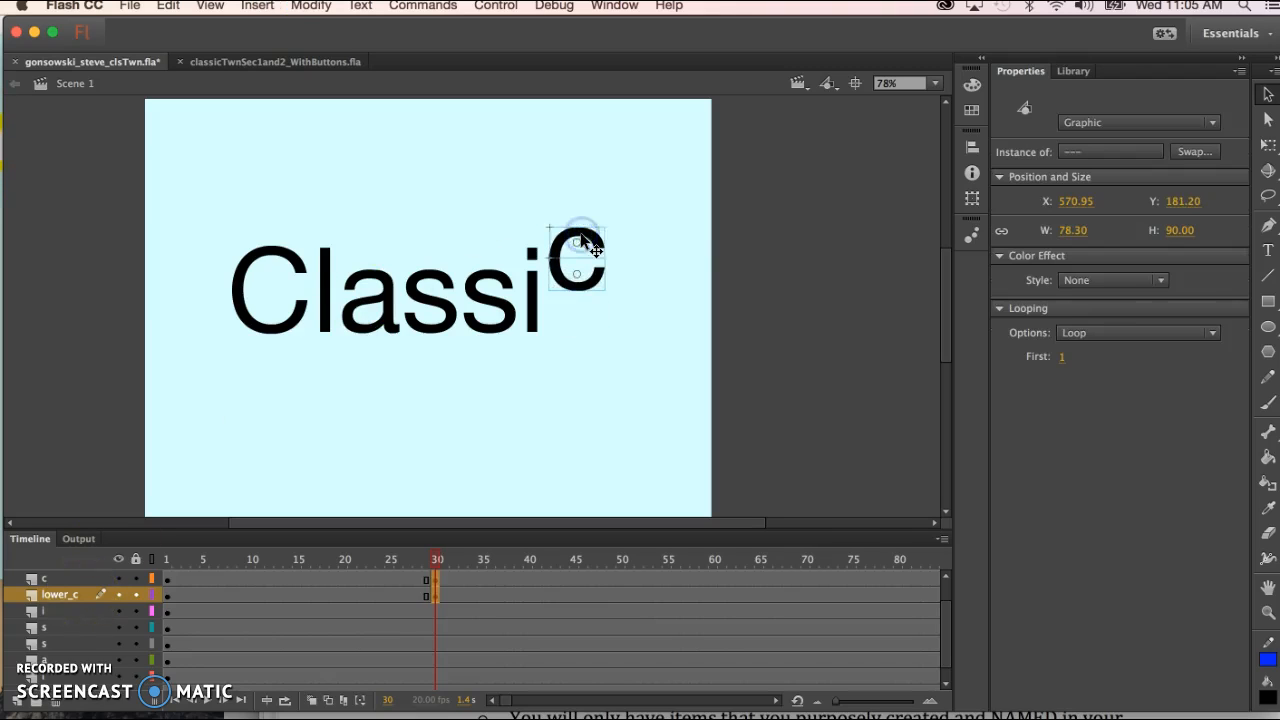
key(super+z)
click(654, 349)
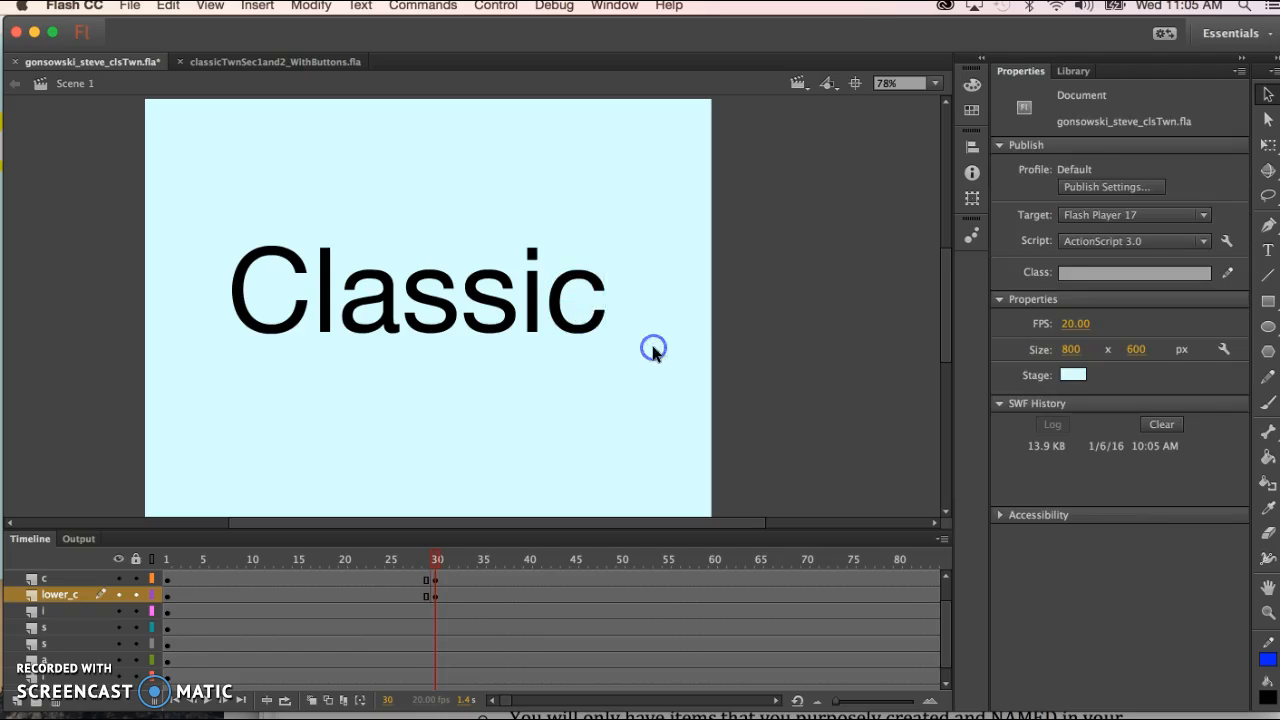
- At frame 30, move upper_c straight up off the stage to about Y -58 and lower_c straight down off it to about Y 635
click(603, 283)
click(595, 280)
drag(595, 280, 597, 67)
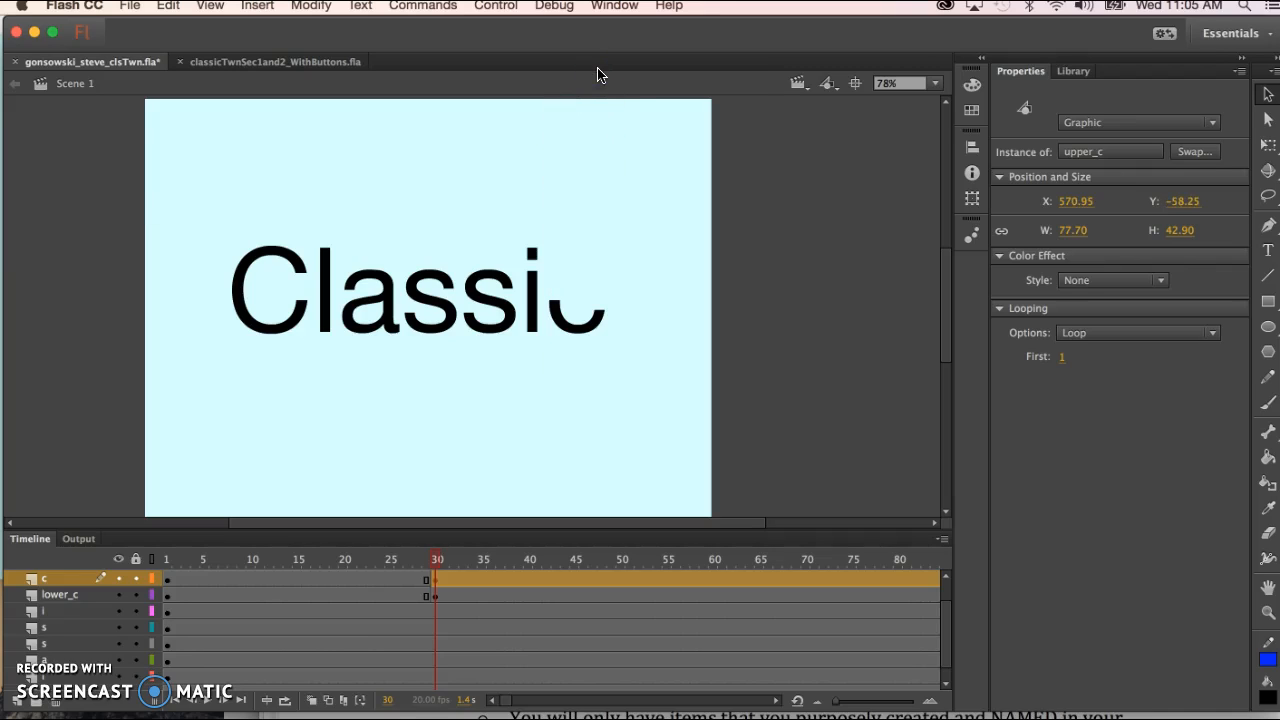
key(super+minus)
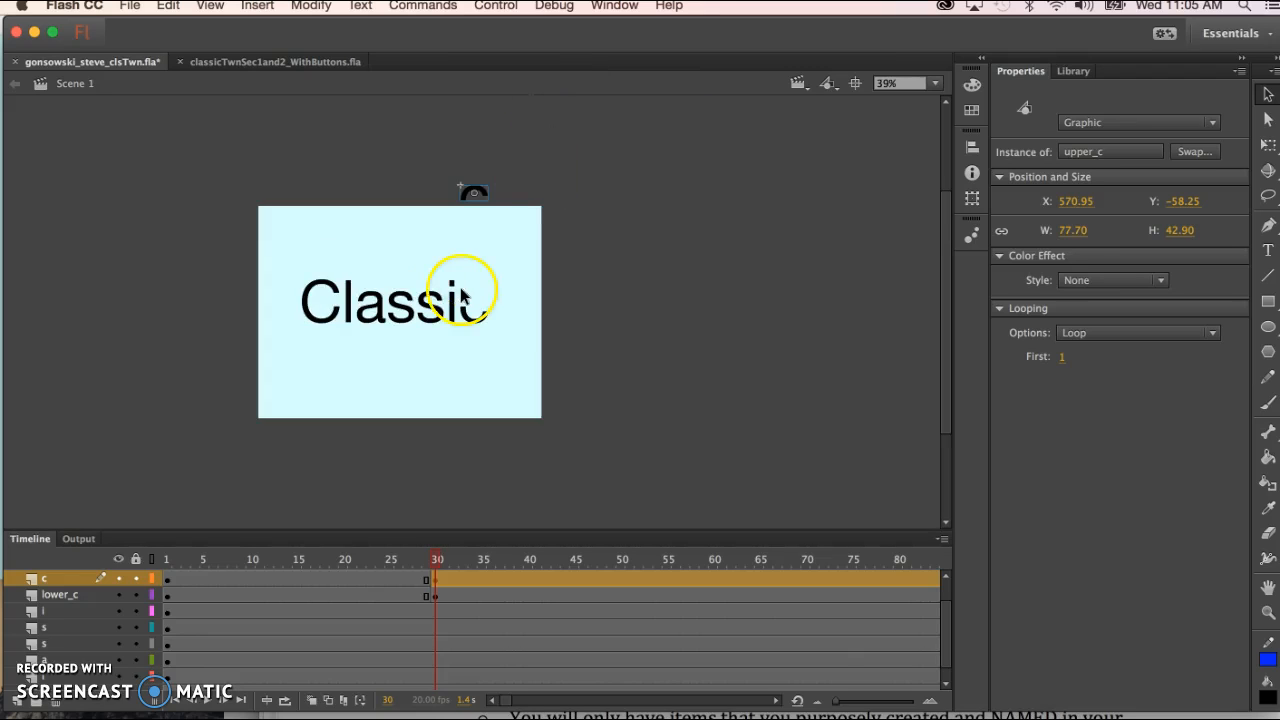
click(481, 321)
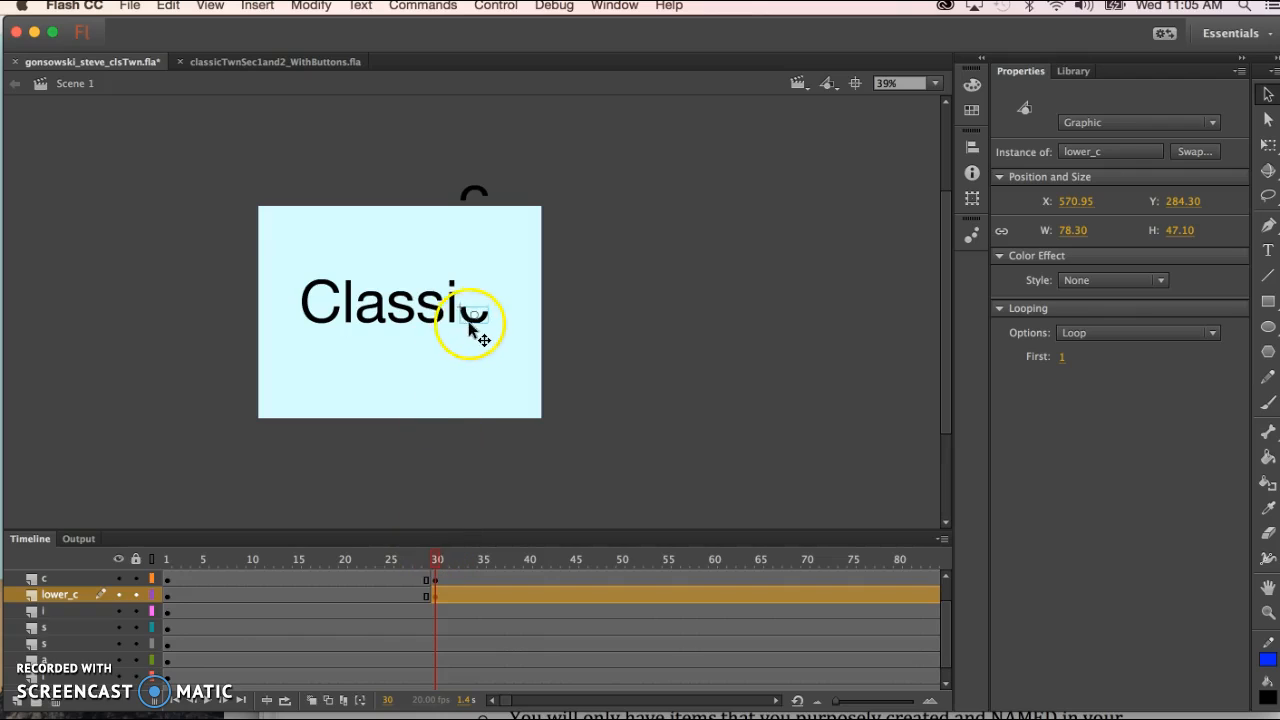
drag(479, 318, 480, 443)
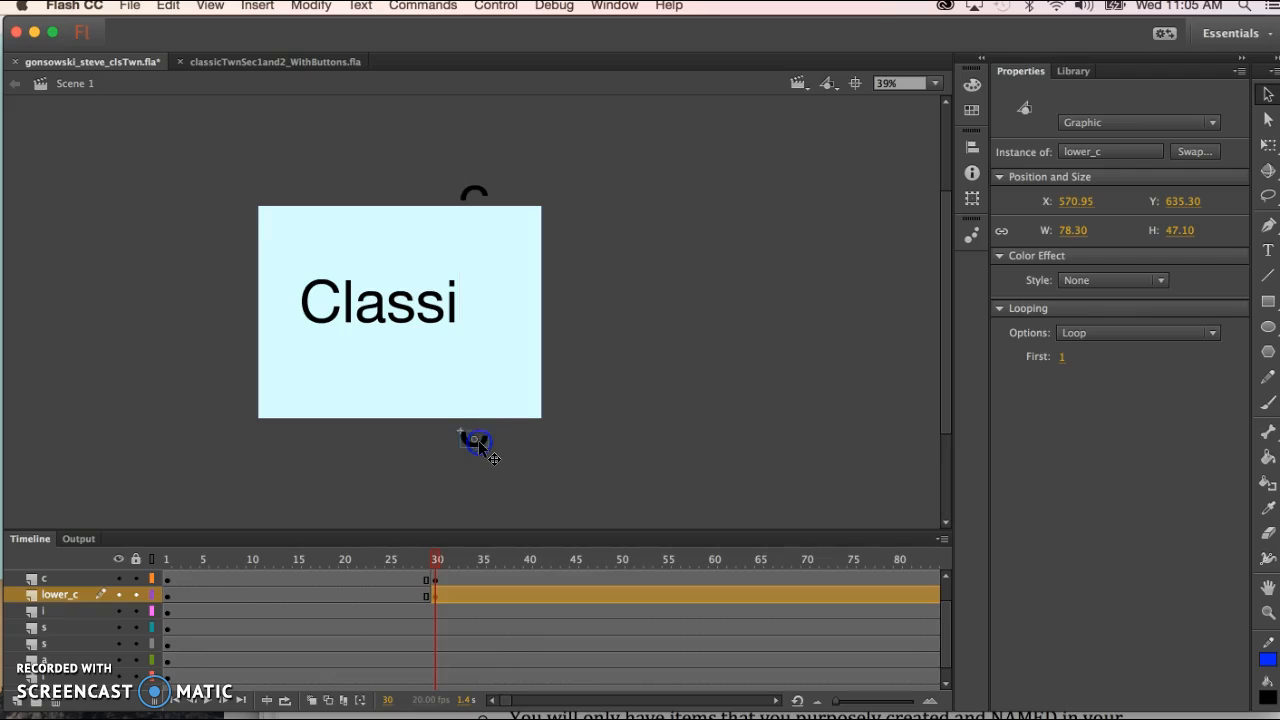
- Create classic tweens between frames 1 and 30 on the c and lower_c layers, and preview the motion up to frame 30
click(294, 590)
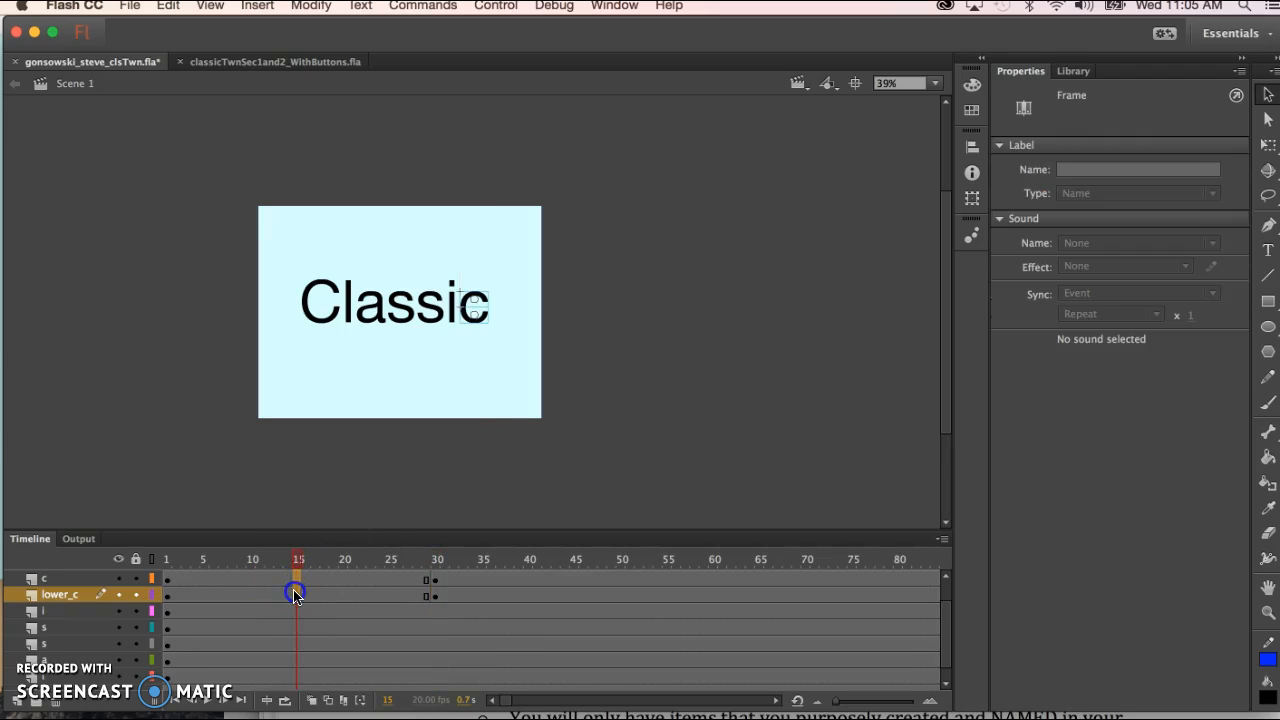
right_click(296, 594)
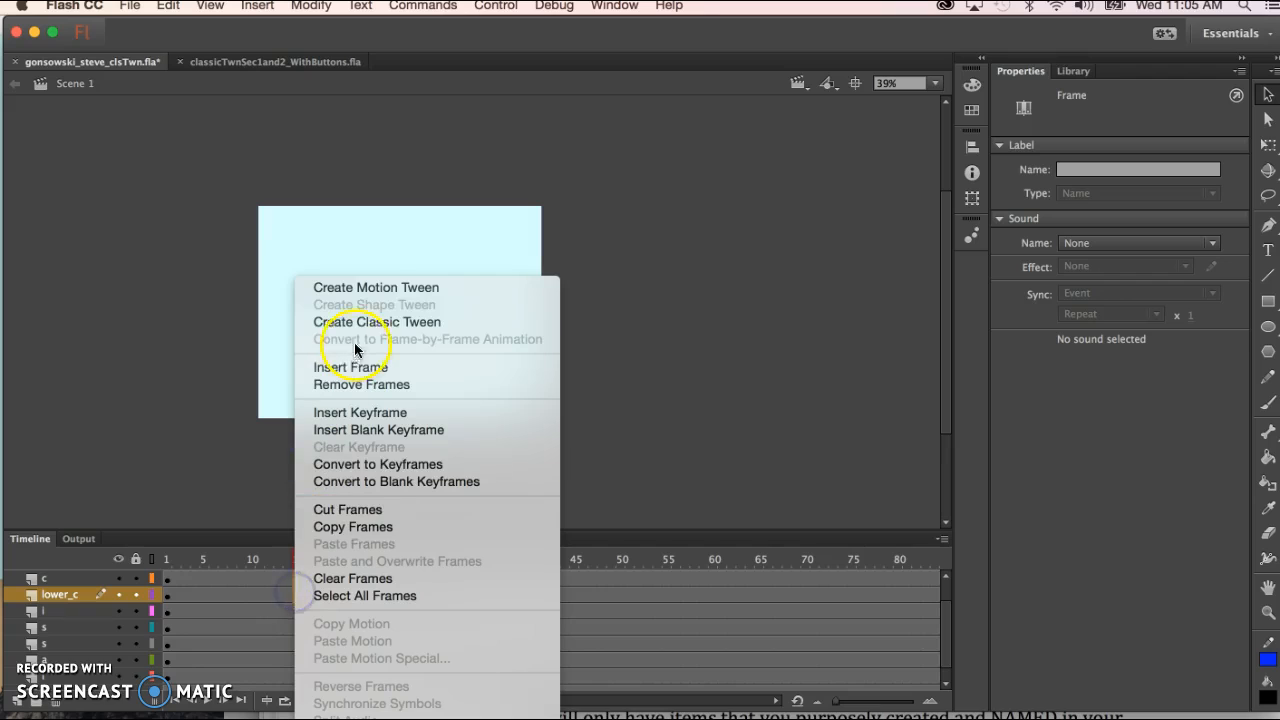
click(380, 322)
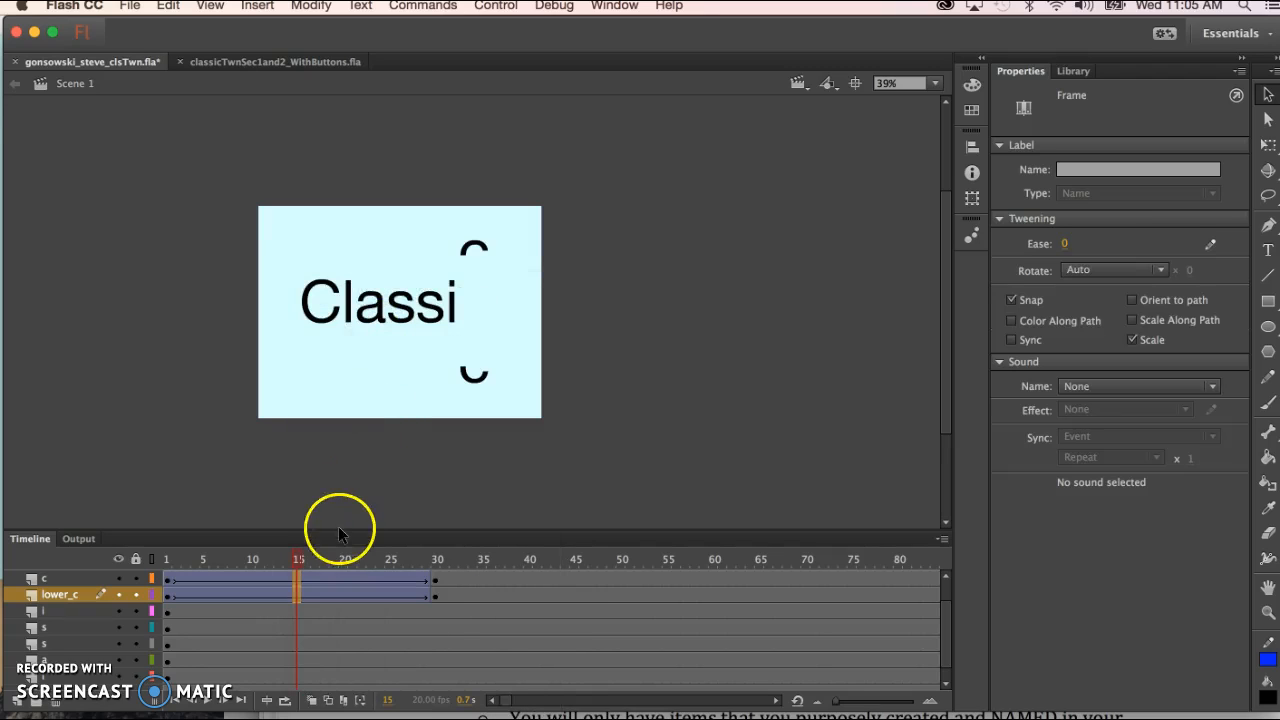
drag(298, 565, 438, 573)
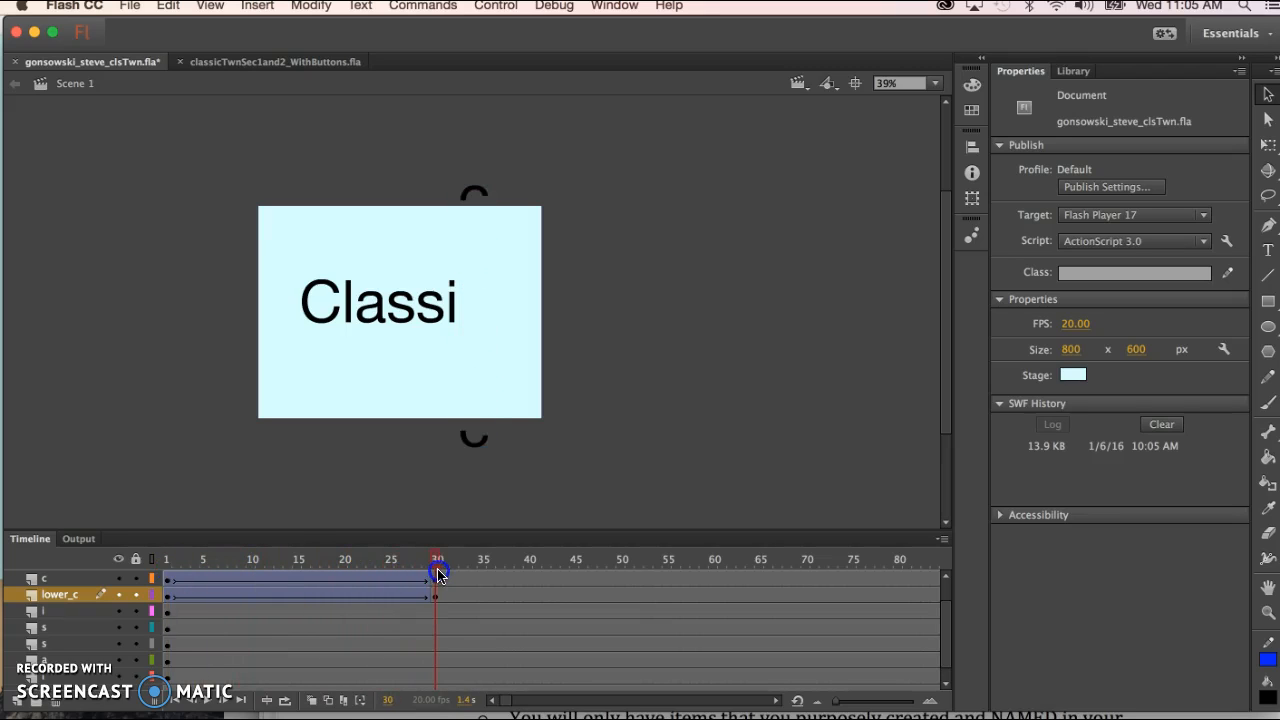
- Reverse frames 1 to 30 on the c and lower_c layers so the two halves come in from off the stage
click(168, 579)
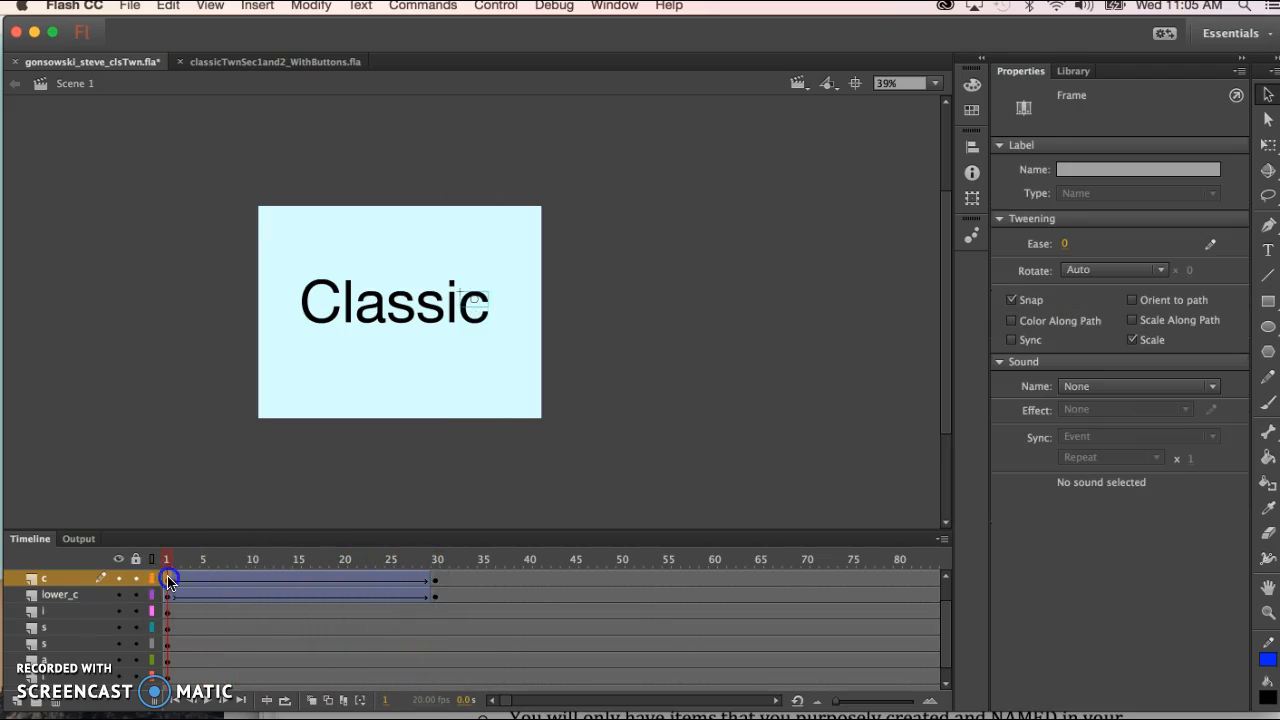
shift+click(434, 594)
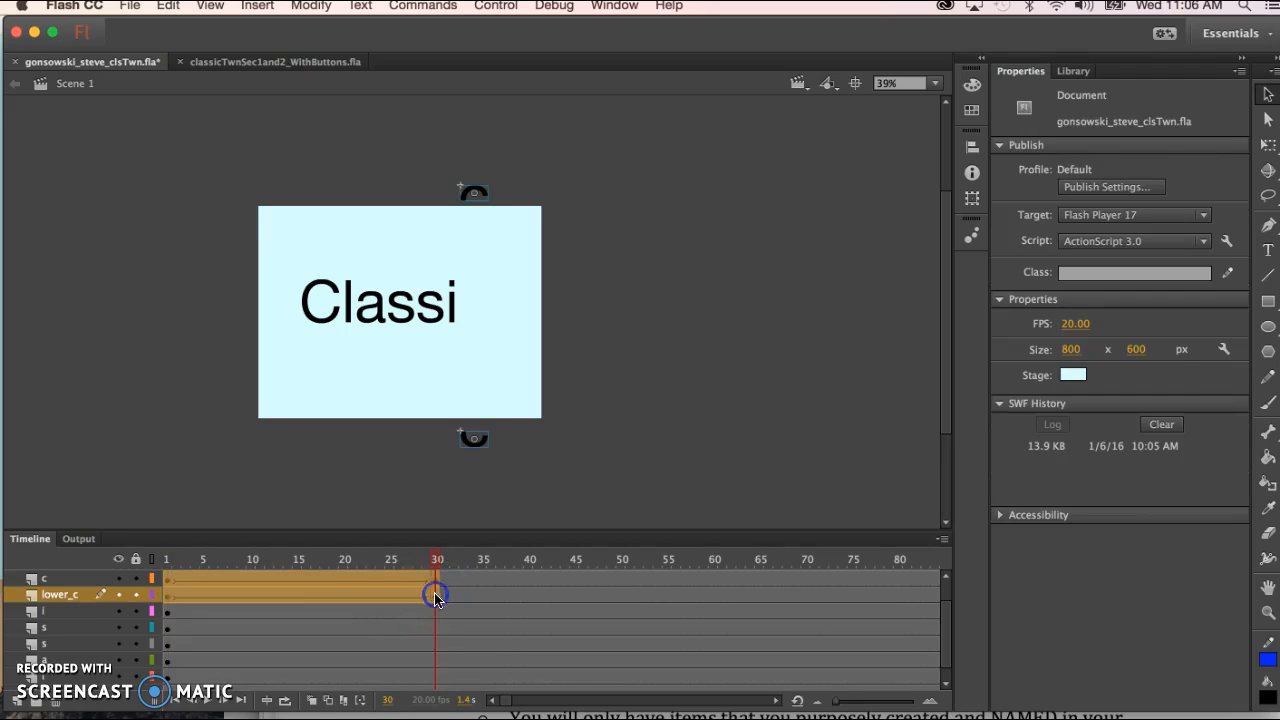
right_click(348, 594)
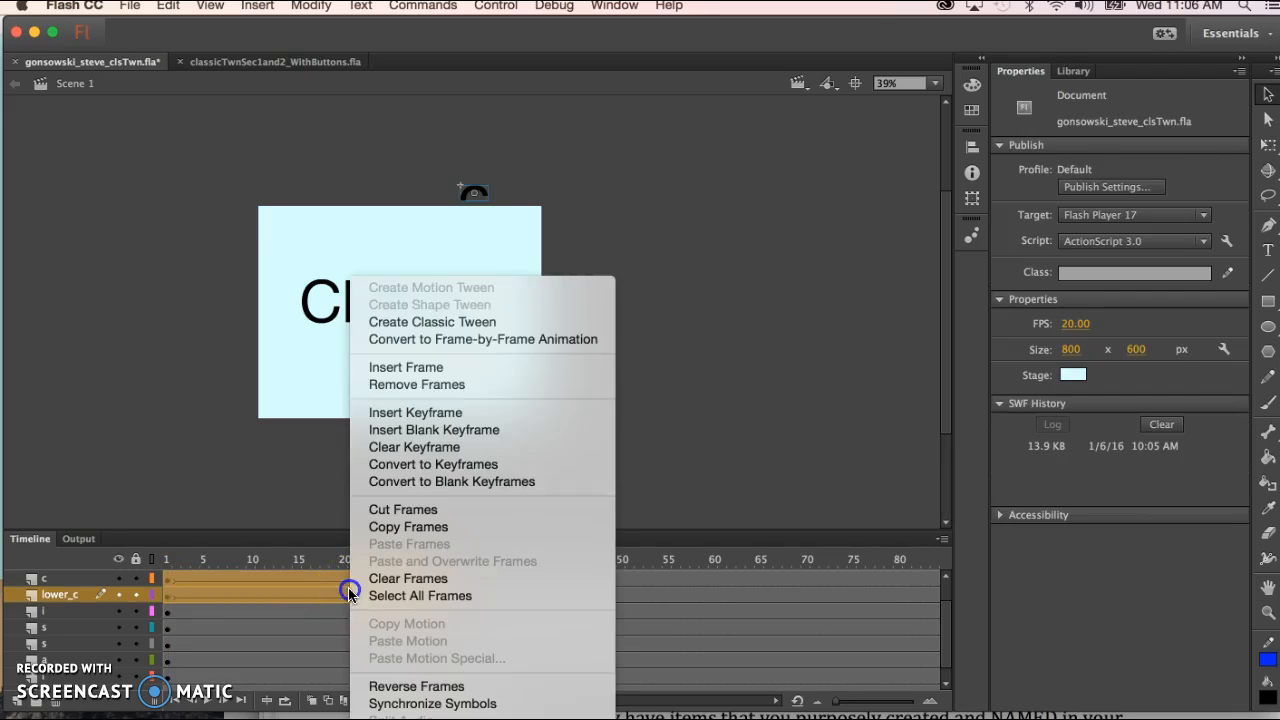
click(420, 687)
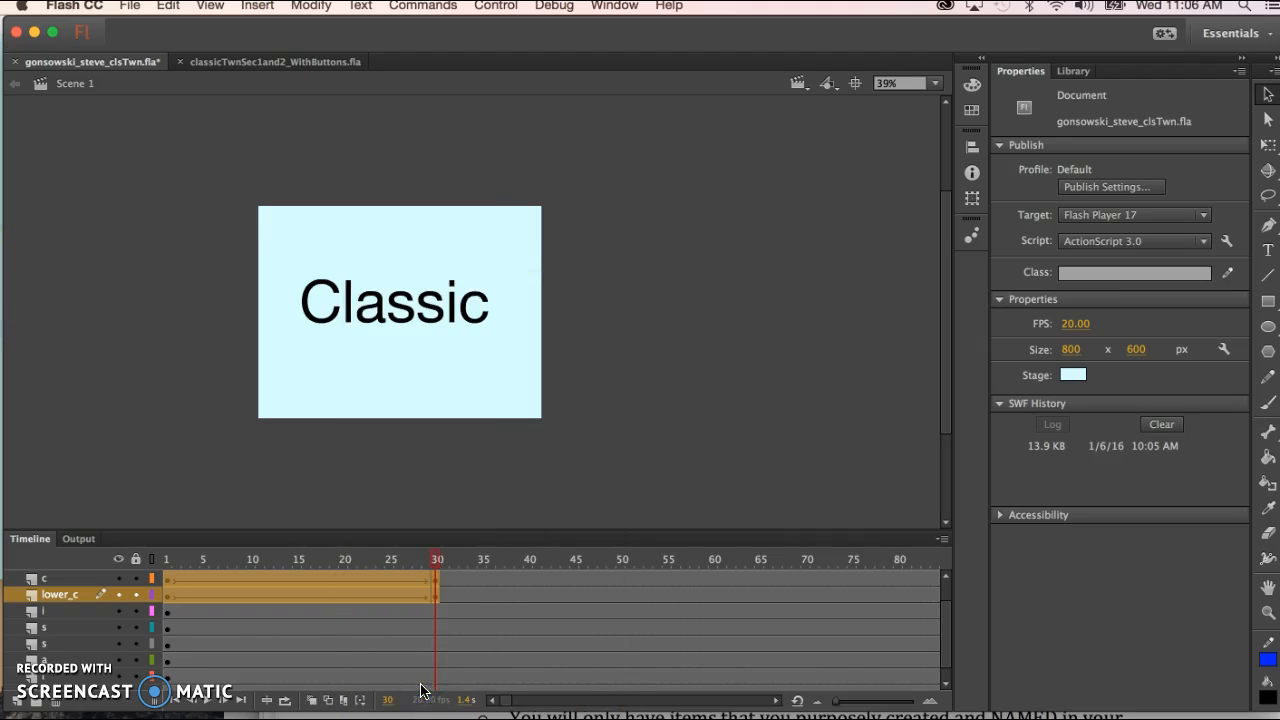
drag(437, 562, 121, 562)
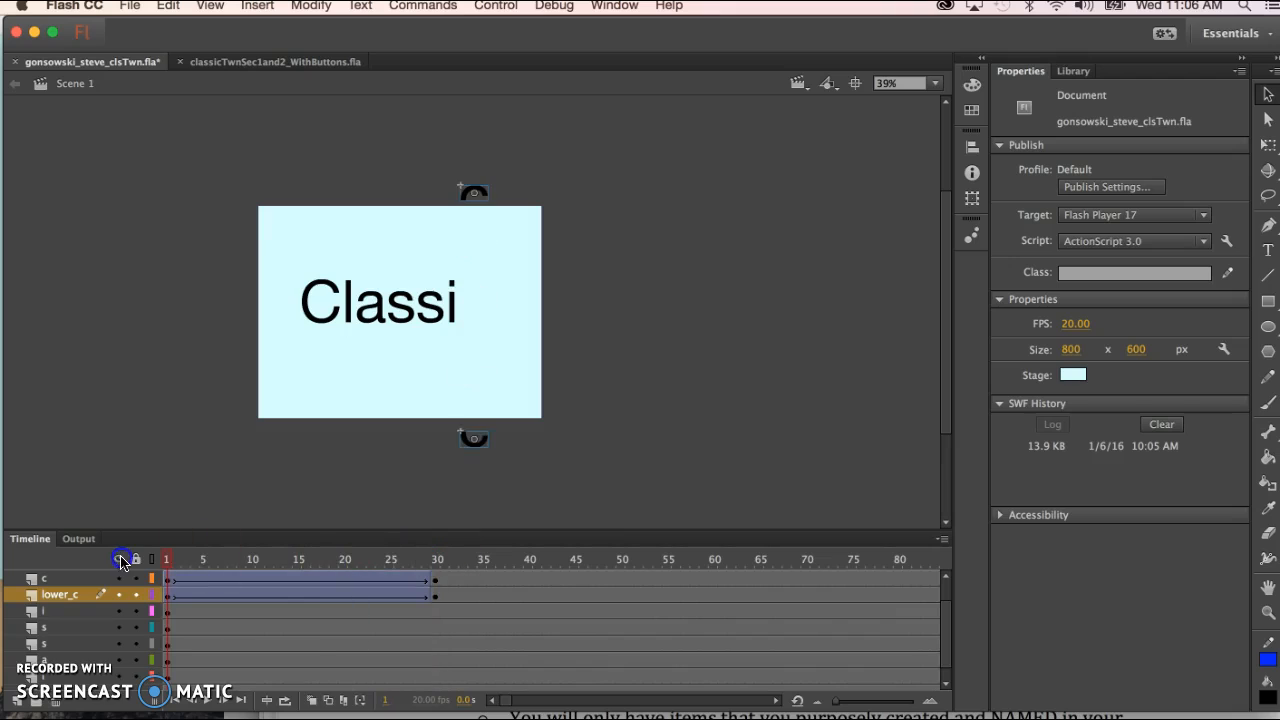
- Test the movie from frame 1, replay the c animation in the preview window, and close the preview
click(164, 563)
key(super+Return)
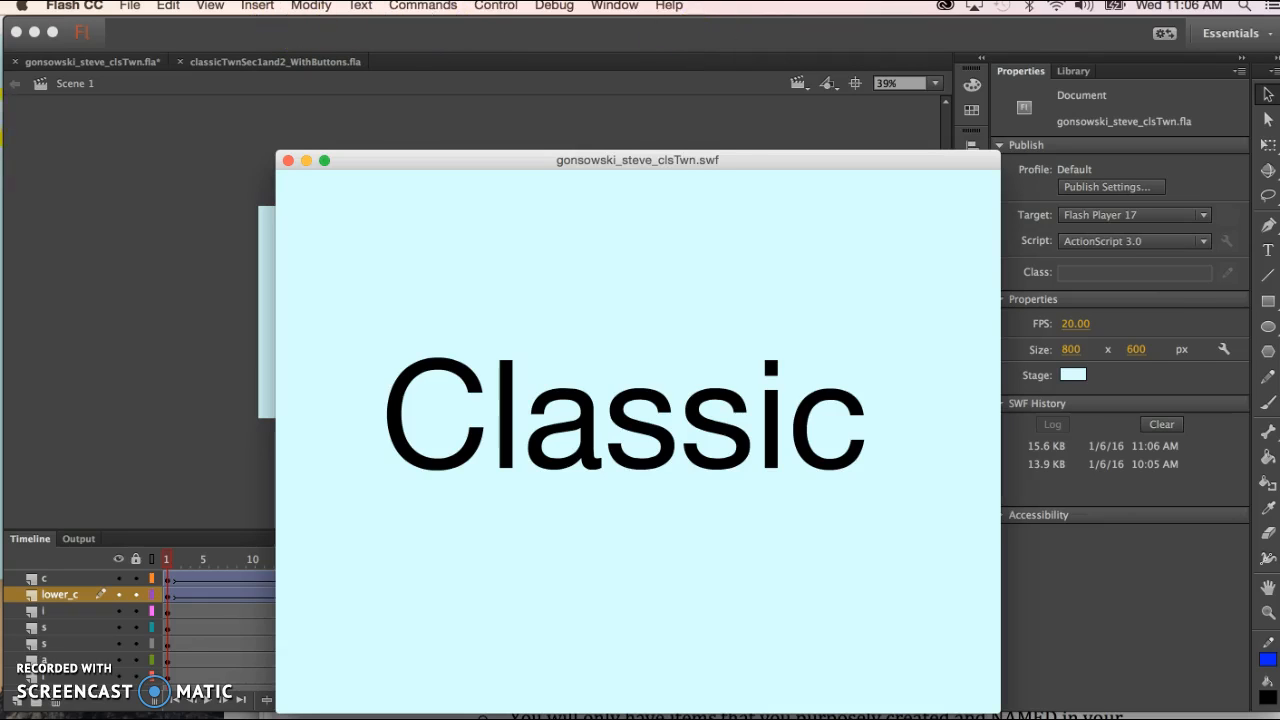
click(496, 6)
click(497, 41)
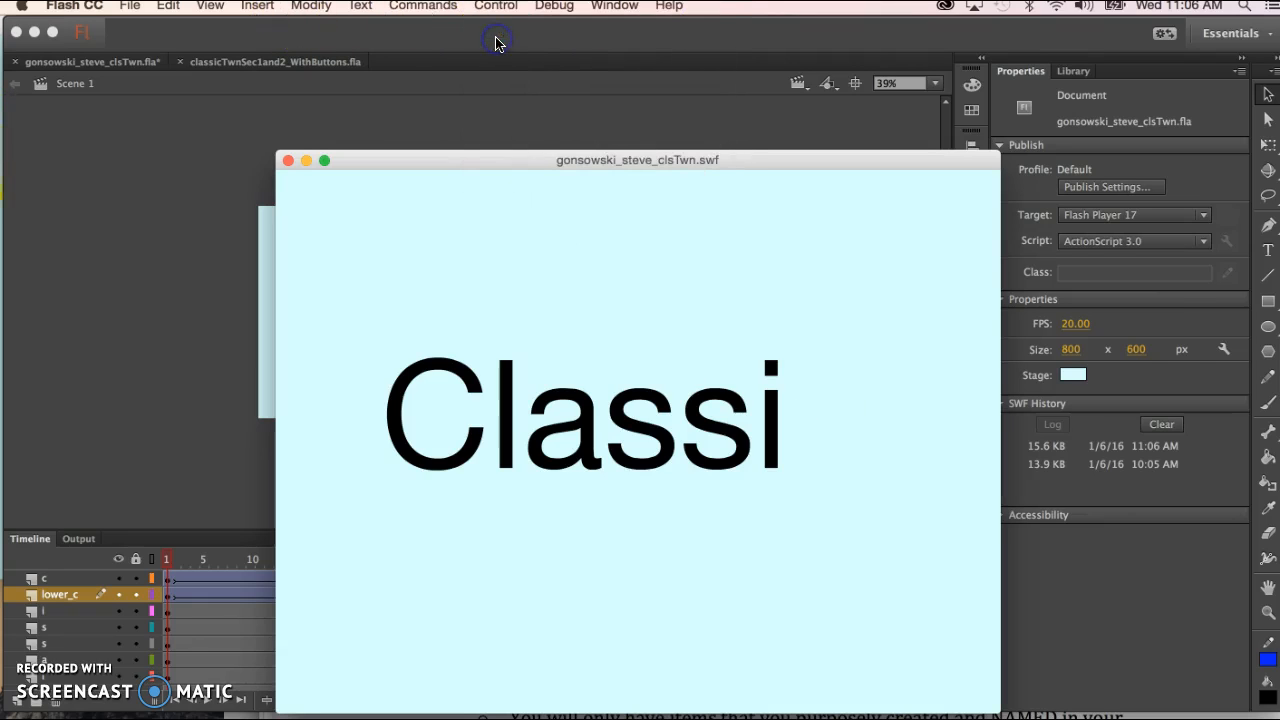
drag(809, 160, 704, 95)
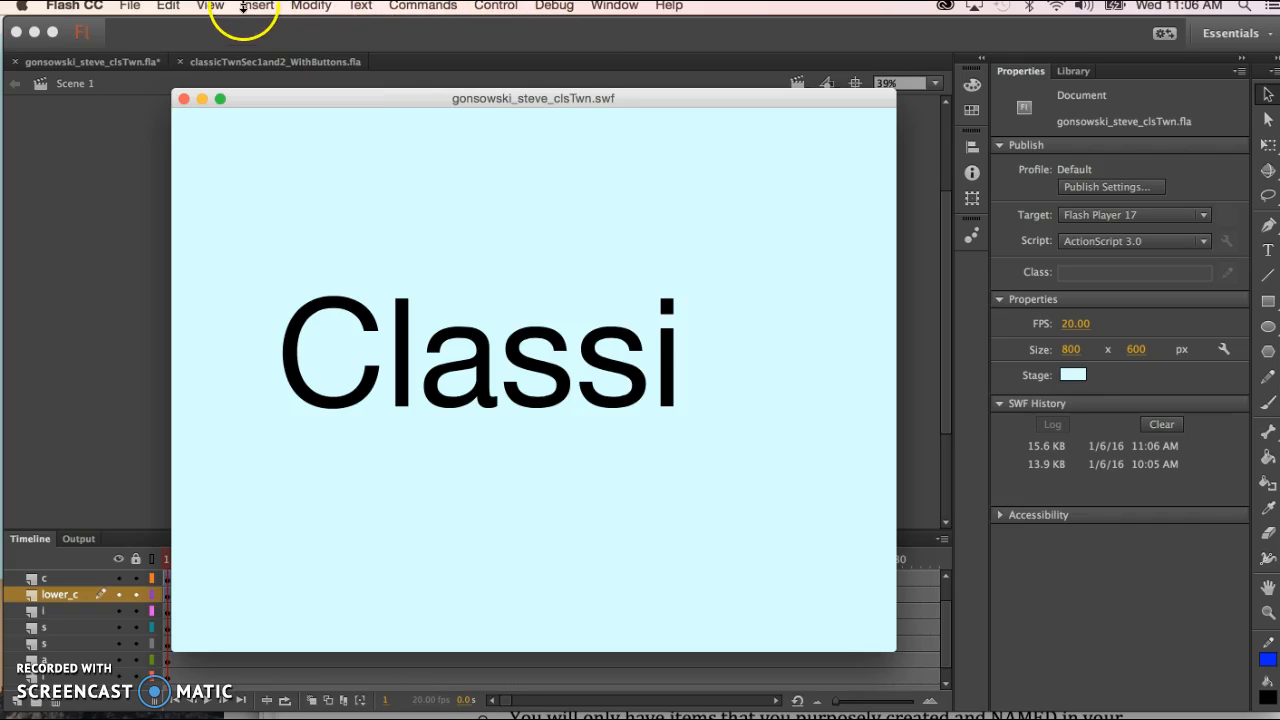
click(505, 8)
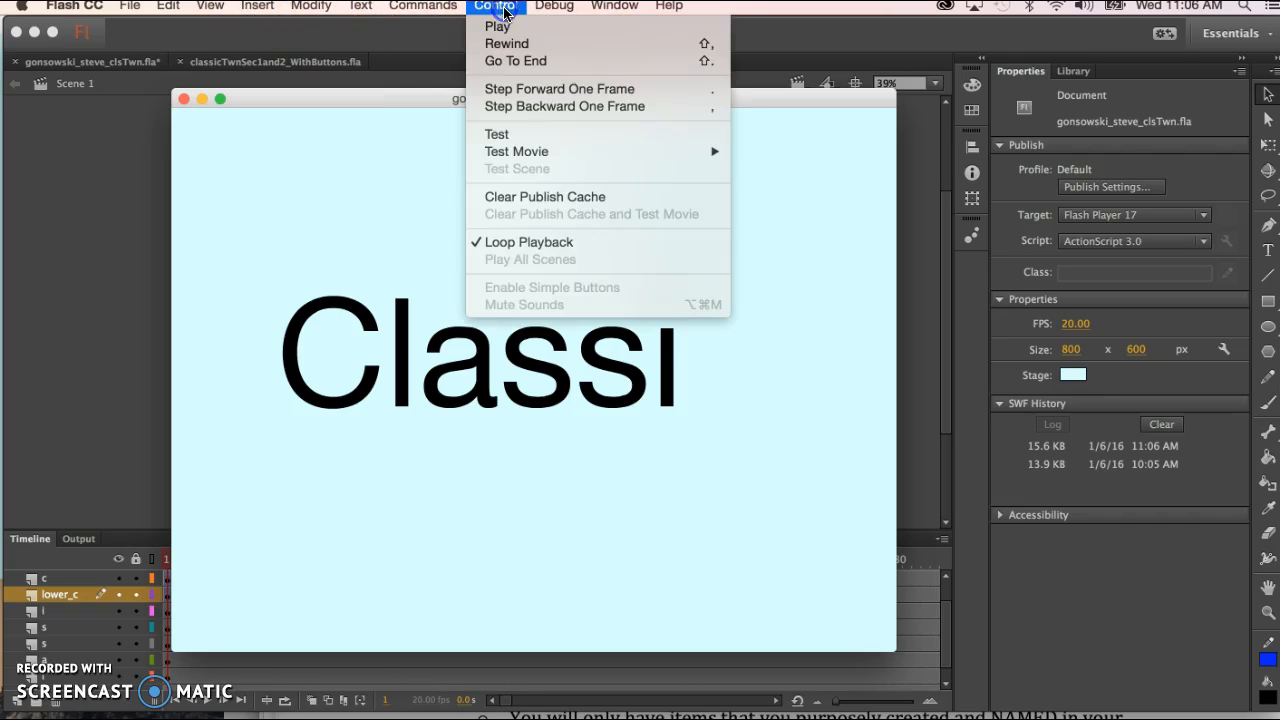
click(503, 25)
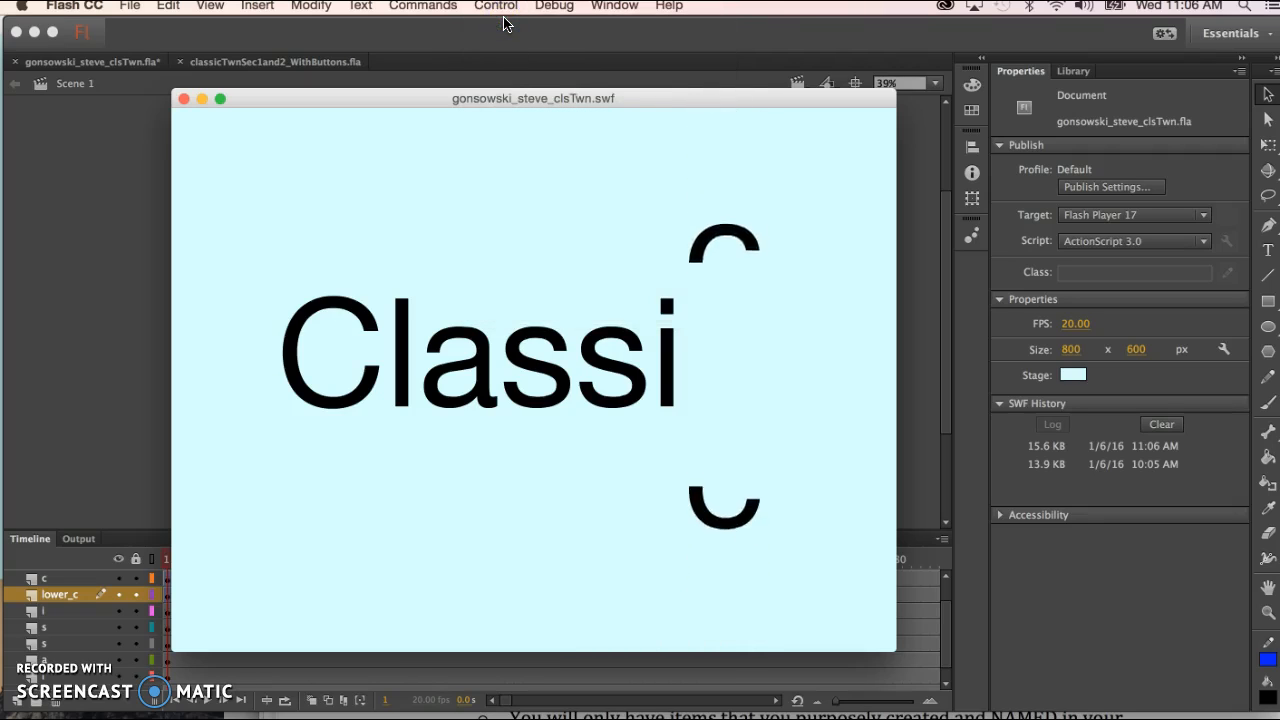
click(183, 98)
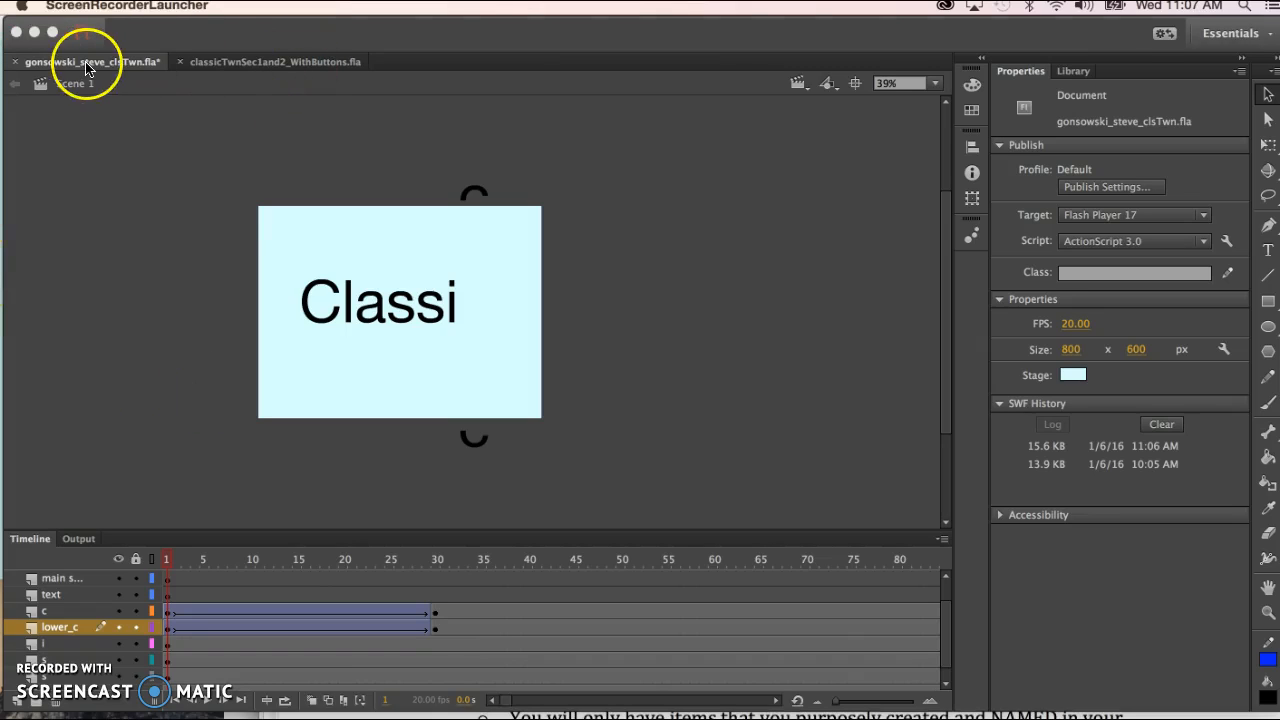
- Switch to classicTwnSec1and2_WithButtons.fla and examine its layers and the opening frames 1 to 19
click(262, 66)
click(262, 64)
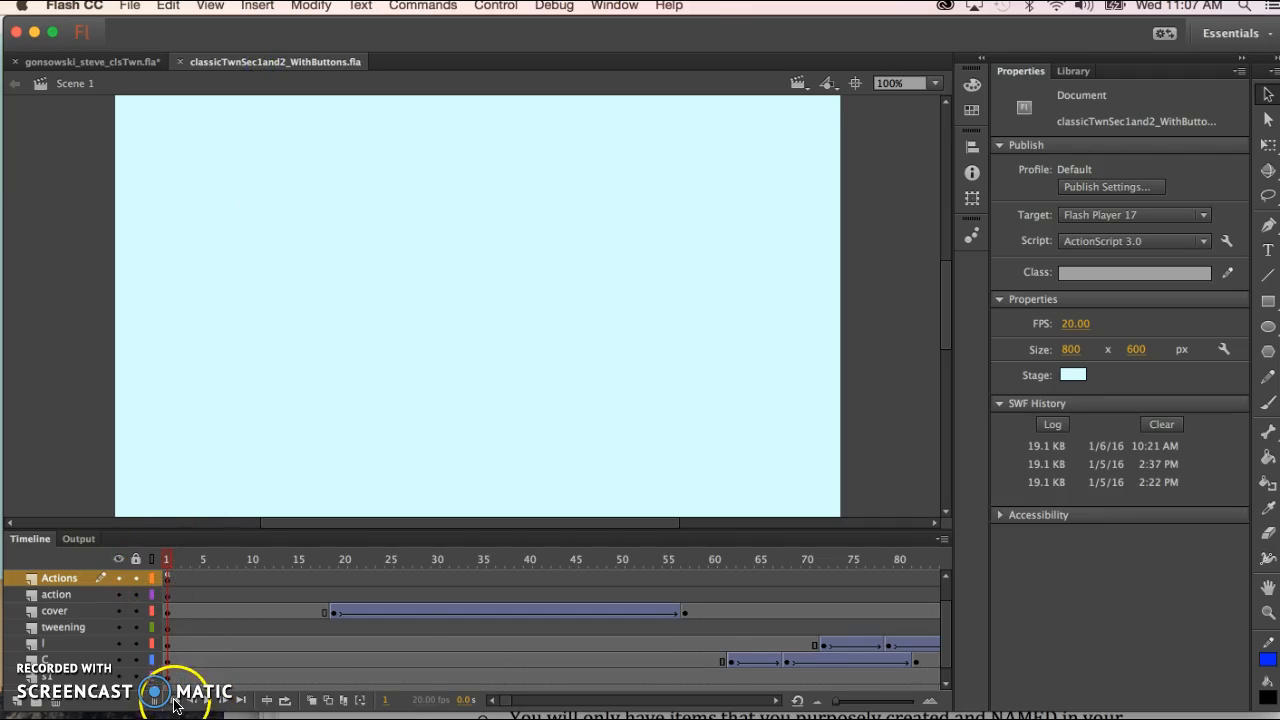
mouse_move(170, 570)
mouse_down()
mouse_move(371, 574)
mouse_move(180, 568)
mouse_up()
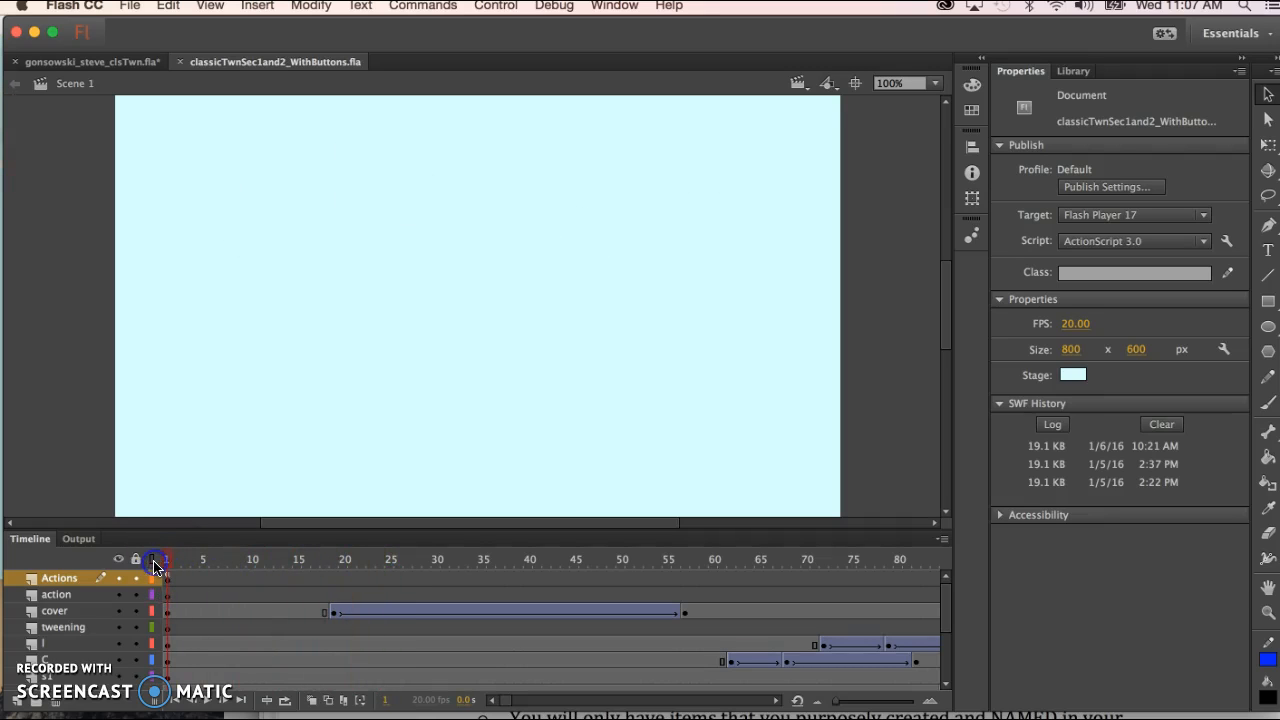
click(170, 561)
drag(200, 563, 336, 569)
scroll(273, 614, down, 4)
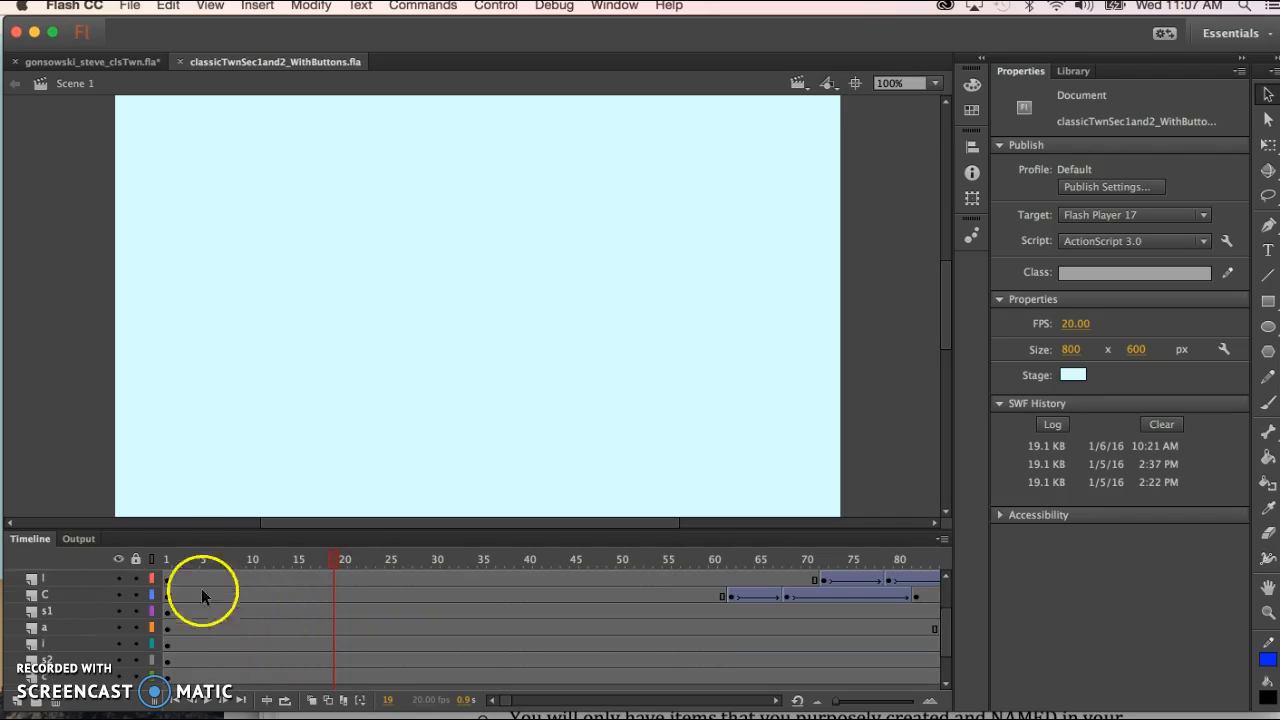
drag(334, 557, 112, 560)
scroll(340, 590, up, 4)
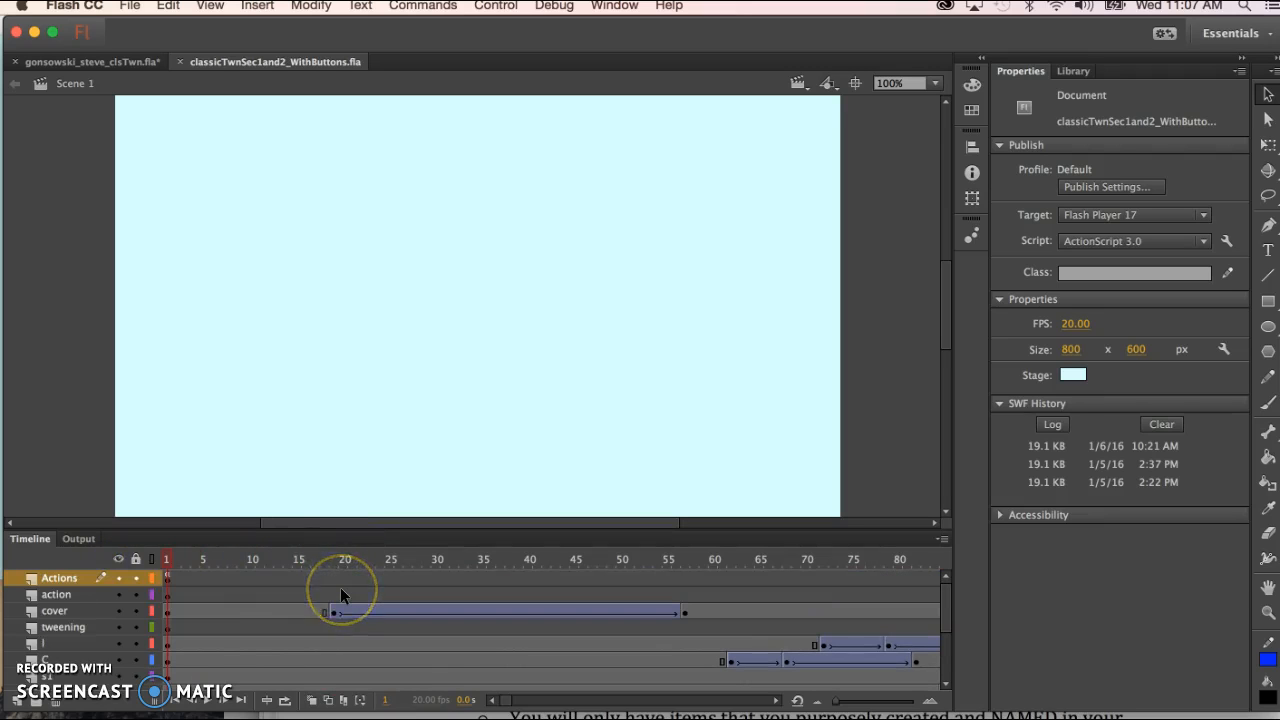
- Hide and show the cover layer to check what lies beneath it, and inspect its keyframe at frame 19
click(117, 612)
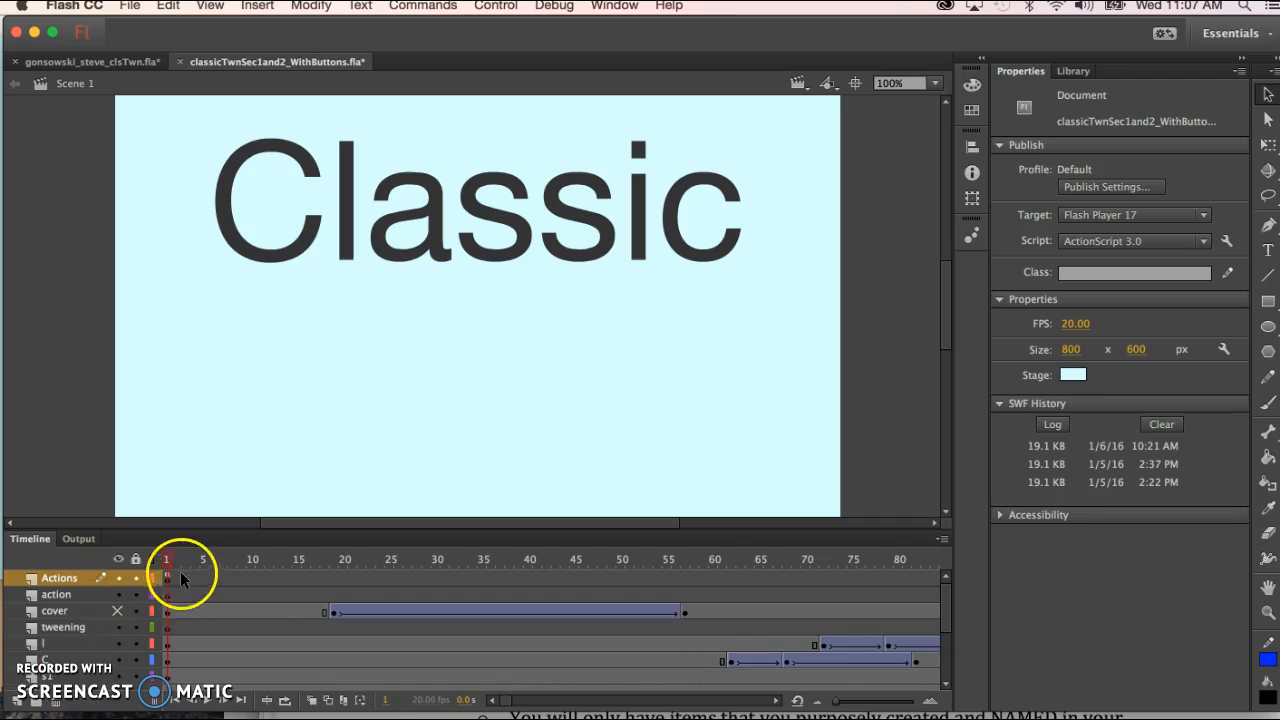
click(116, 612)
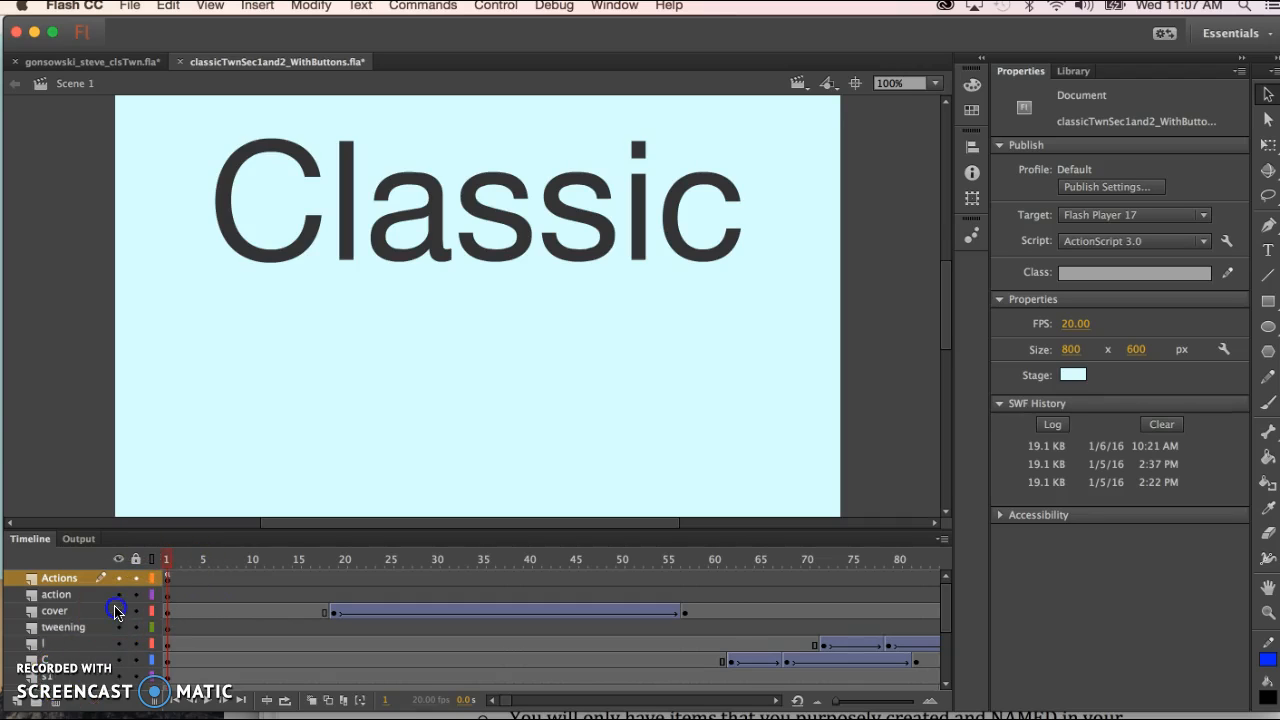
click(334, 611)
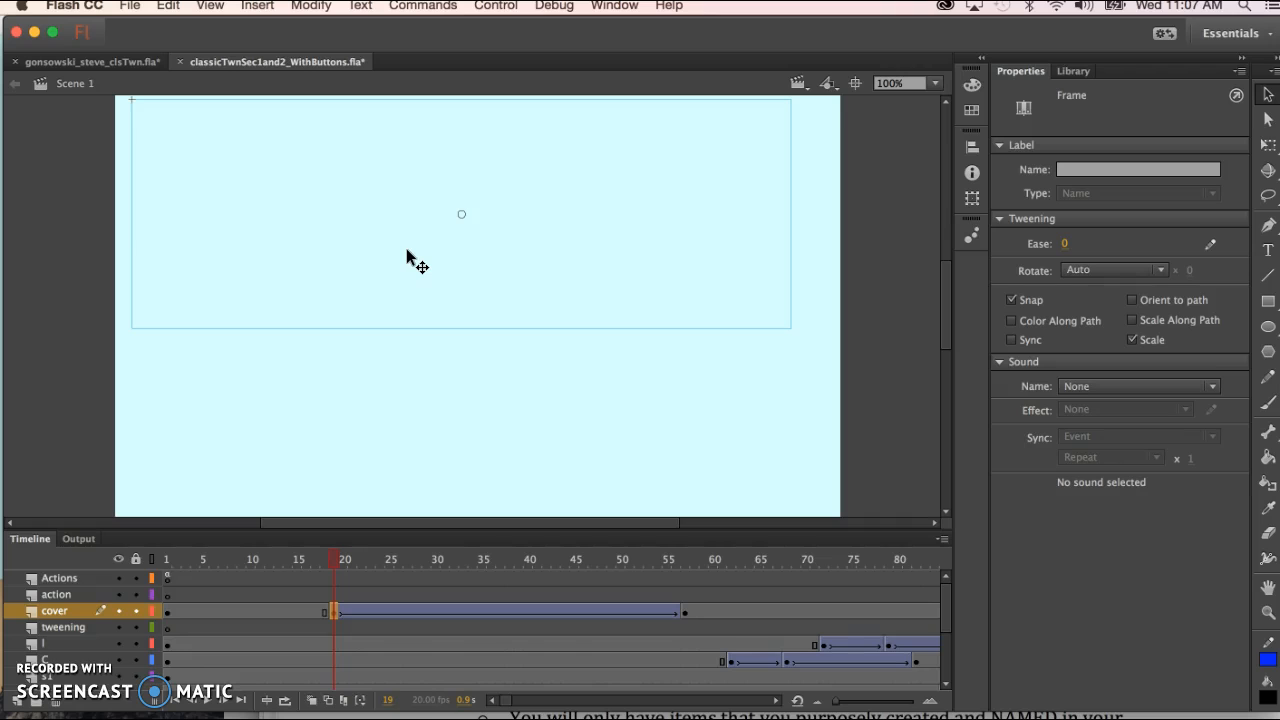
- Place another instance of the cover symbol from the library beside the stage at frame 19 of the cover layer
click(1076, 71)
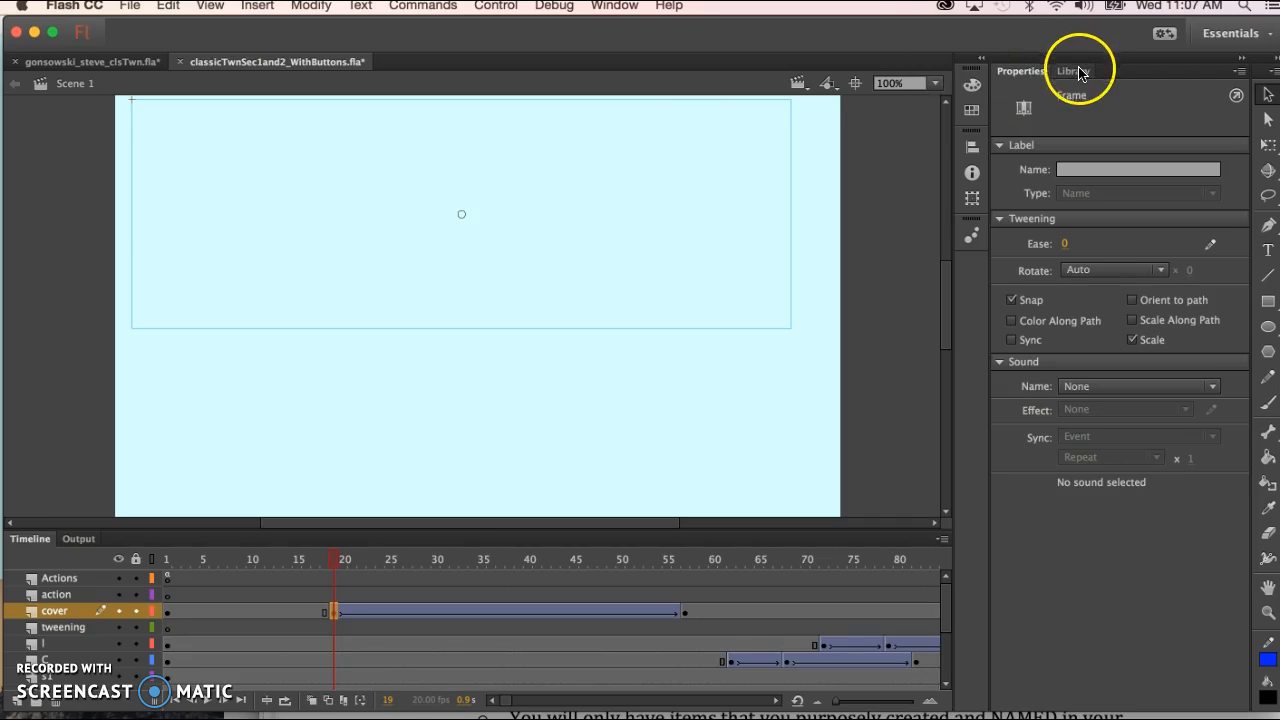
click(908, 252)
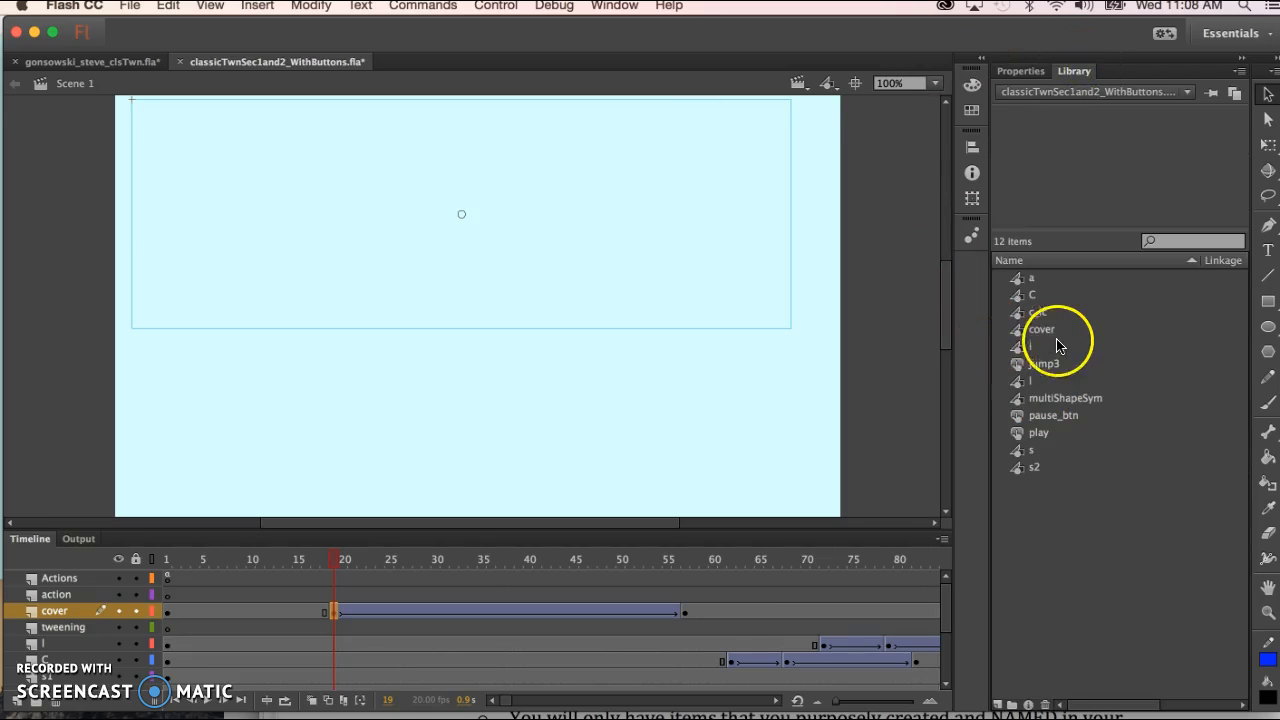
click(1042, 330)
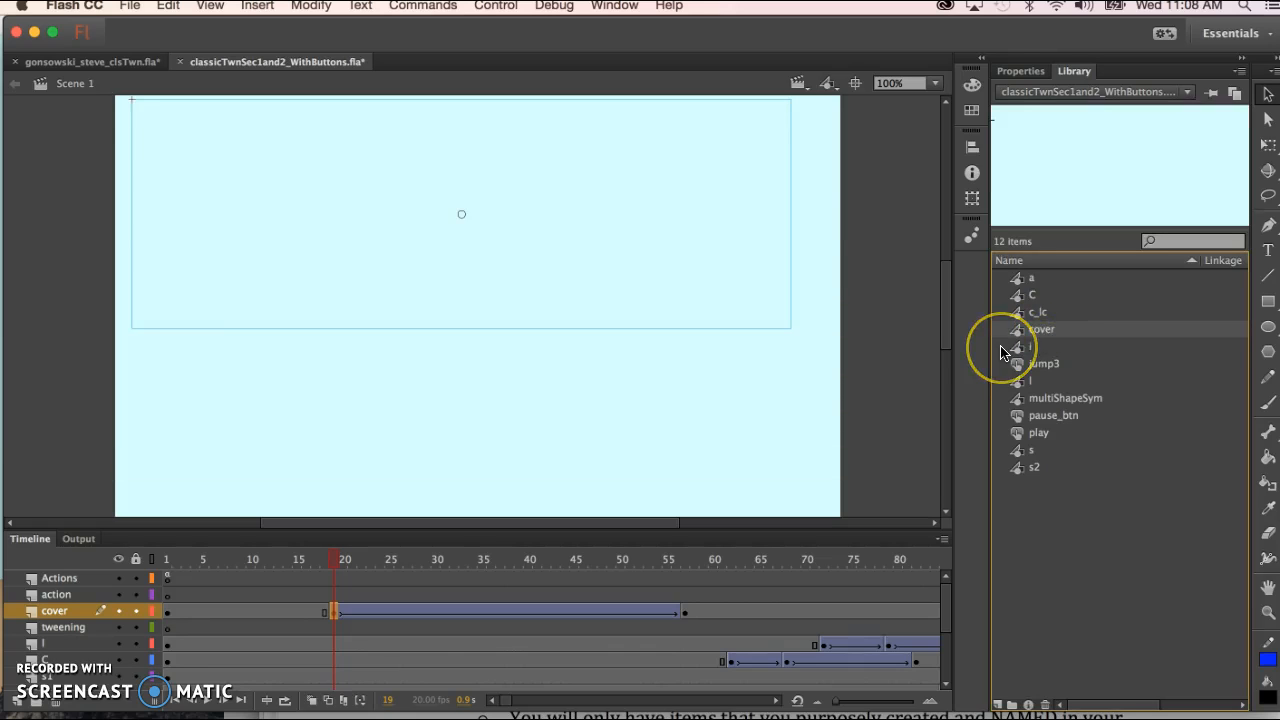
key(super+minus)
key(super+minus)
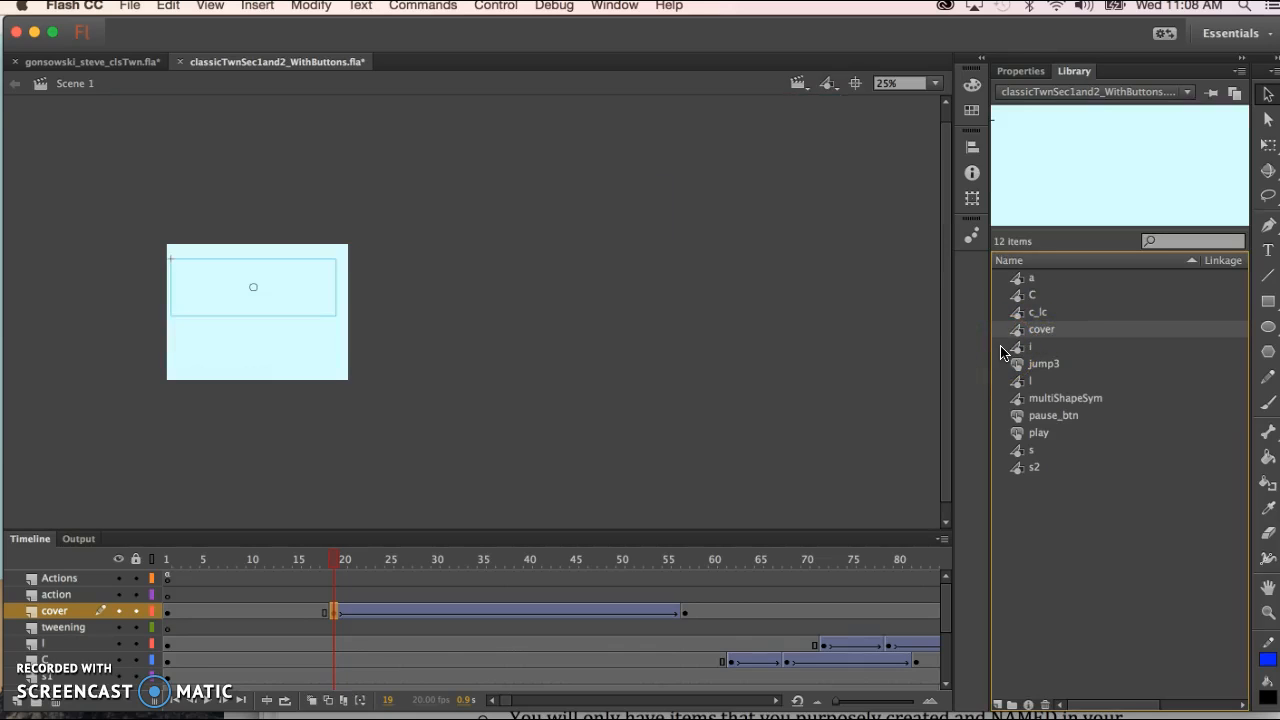
drag(1015, 336, 532, 285)
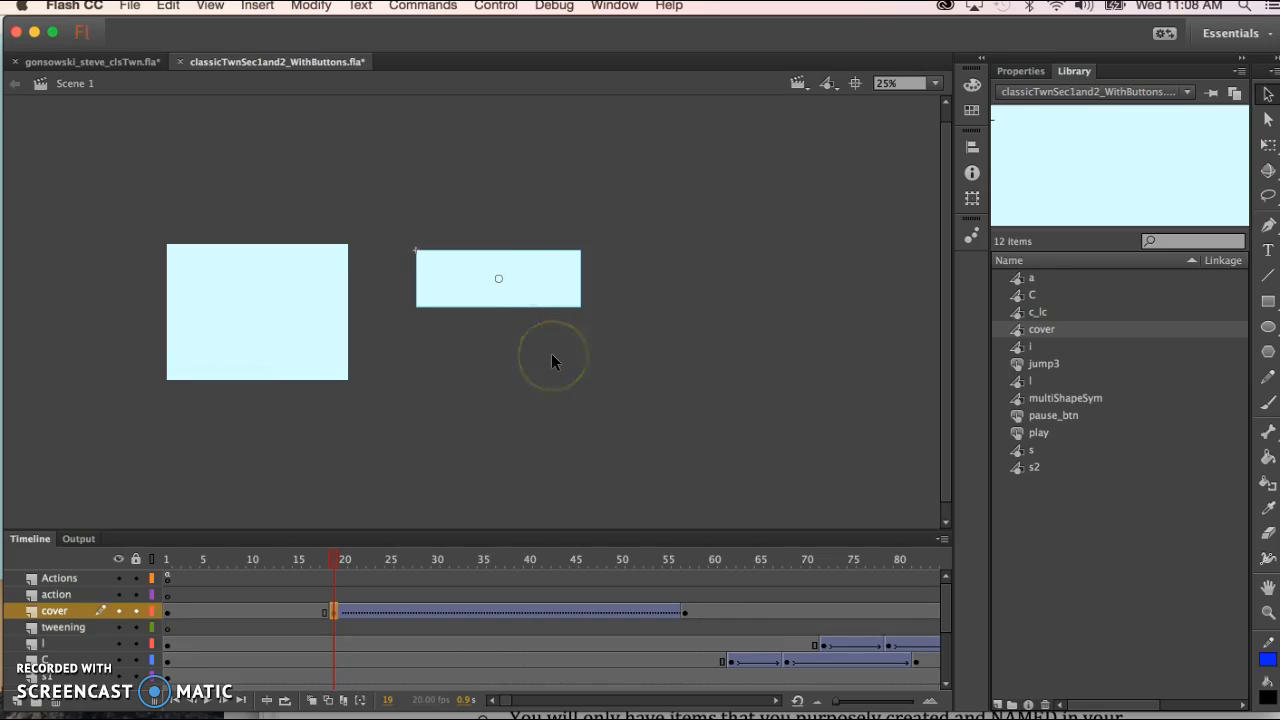
click(545, 315)
- Stretch the extra cover instance vertically to nearly the stage's height with Free Transform, and delete it
click(1268, 145)
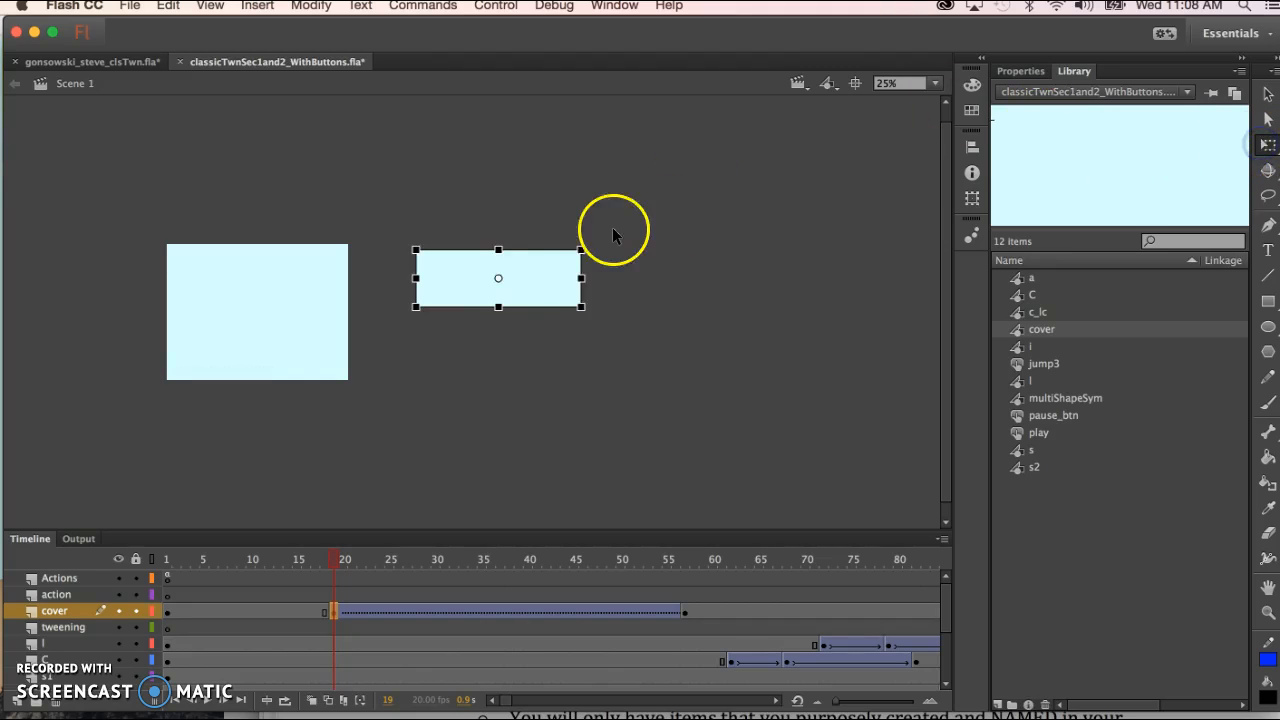
drag(498, 306, 496, 337)
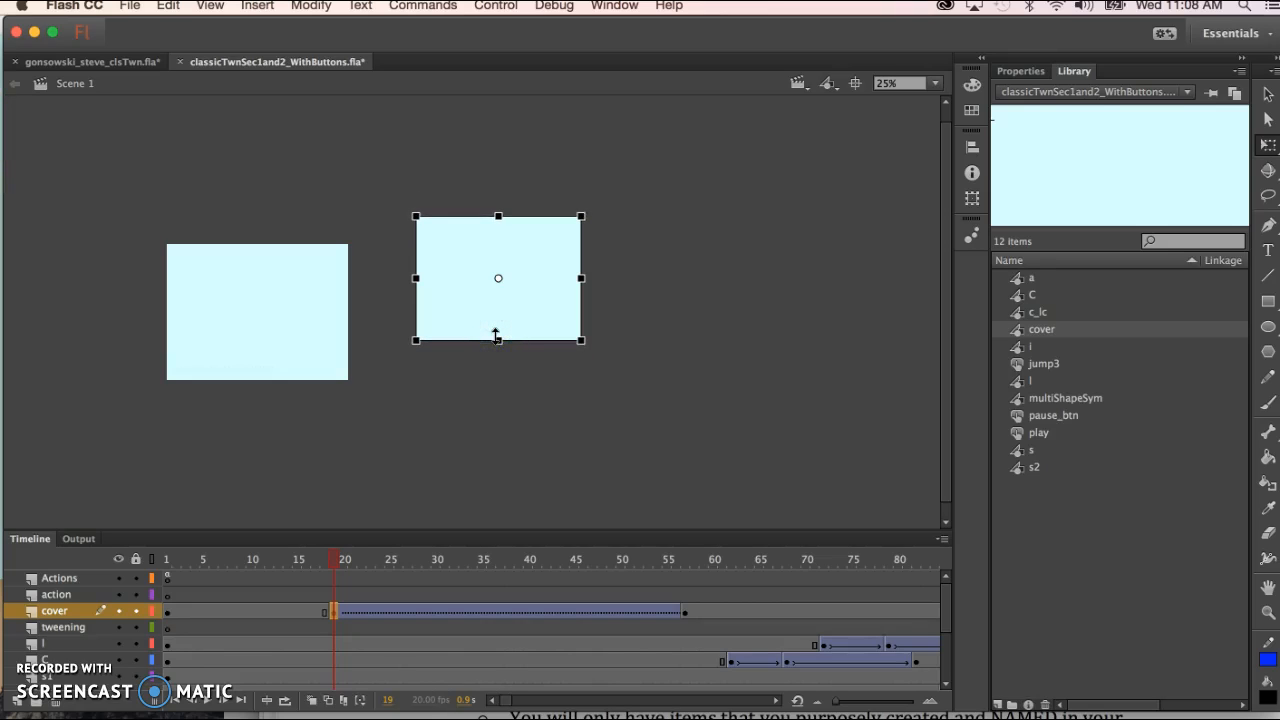
drag(529, 286, 565, 303)
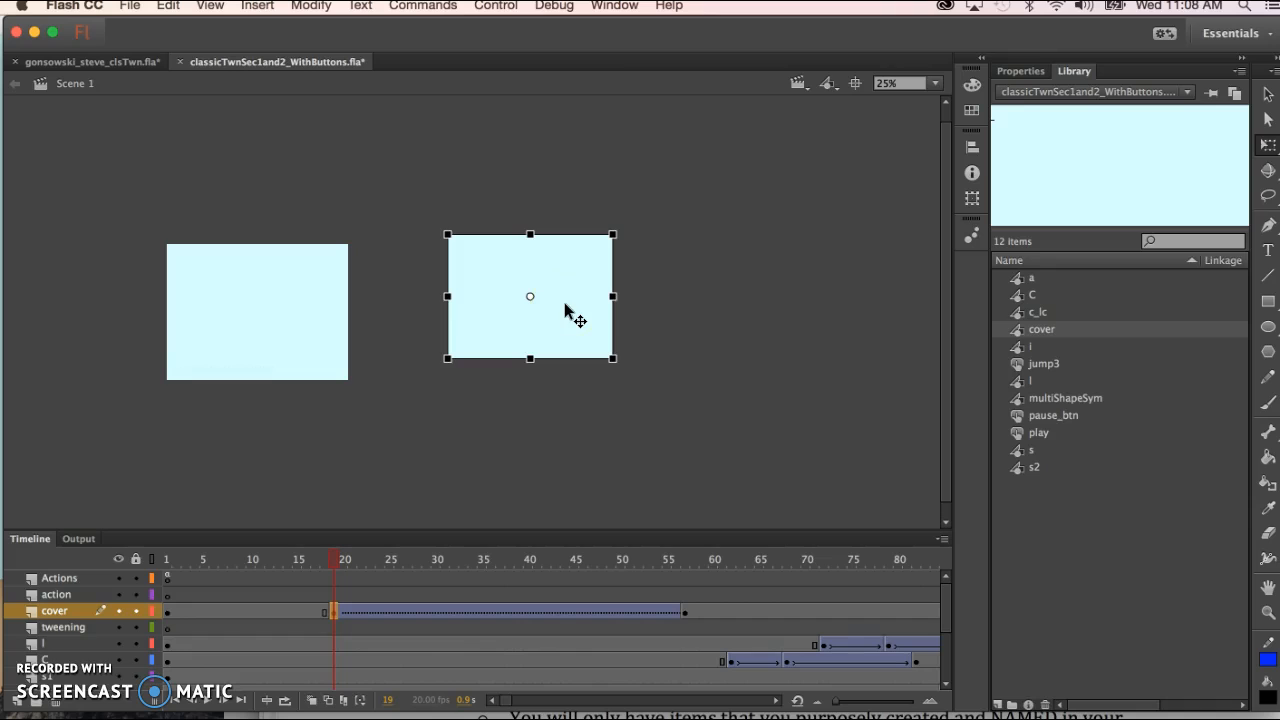
key(Delete)
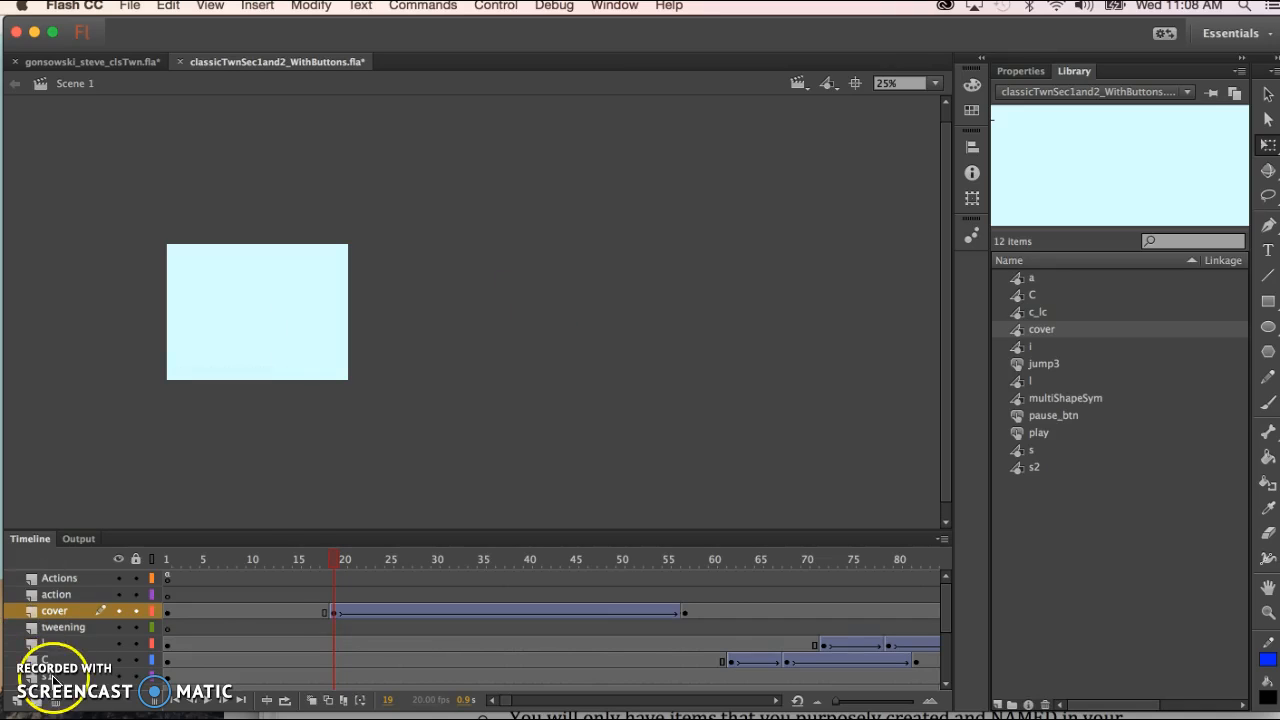
- Examine how the cover behaves at frame 1, at frame 19, and through its classic tween up to frame 60
drag(334, 560, 254, 572)
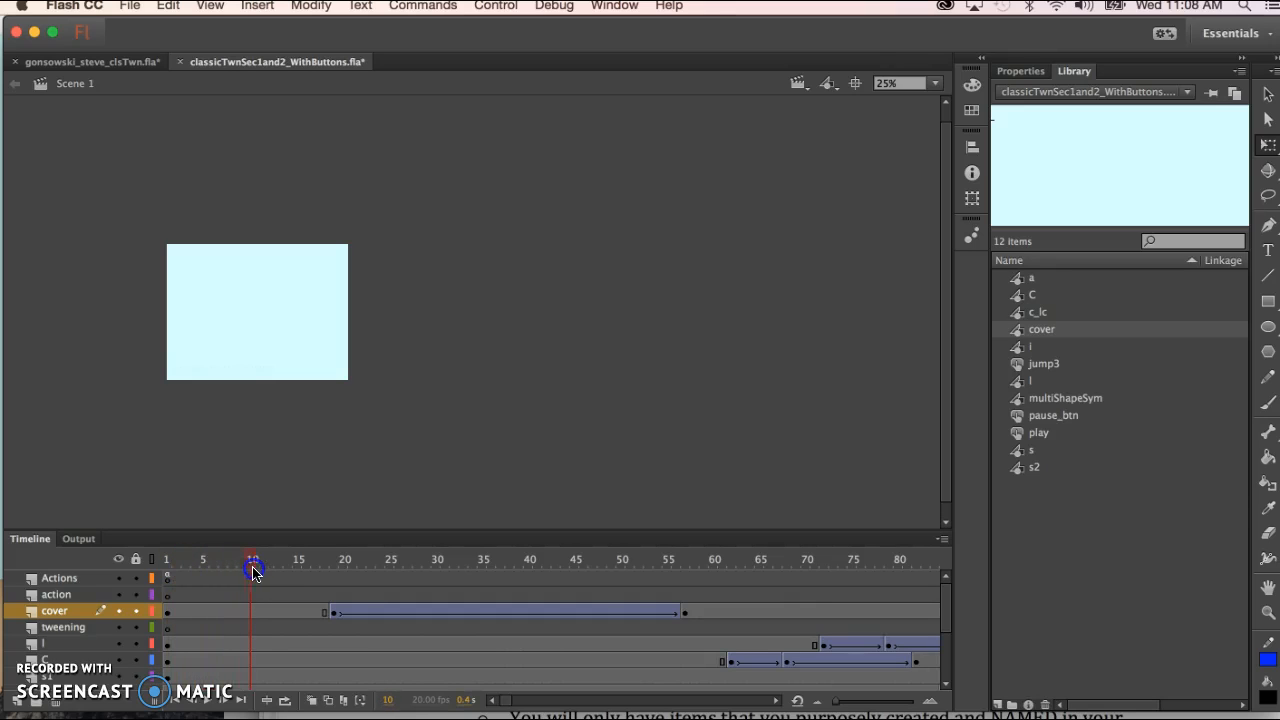
click(170, 610)
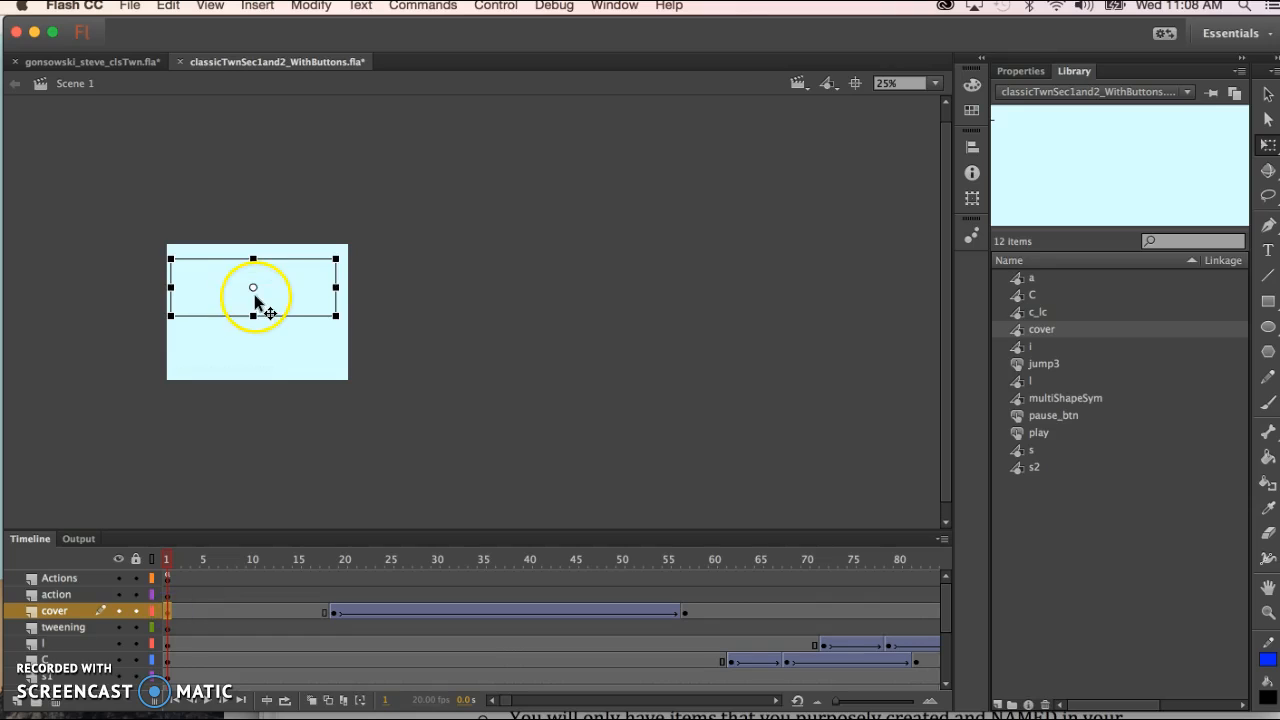
drag(166, 558, 345, 560)
click(335, 611)
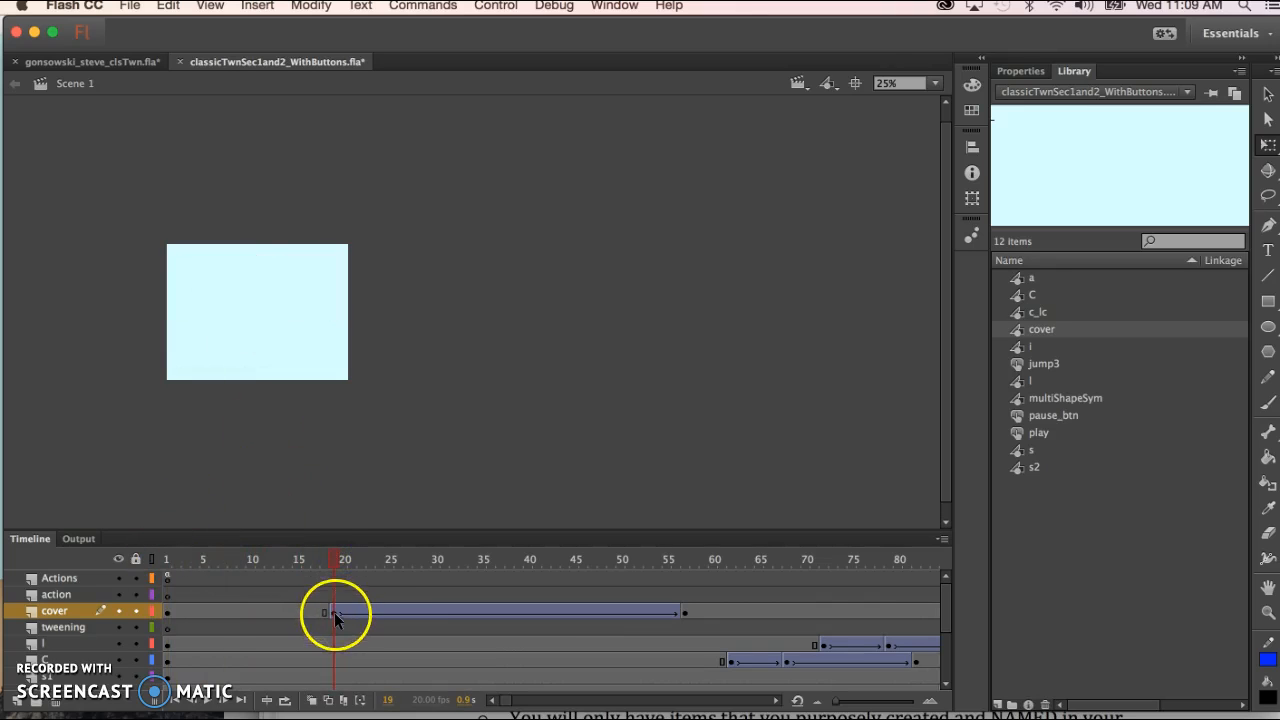
drag(336, 558, 714, 590)
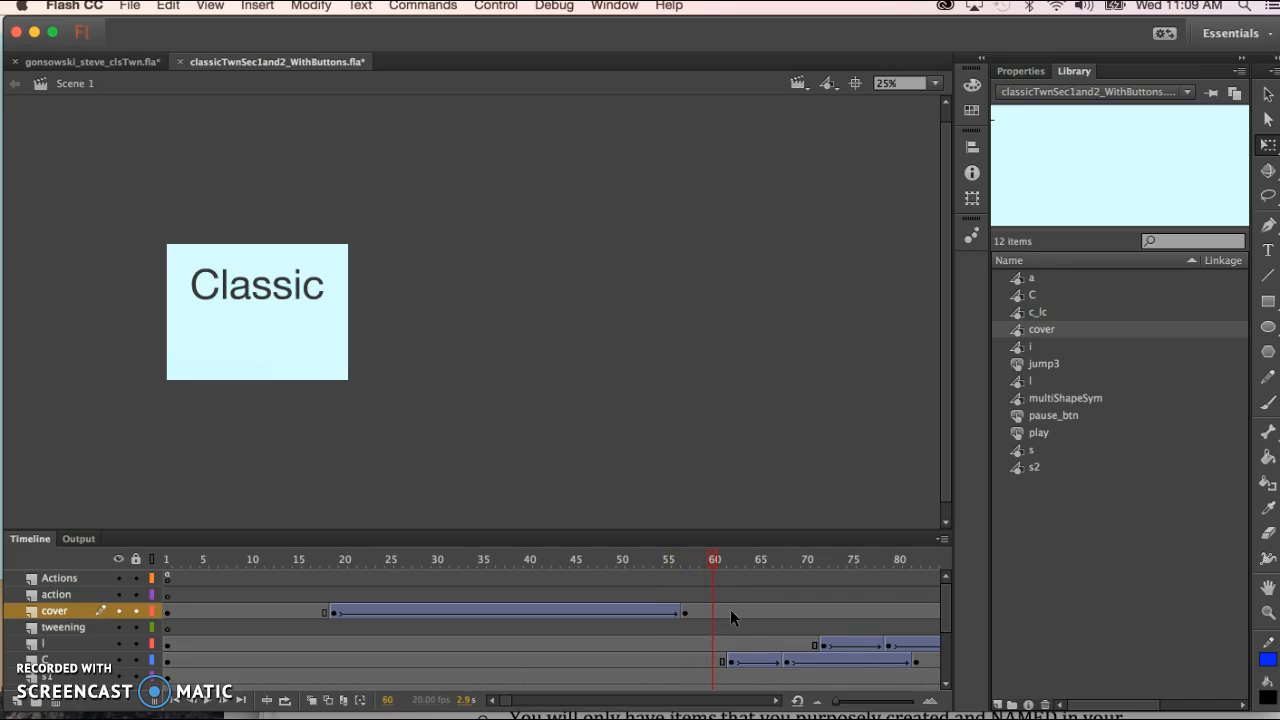
- Examine the C layer's classic tweens on the enlarged stage from frame 60 to its keyframe at frame 68
scroll(730, 605, down, 1)
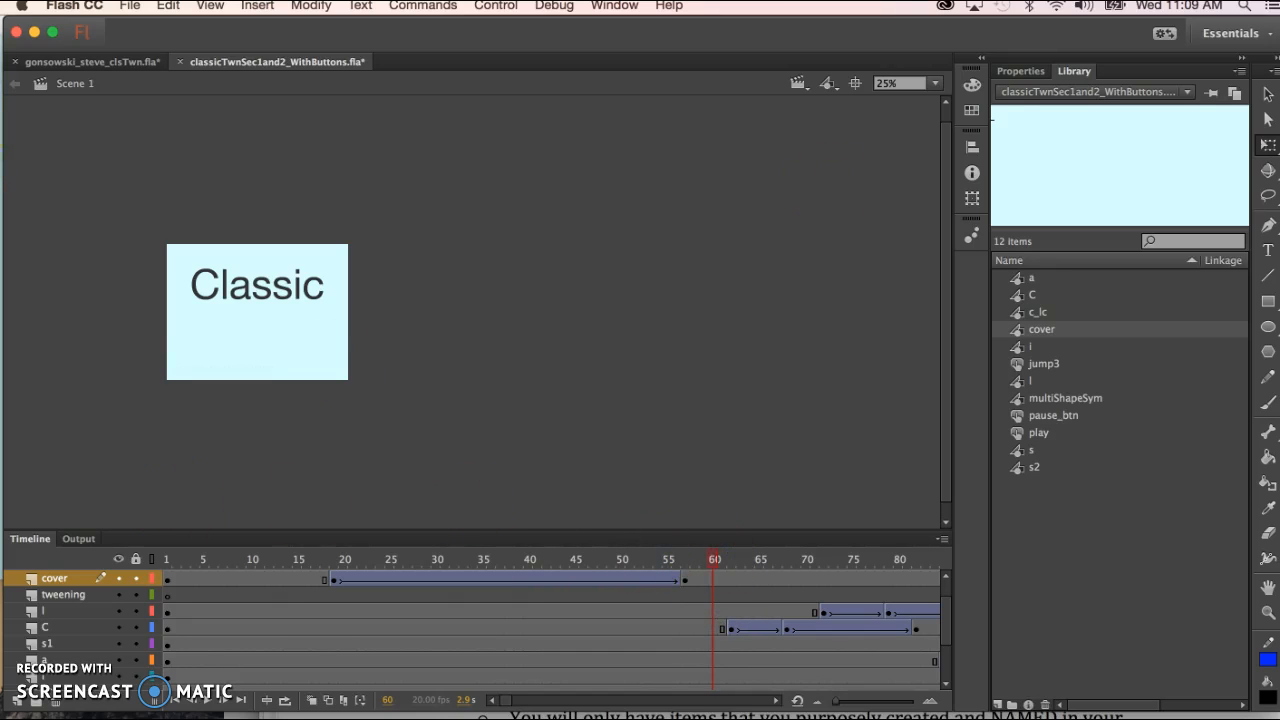
click(1267, 612)
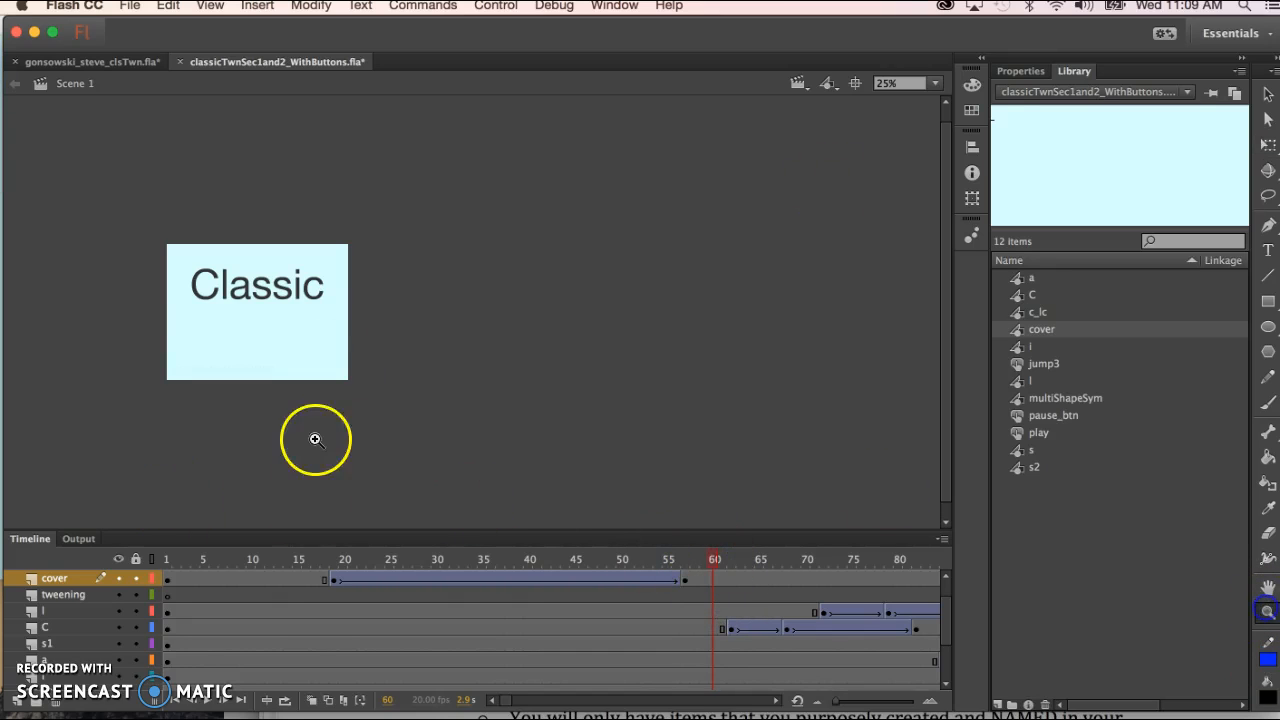
drag(144, 398, 400, 232)
click(715, 560)
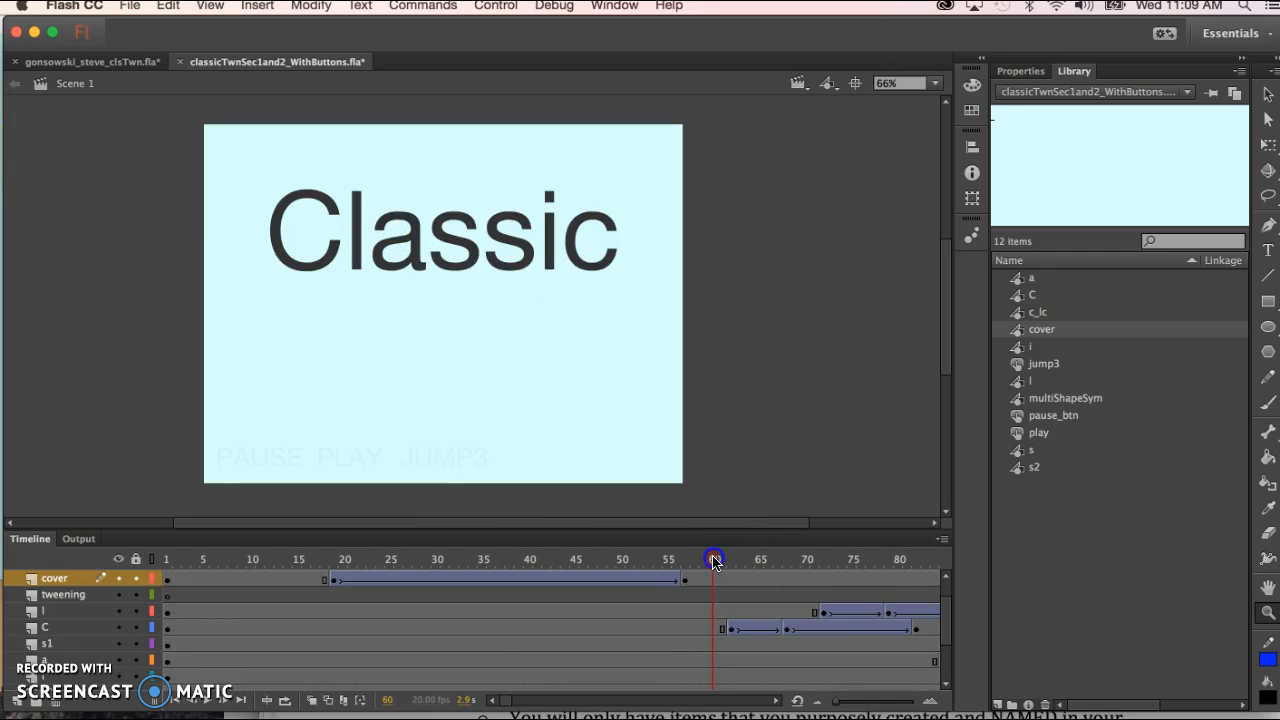
drag(722, 562, 747, 562)
drag(752, 563, 790, 565)
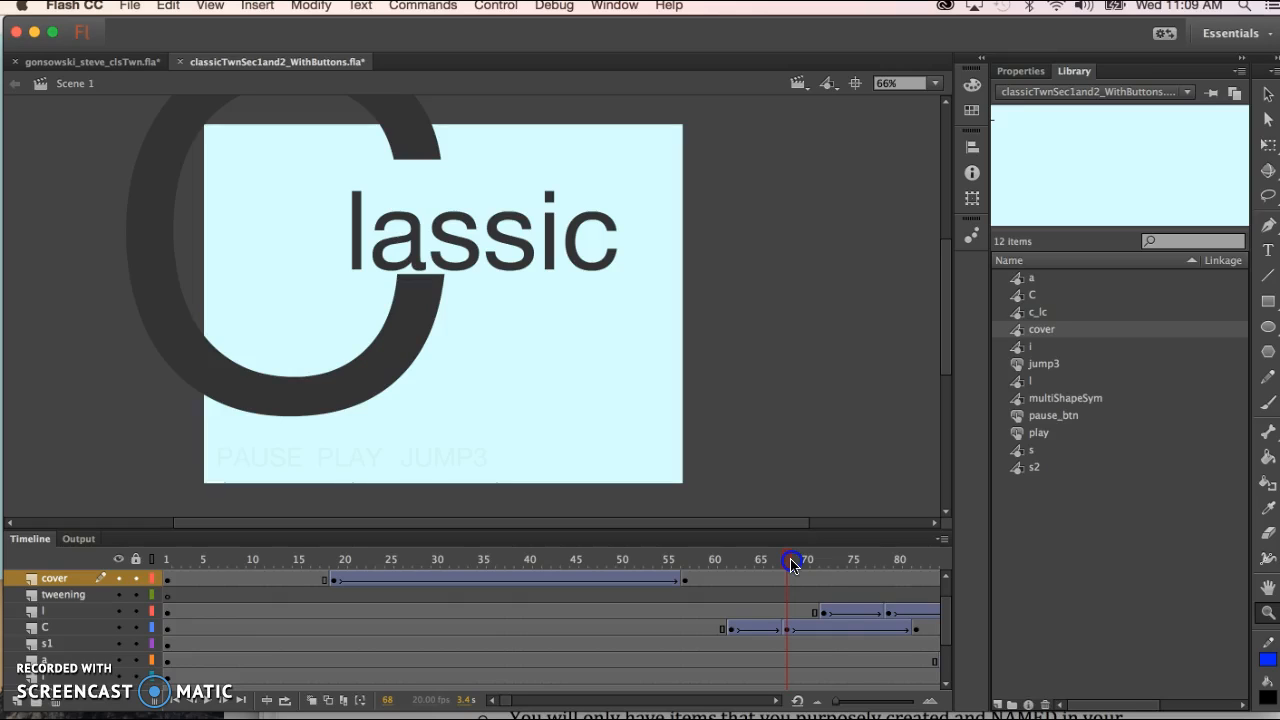
click(789, 628)
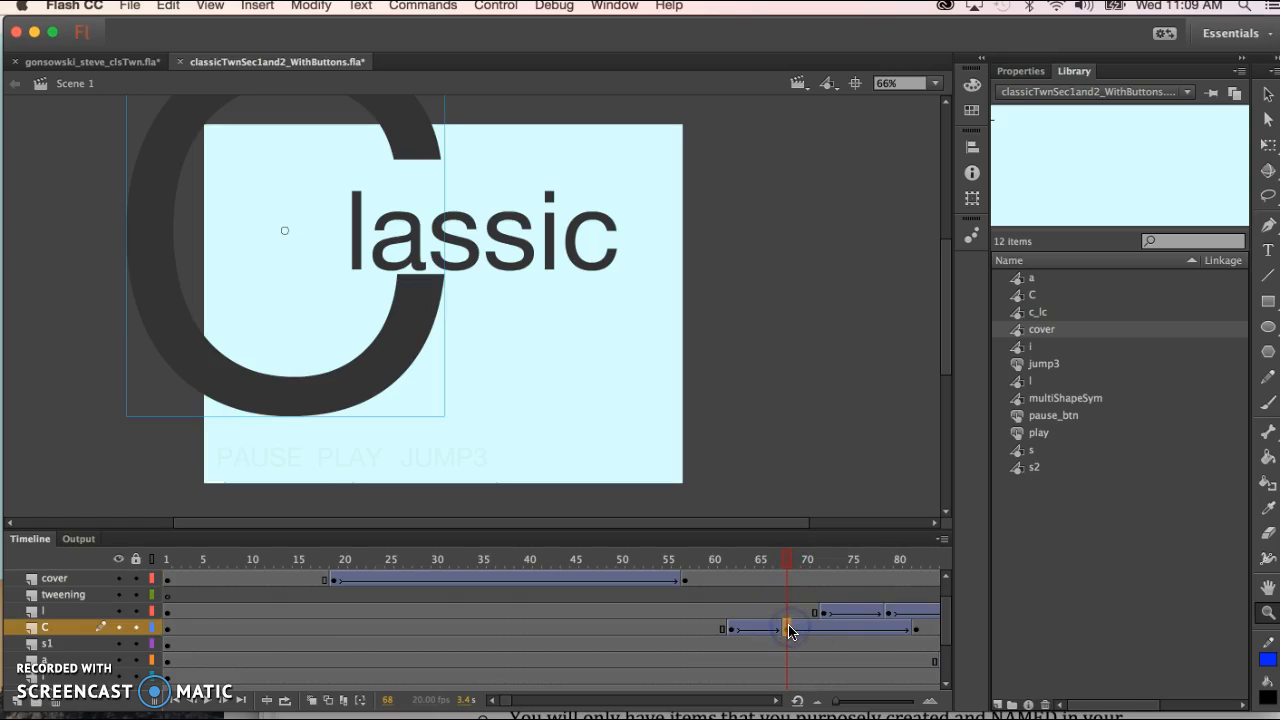
click(736, 629)
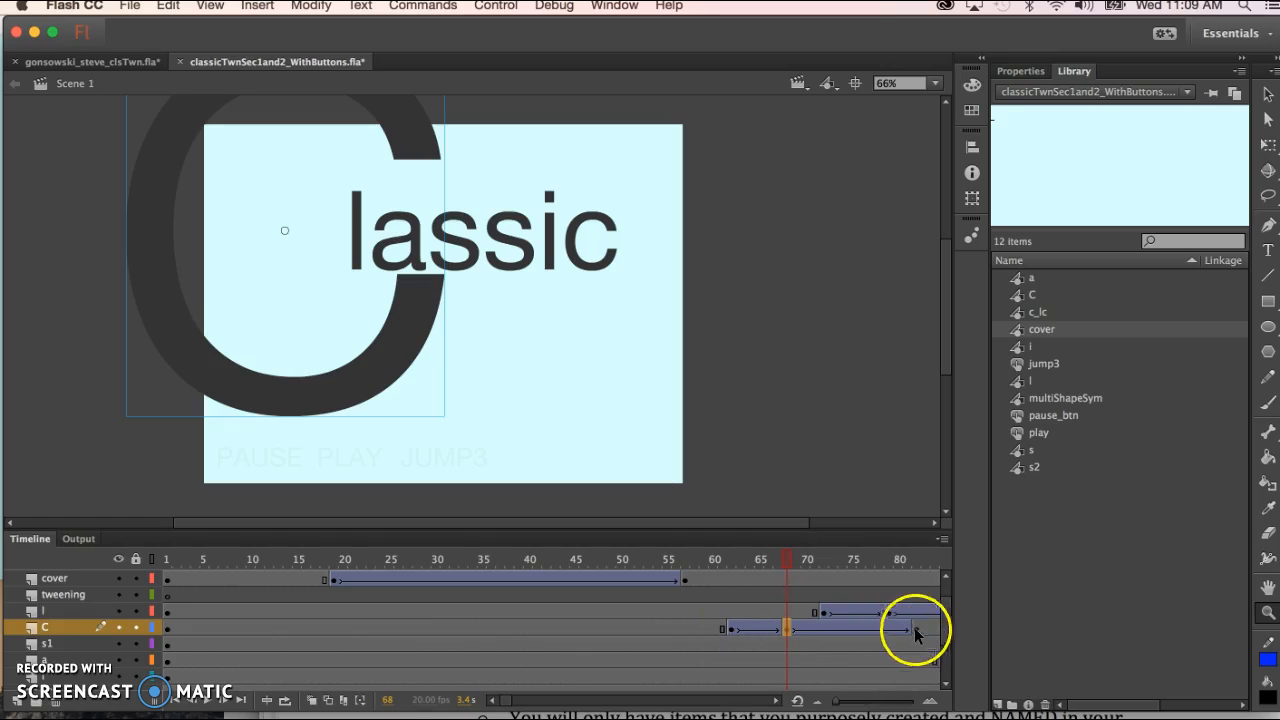
- Scrub through the rest of the C tween and the l layer's classic tweens up to frame 86
drag(795, 558, 842, 586)
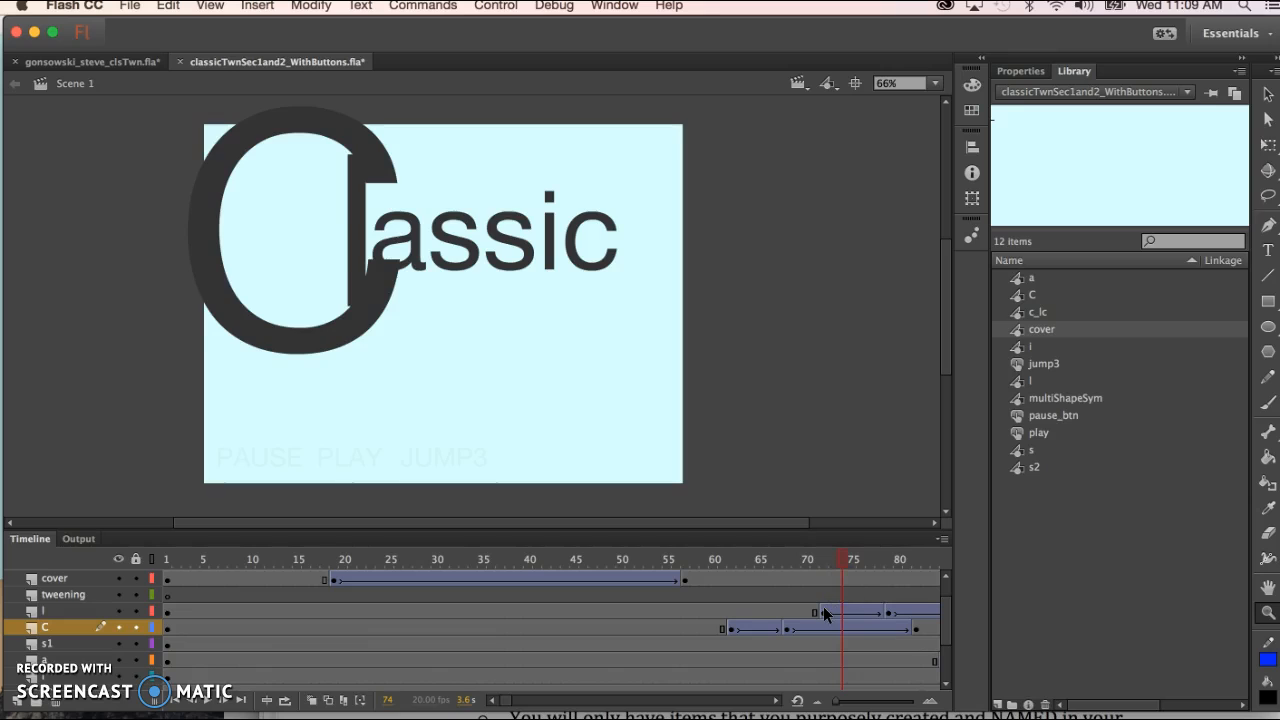
click(824, 613)
drag(822, 560, 898, 568)
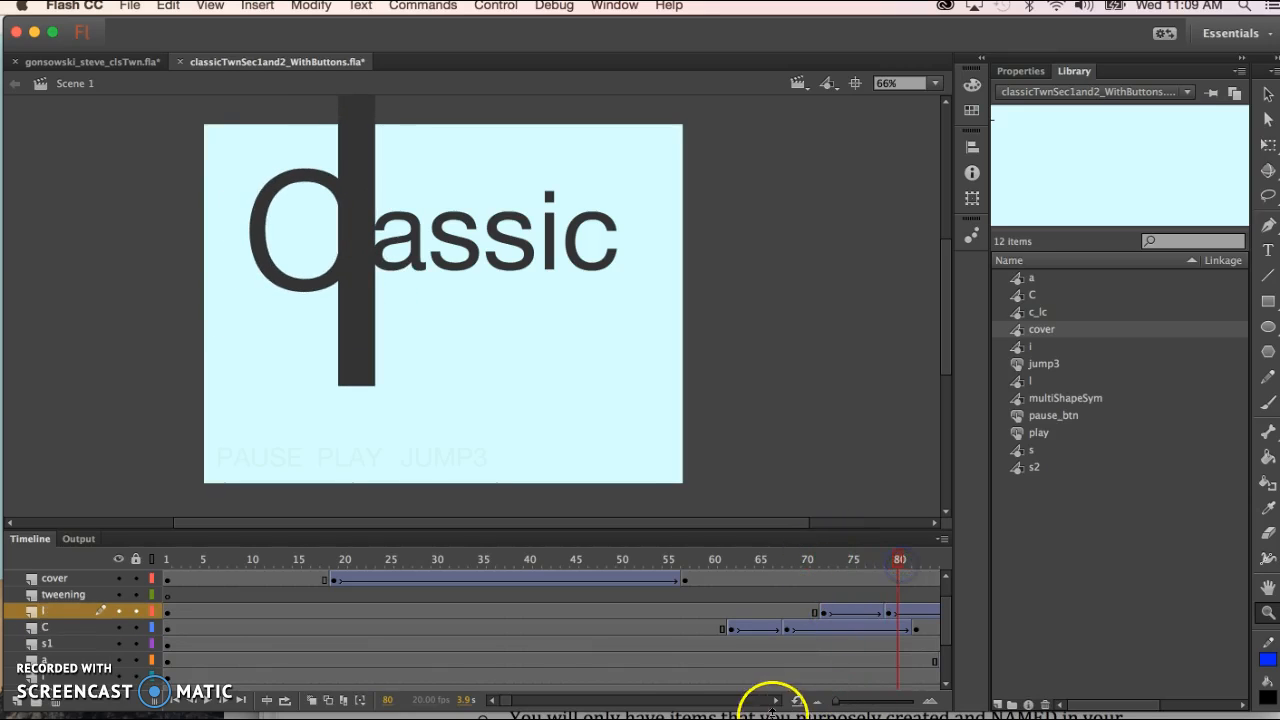
drag(506, 701, 513, 701)
drag(537, 572, 583, 565)
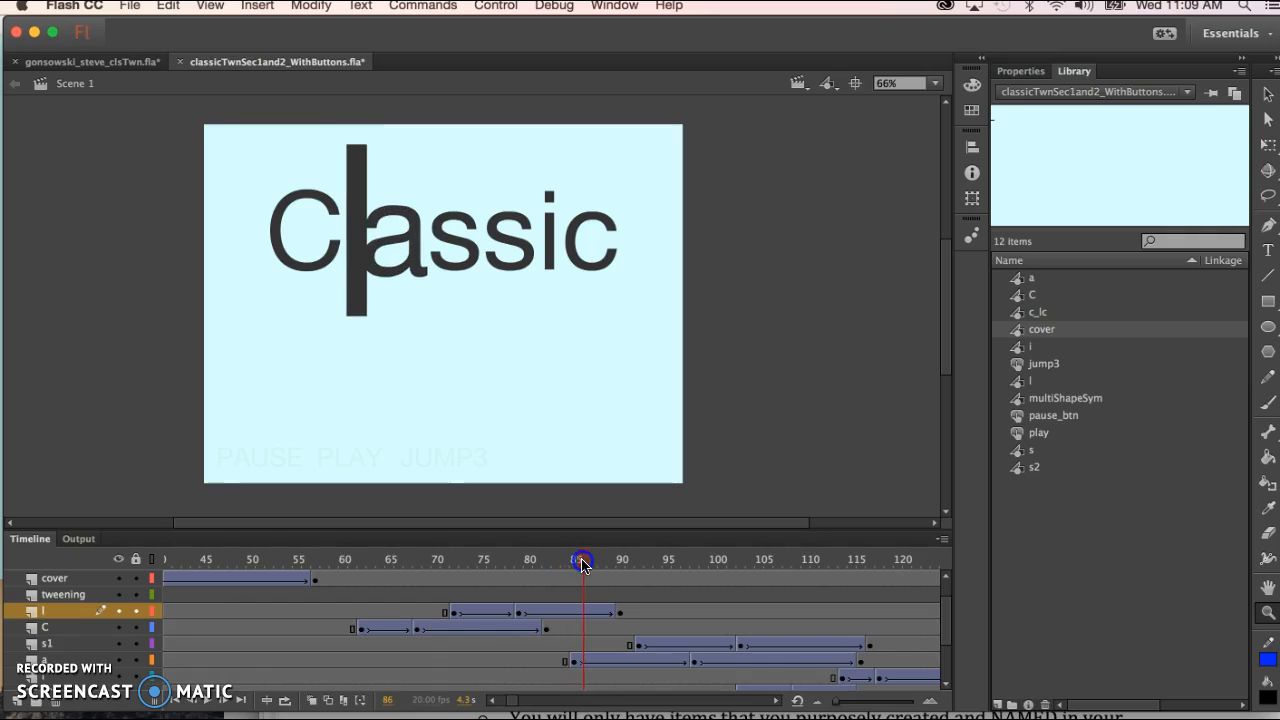
- Examine how the classic tweens on the a, s1, s2 and i layers overlap up to frame 120
click(575, 661)
drag(592, 572, 638, 572)
click(639, 644)
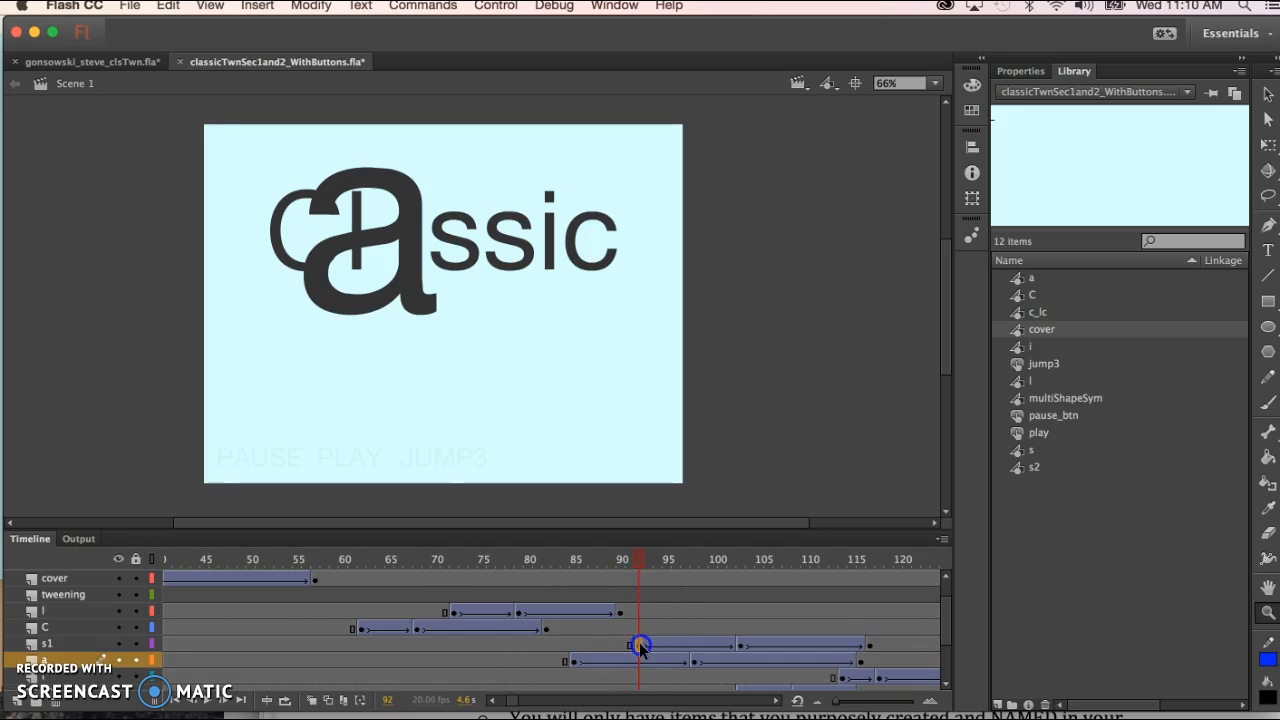
drag(640, 558, 768, 563)
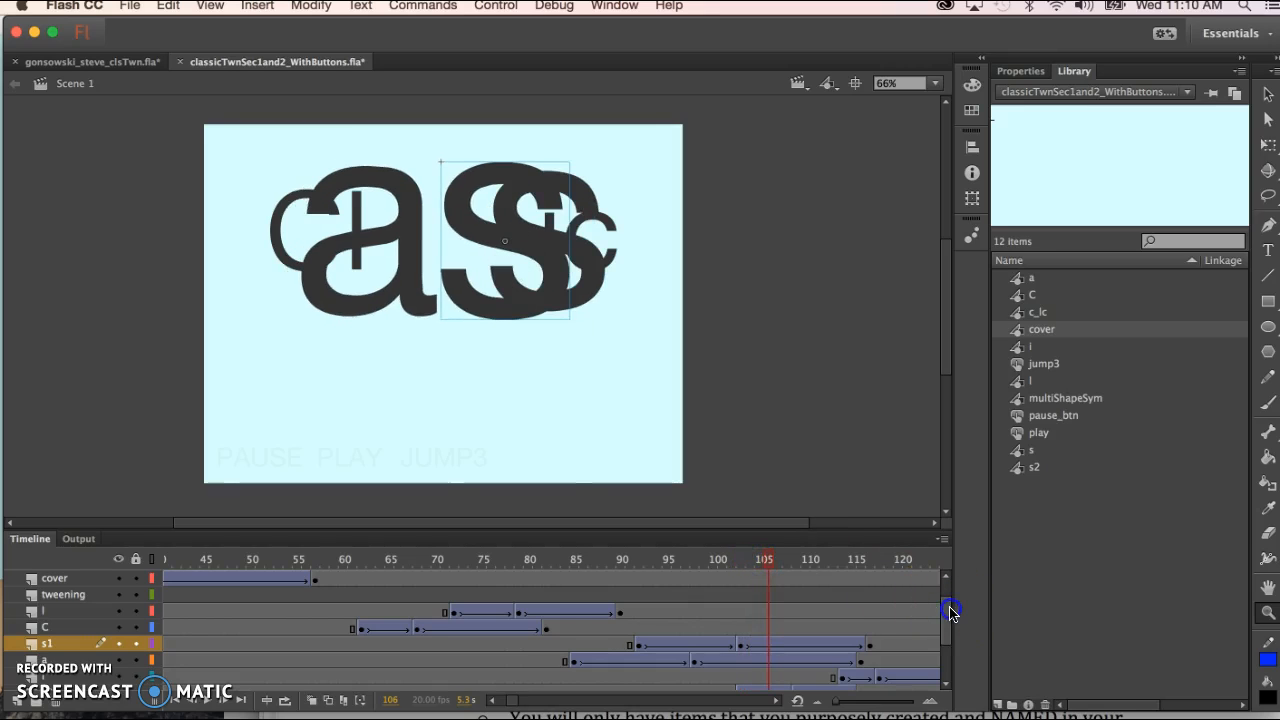
scroll(950, 612, down, 2)
drag(768, 558, 861, 559)
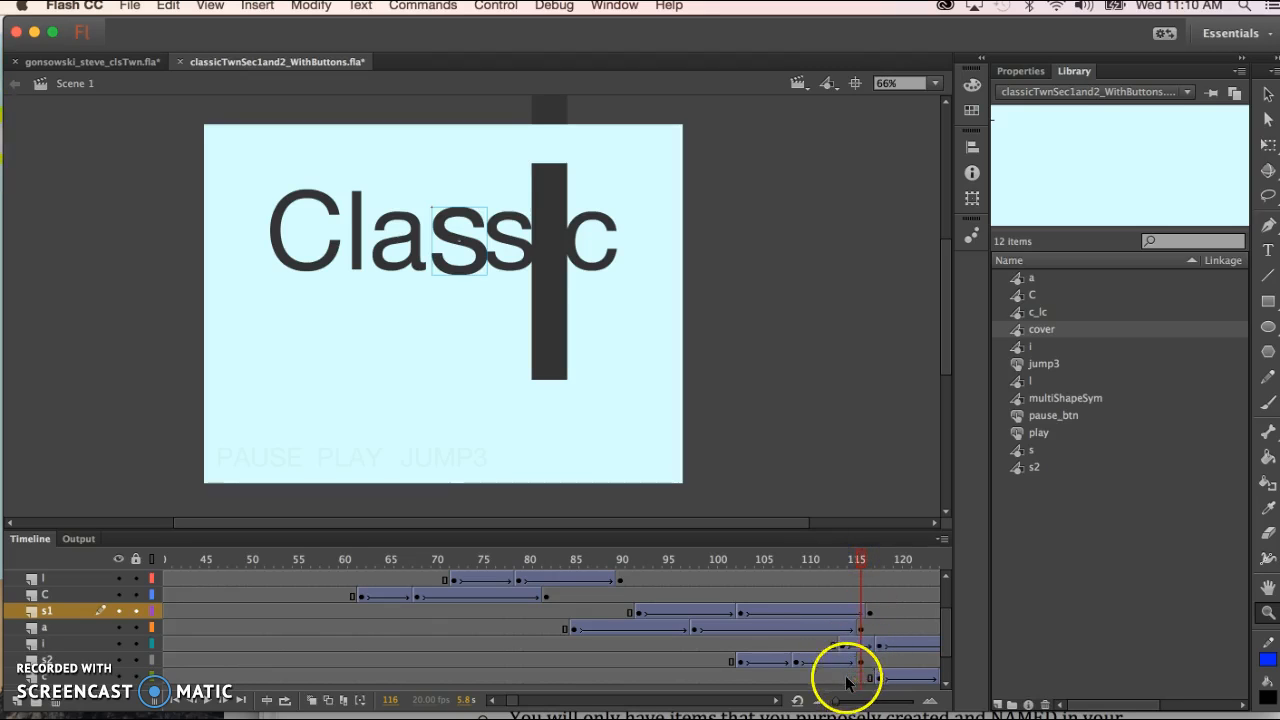
click(864, 559)
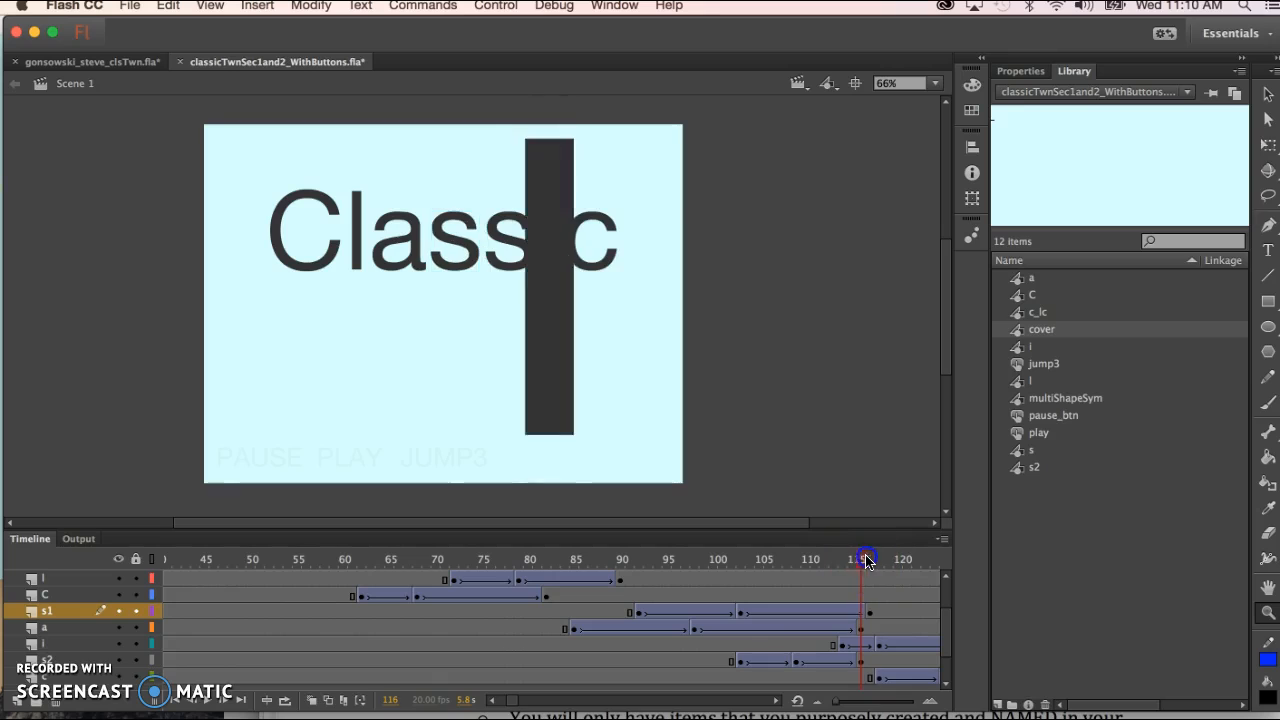
drag(866, 561, 898, 561)
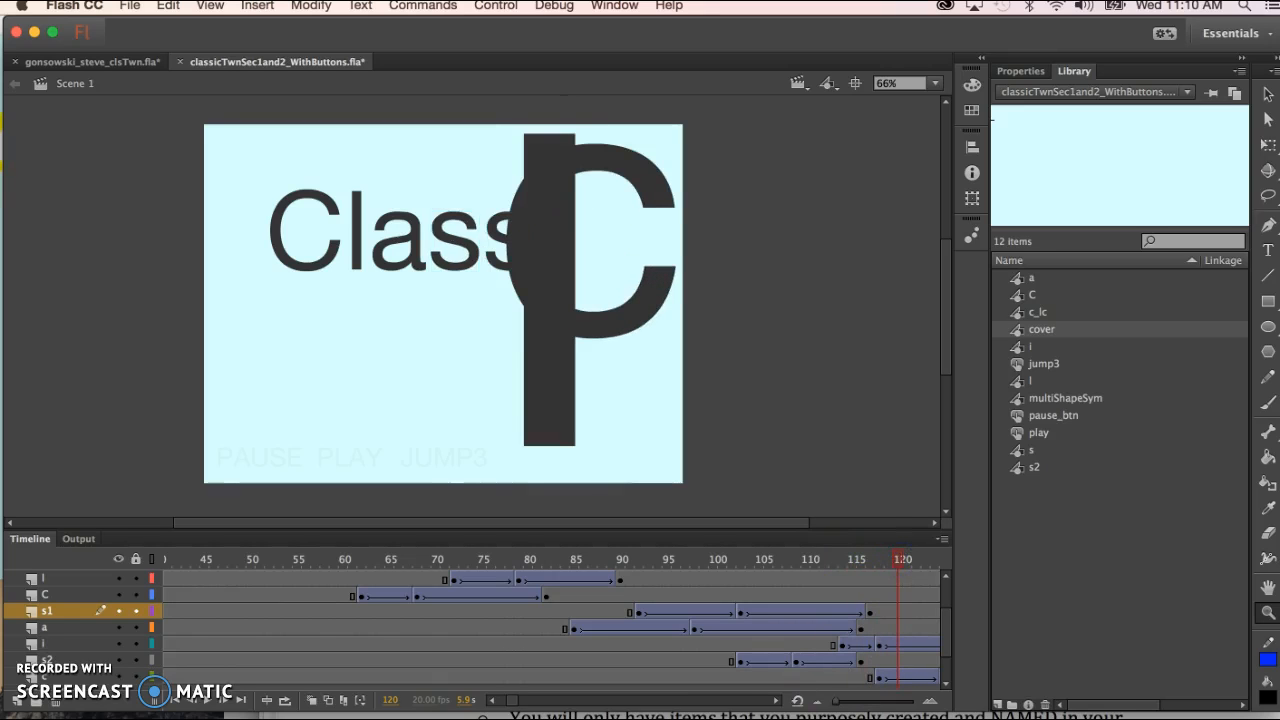
- Examine the final c layer's classic tweens and their rotation setting, and scrub on to the word "Tweening" at frame 144
click(777, 701)
click(777, 701)
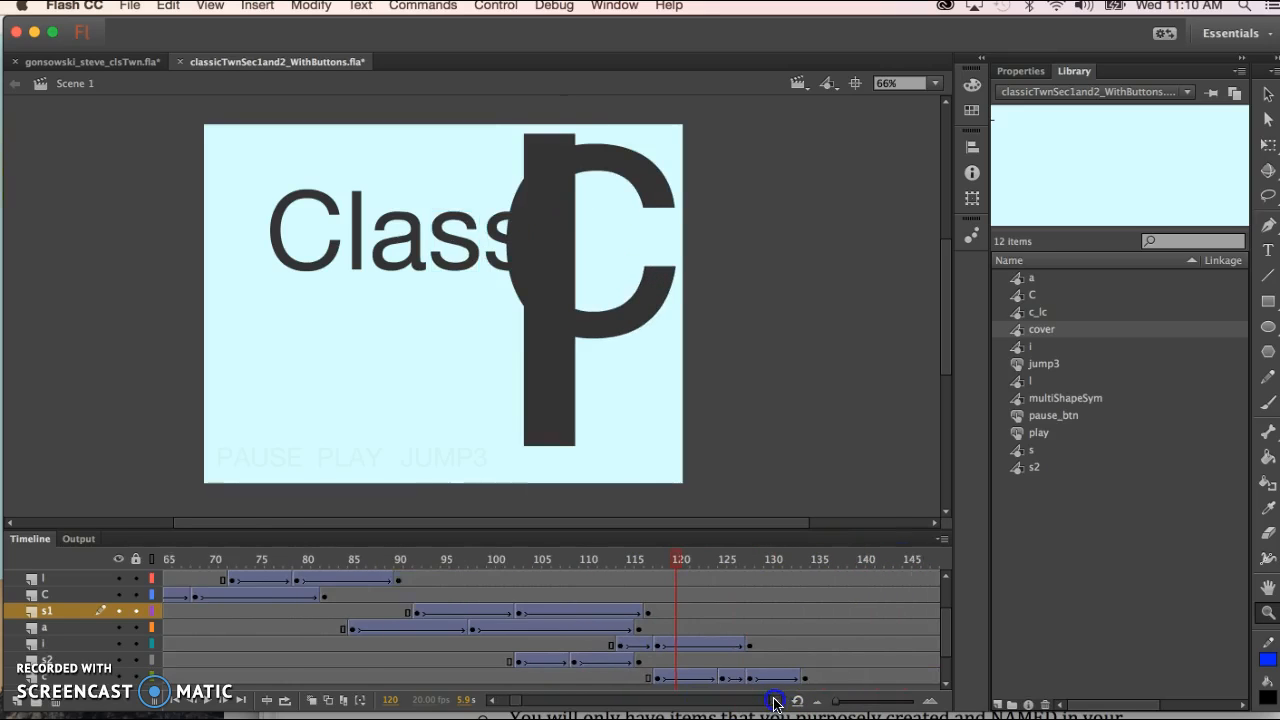
click(602, 563)
drag(601, 564, 706, 557)
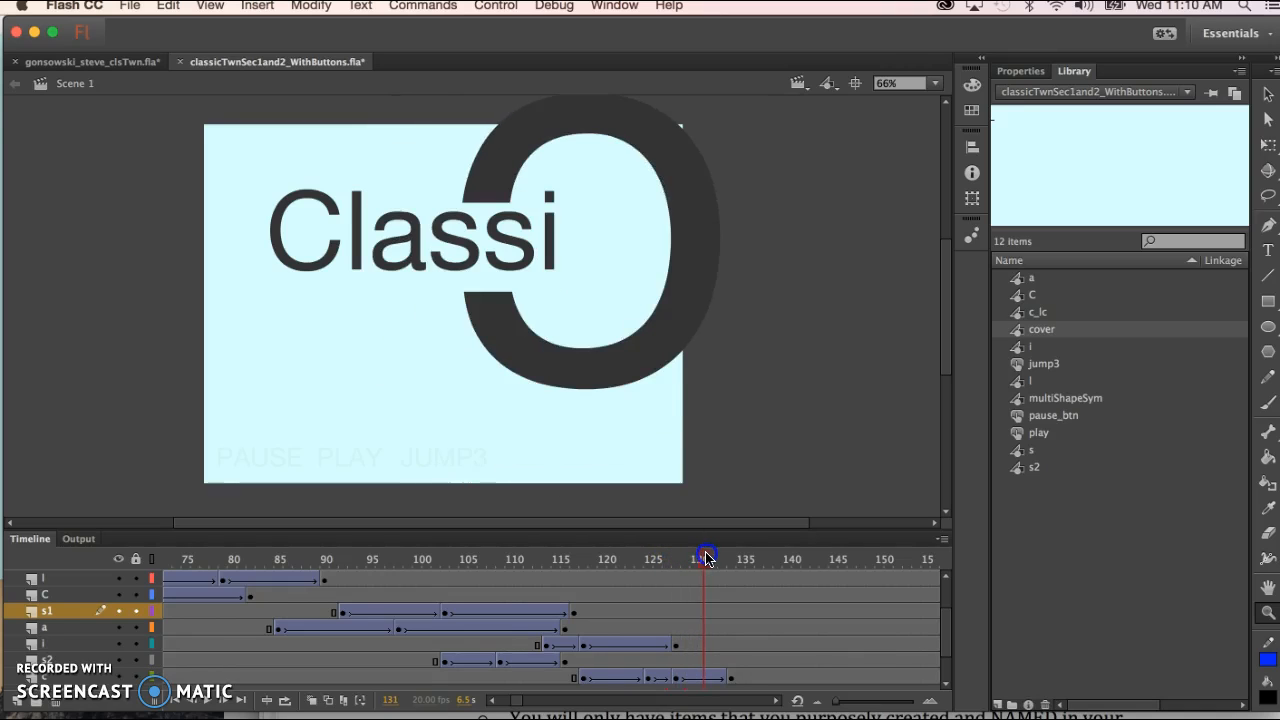
click(694, 678)
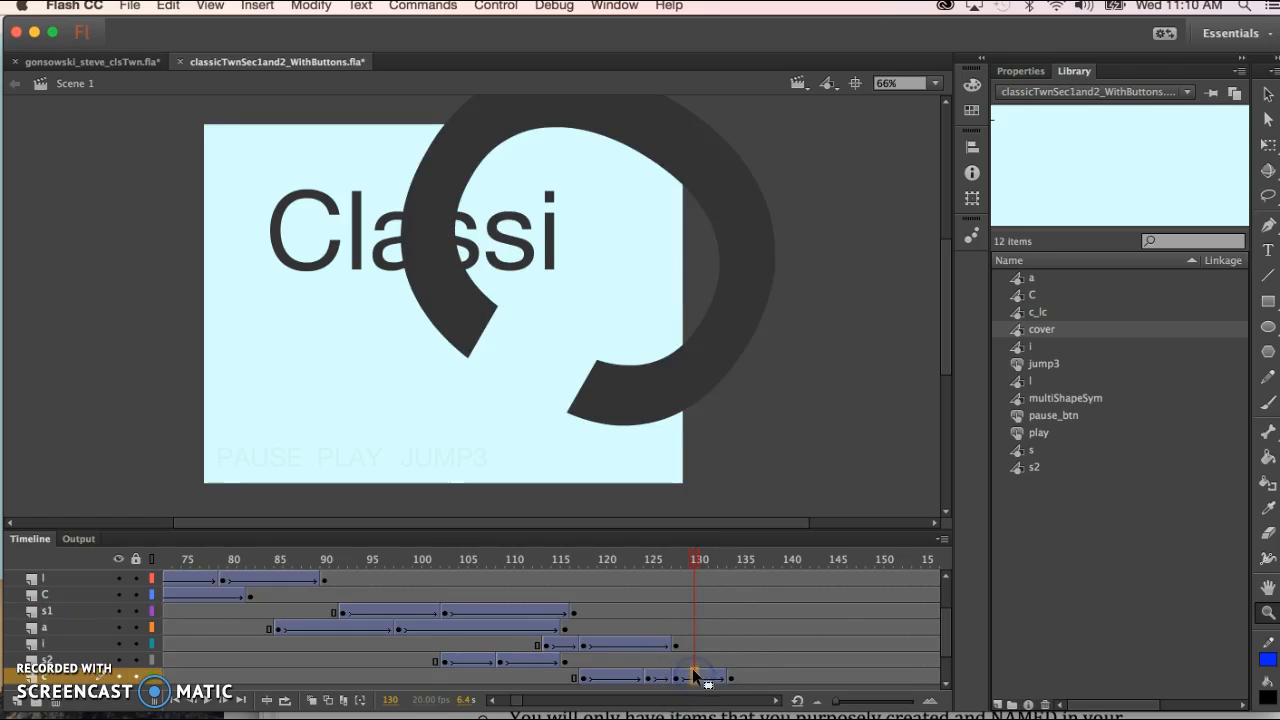
click(1026, 71)
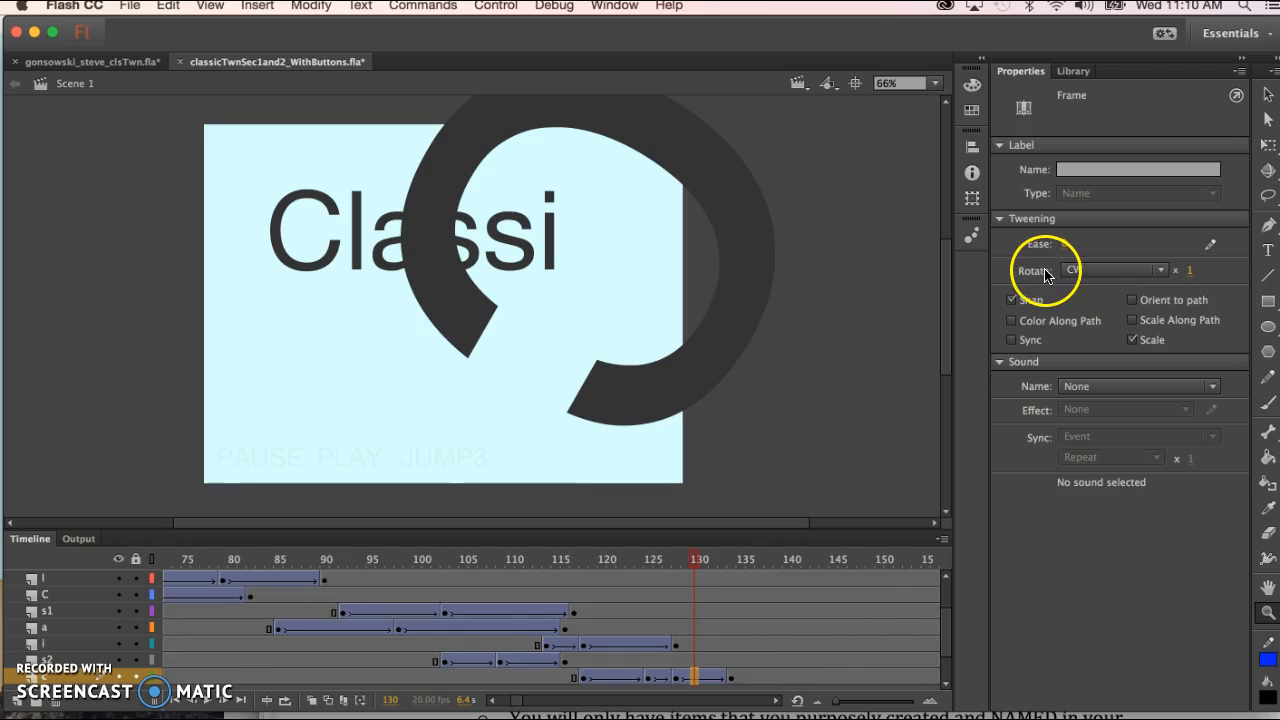
click(705, 557)
drag(705, 557, 824, 560)
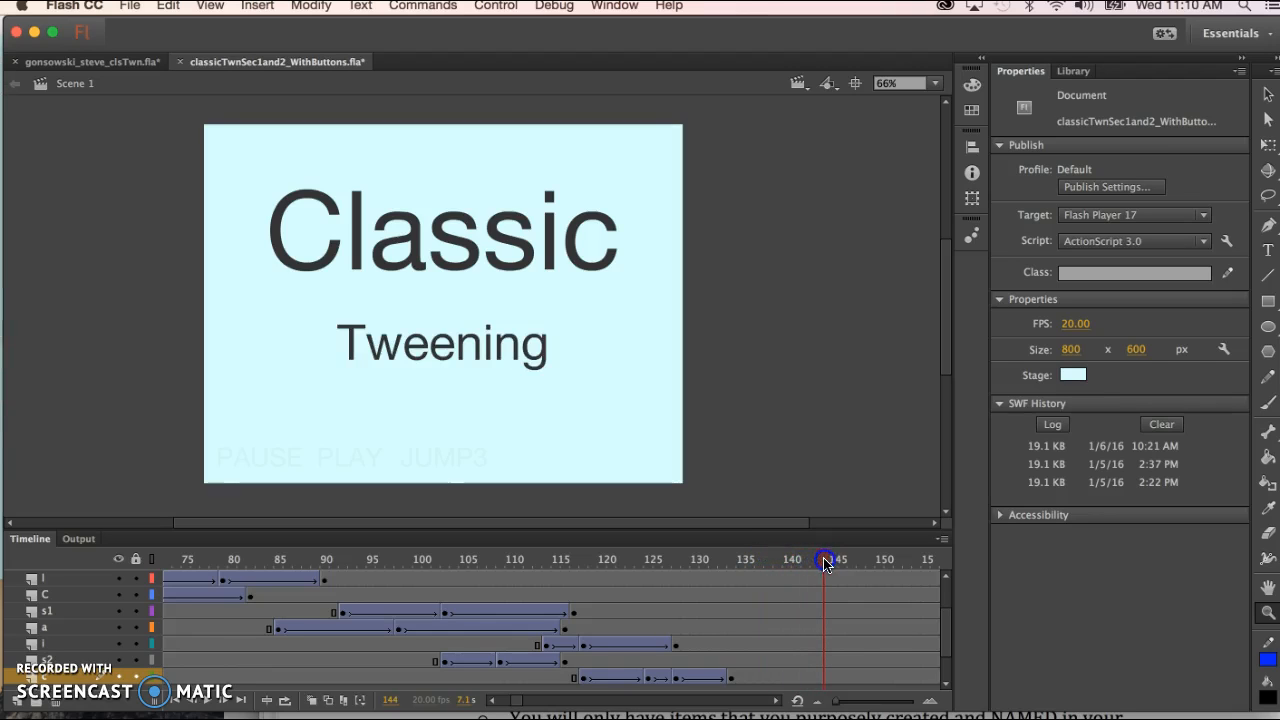
- Examine the cover layer's second classic tween over "Classic" and "Tweening" between frames 162 and 186
drag(946, 641, 947, 649)
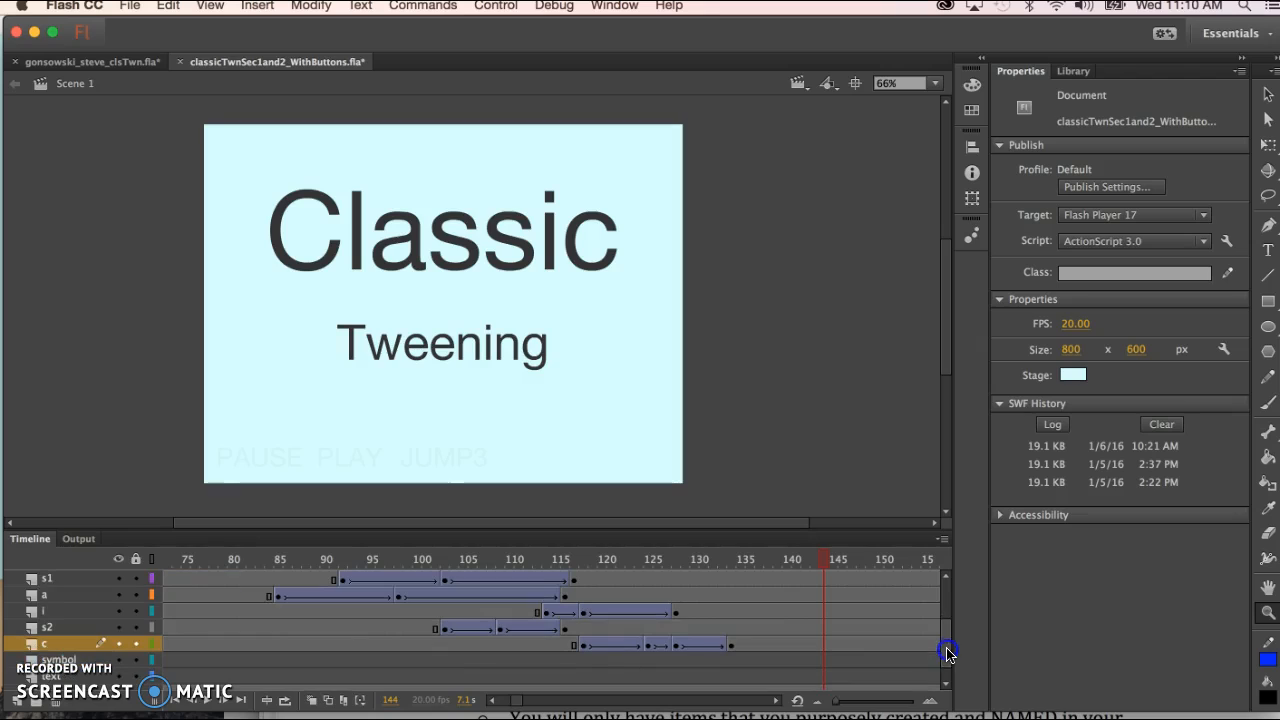
drag(823, 562, 946, 557)
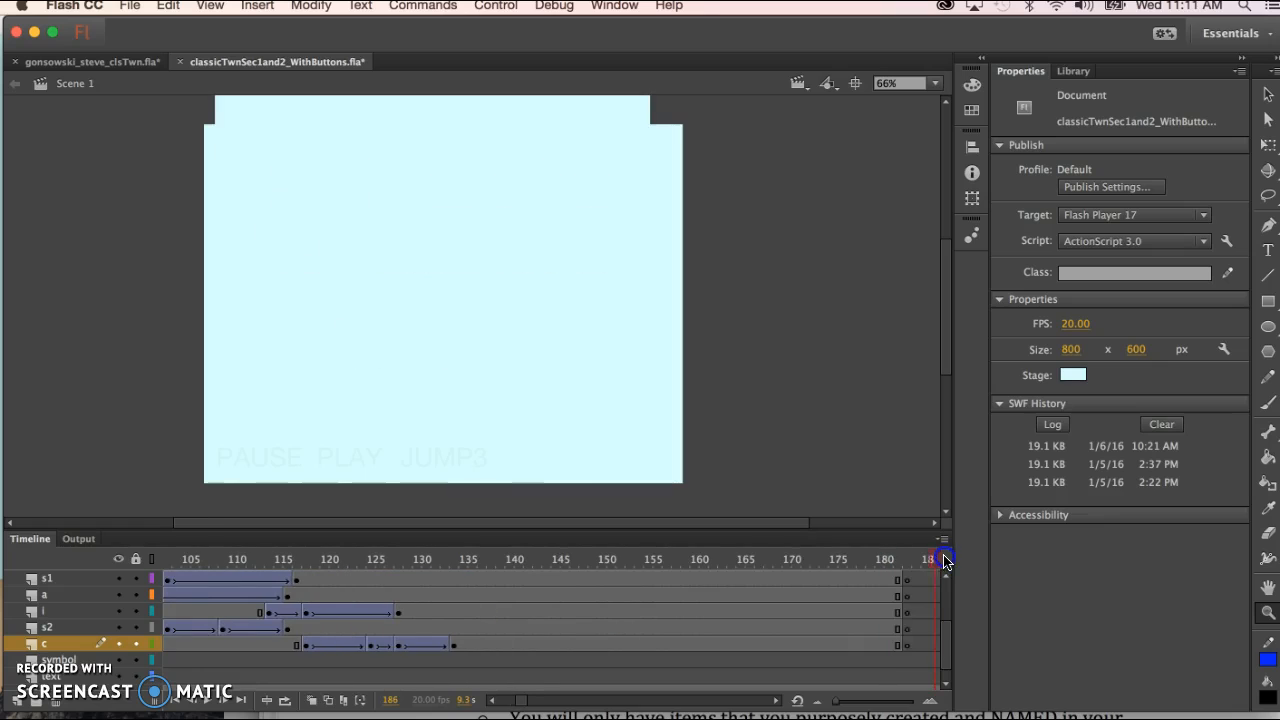
drag(946, 637, 946, 563)
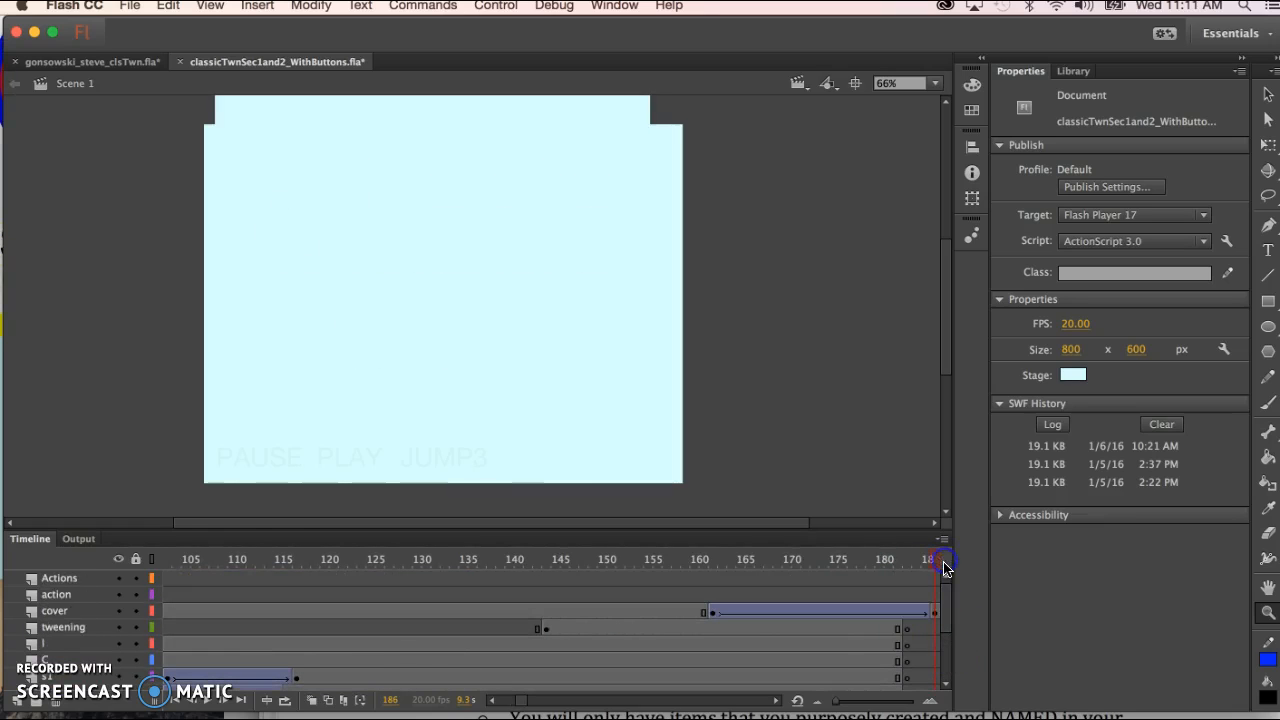
drag(811, 557, 704, 580)
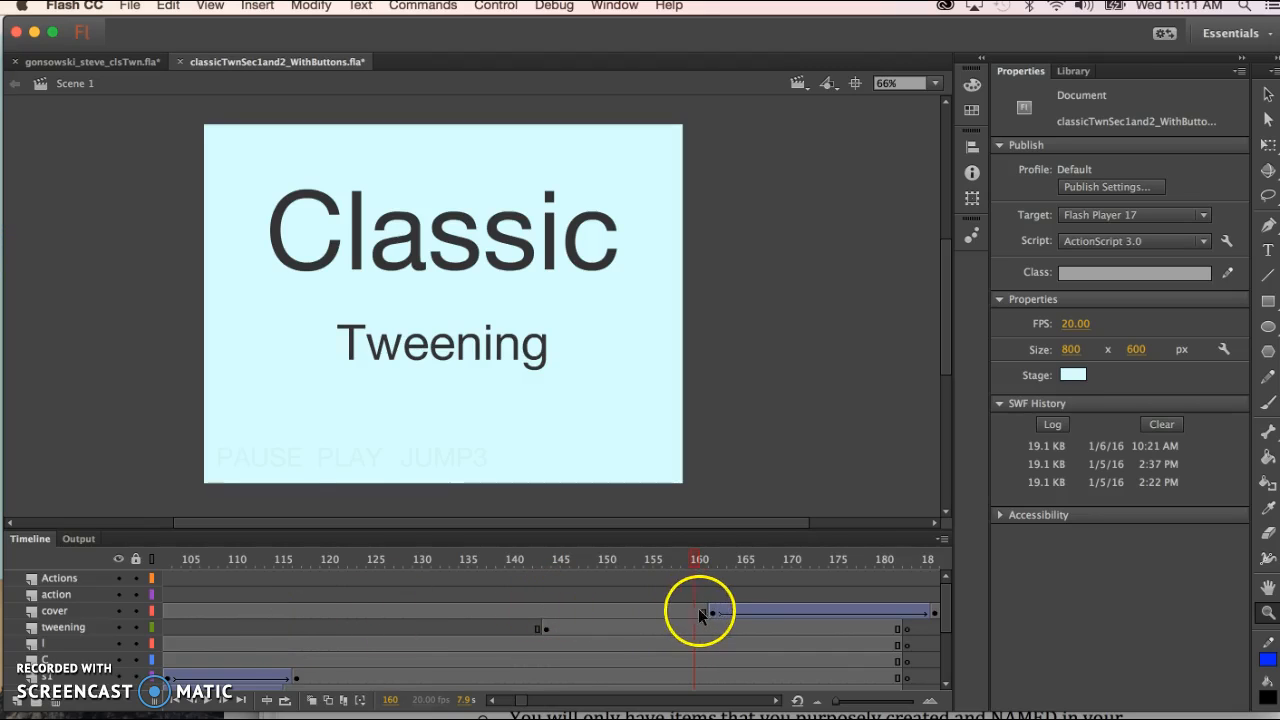
click(711, 613)
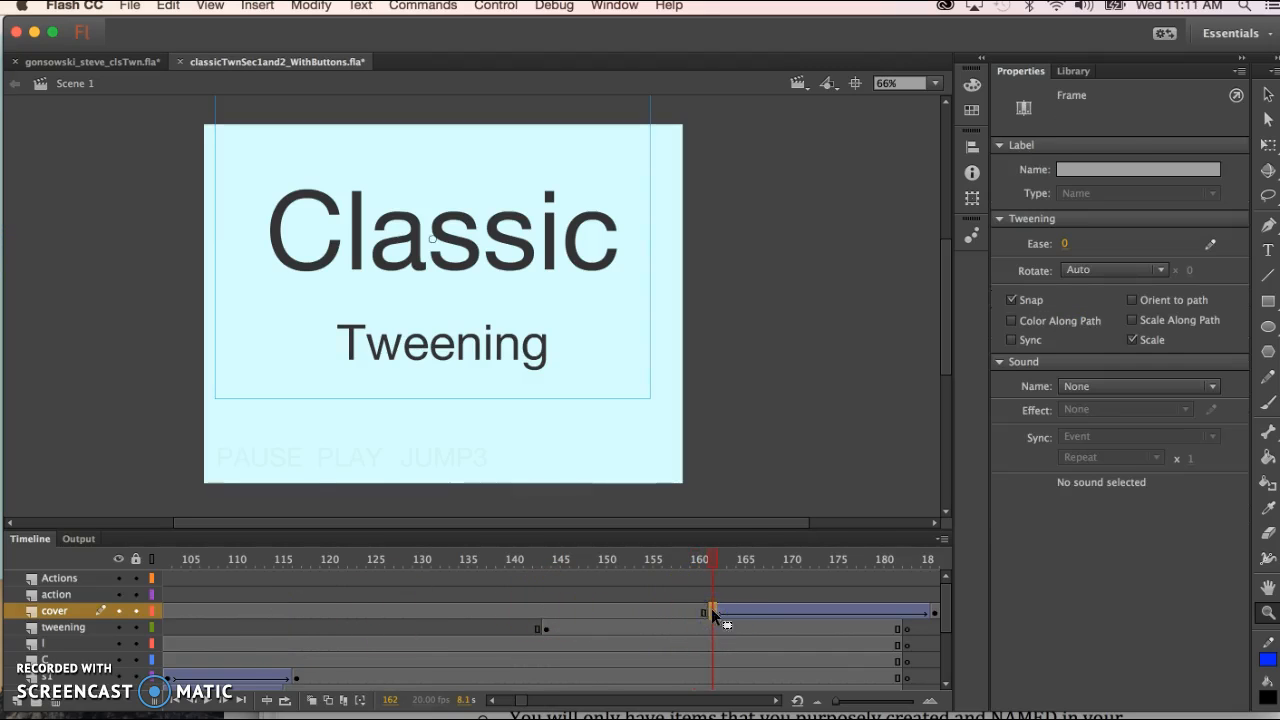
click(607, 333)
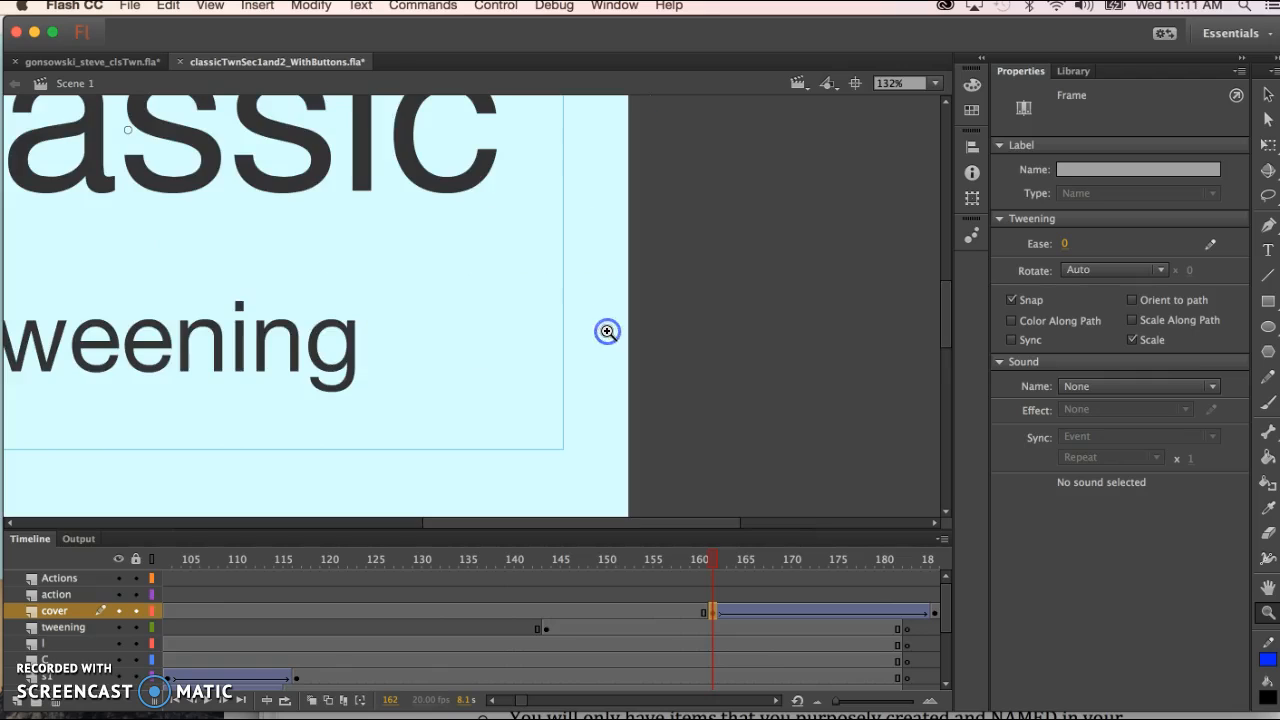
click(1268, 94)
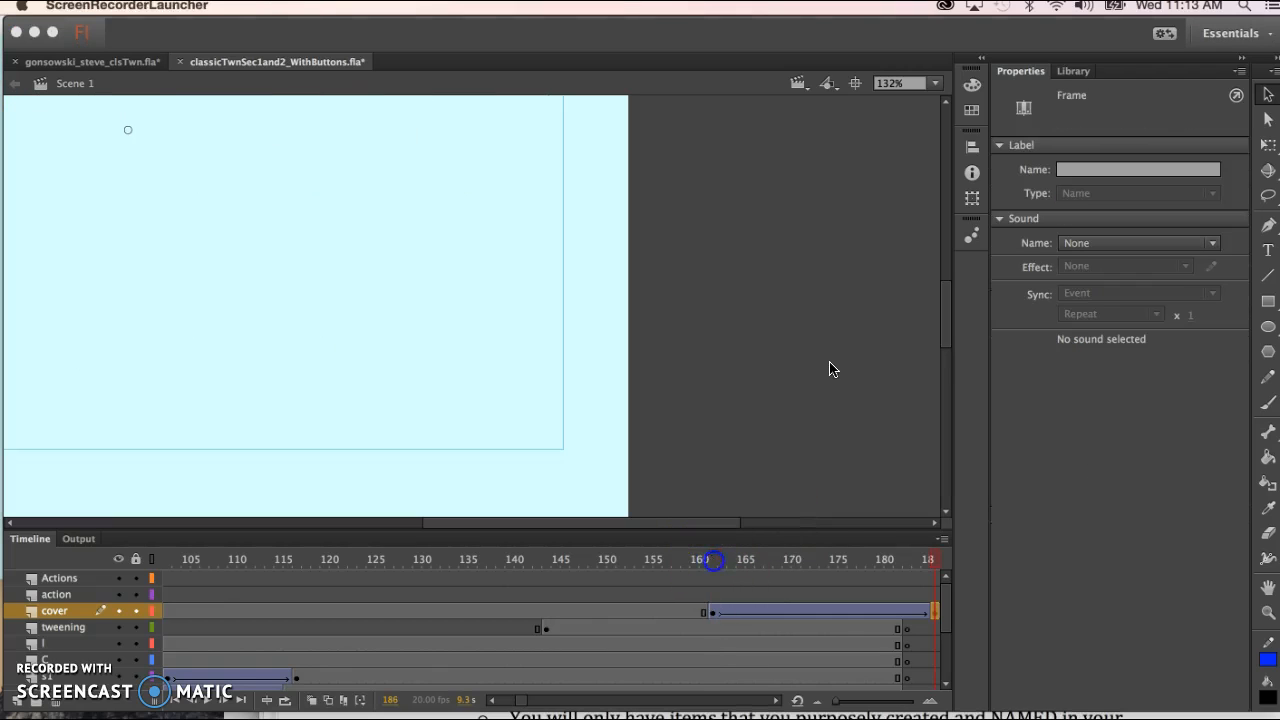
click(784, 392)
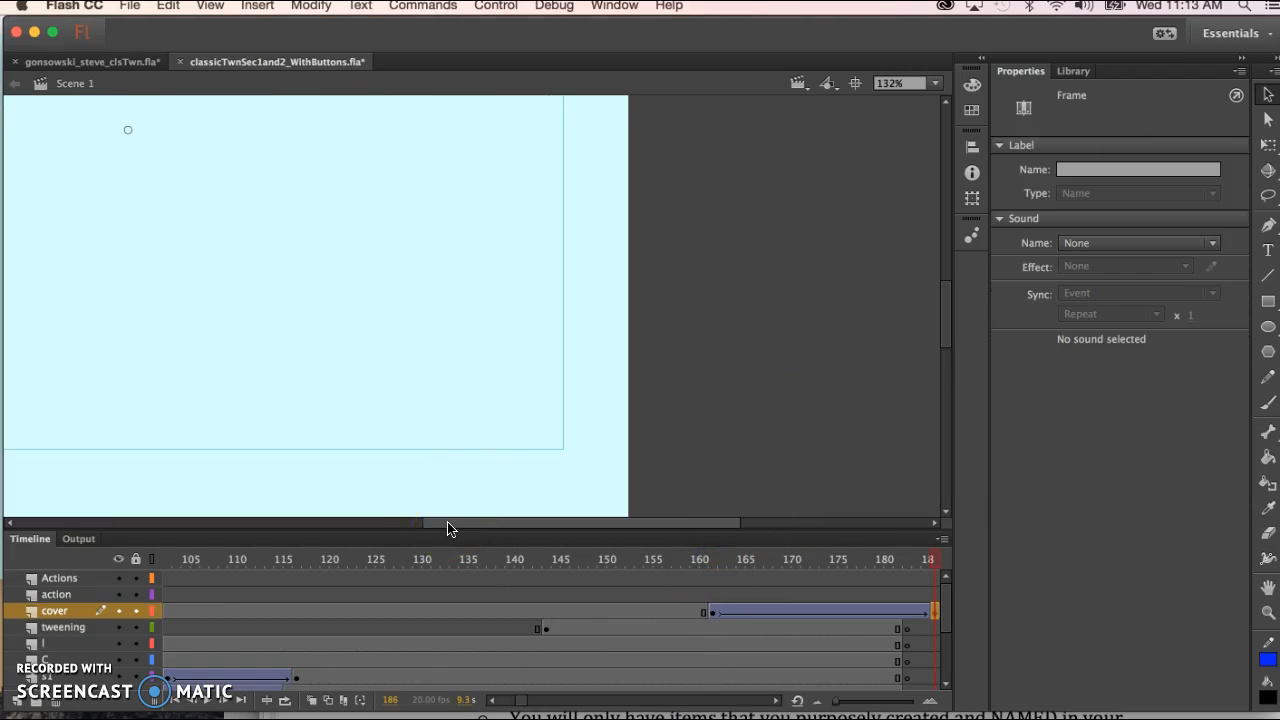
key(super+minus)
key(super+minus)
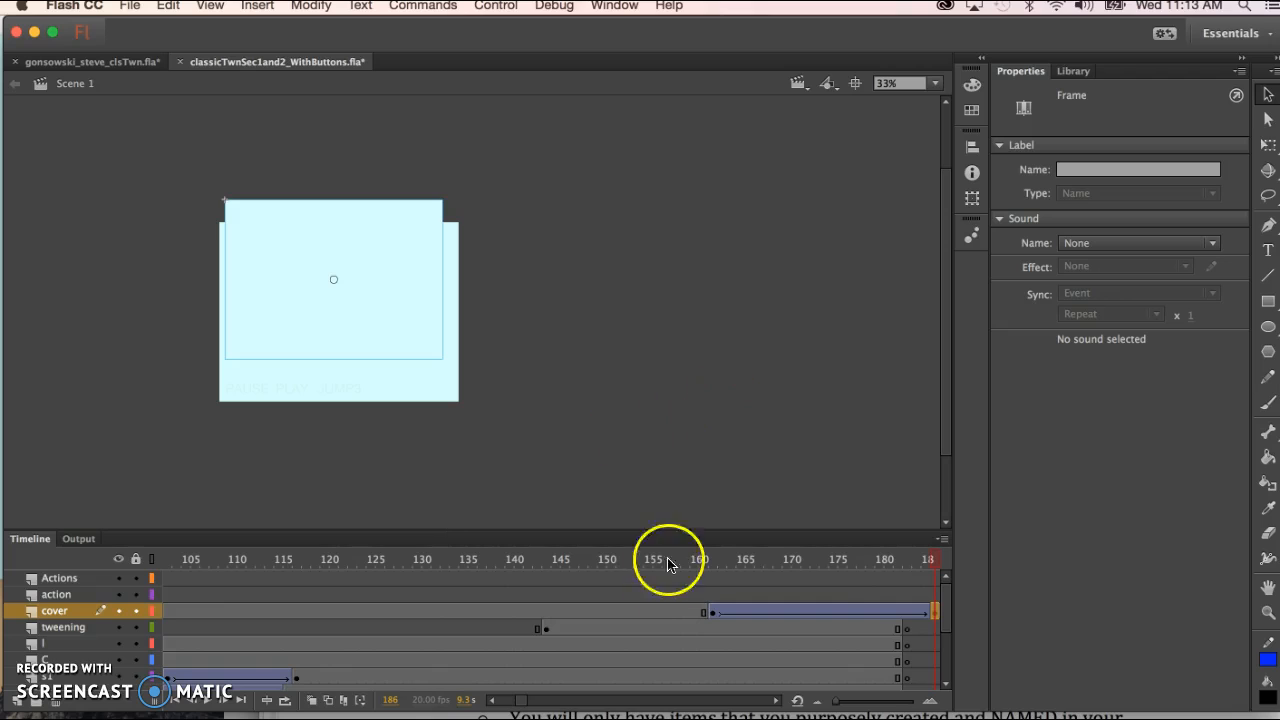
- Scrub past the cover tween to the symbol section at frame 220, and check the frames around 193
drag(930, 557, 786, 587)
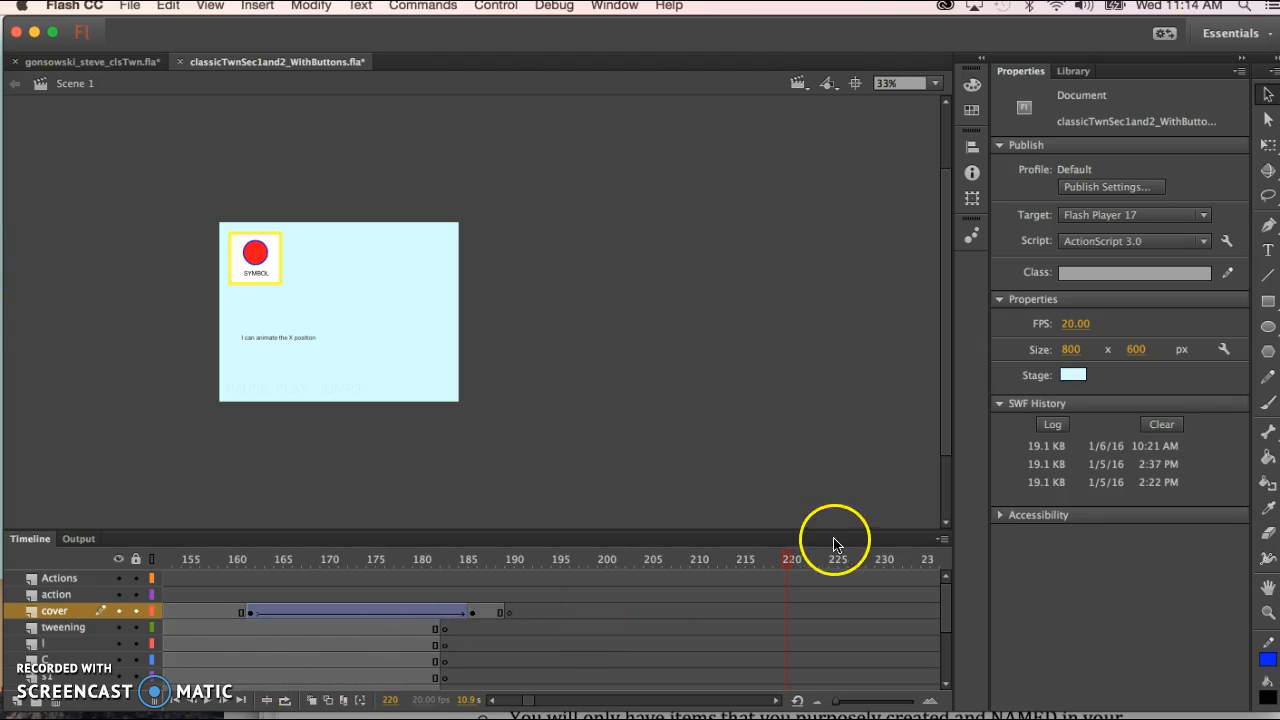
drag(788, 562, 438, 653)
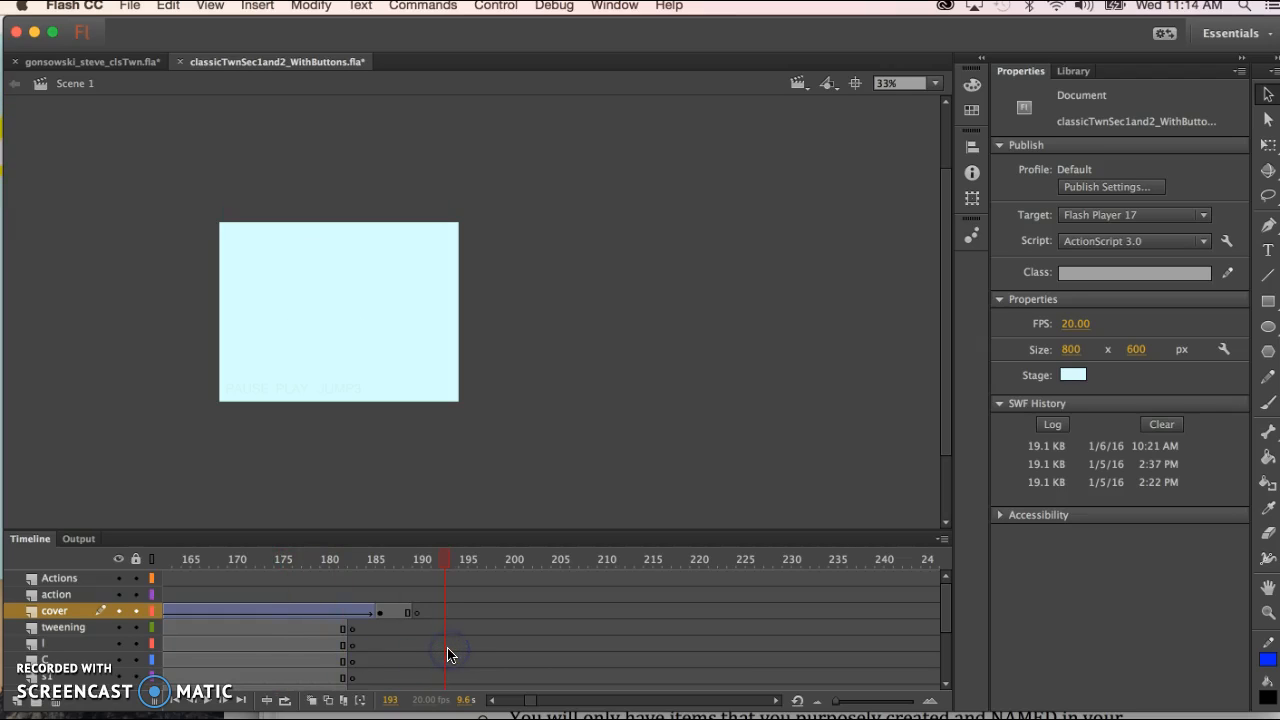
click(448, 557)
drag(448, 560, 705, 562)
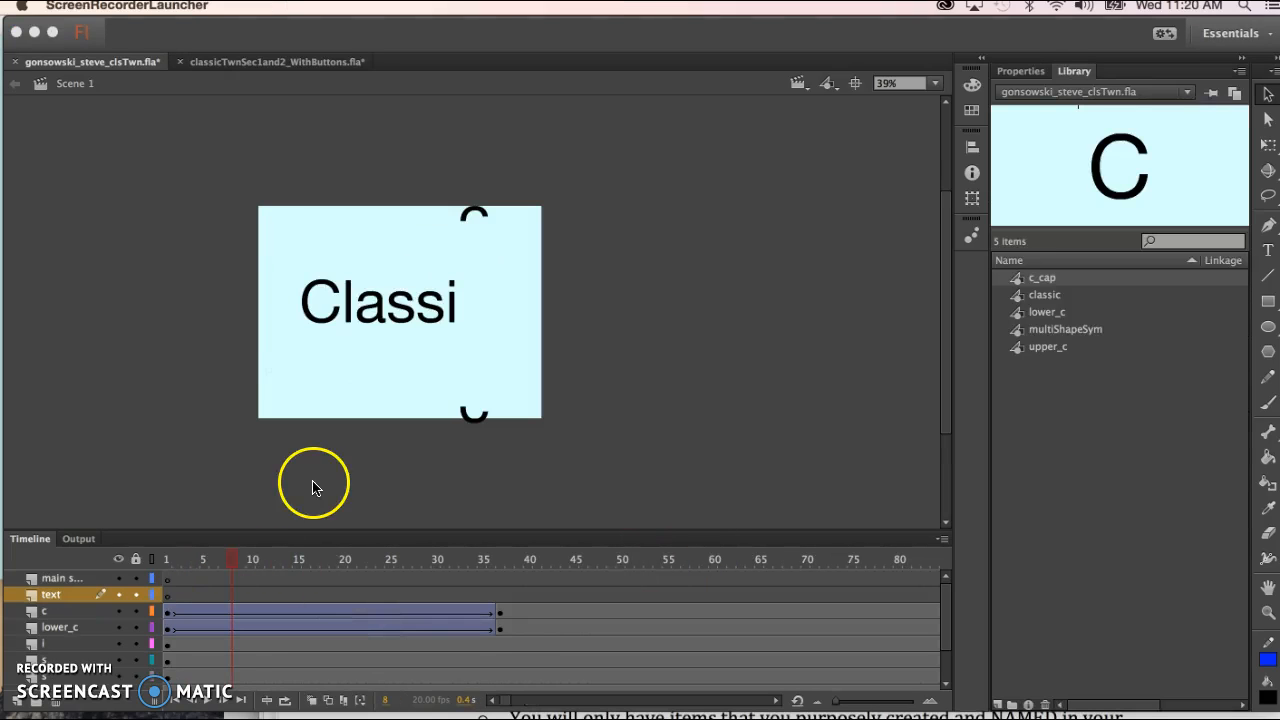
- Examine the main symbol and text layers' keyframes at frame 239, return to frame 1, and select the text layer
click(540, 561)
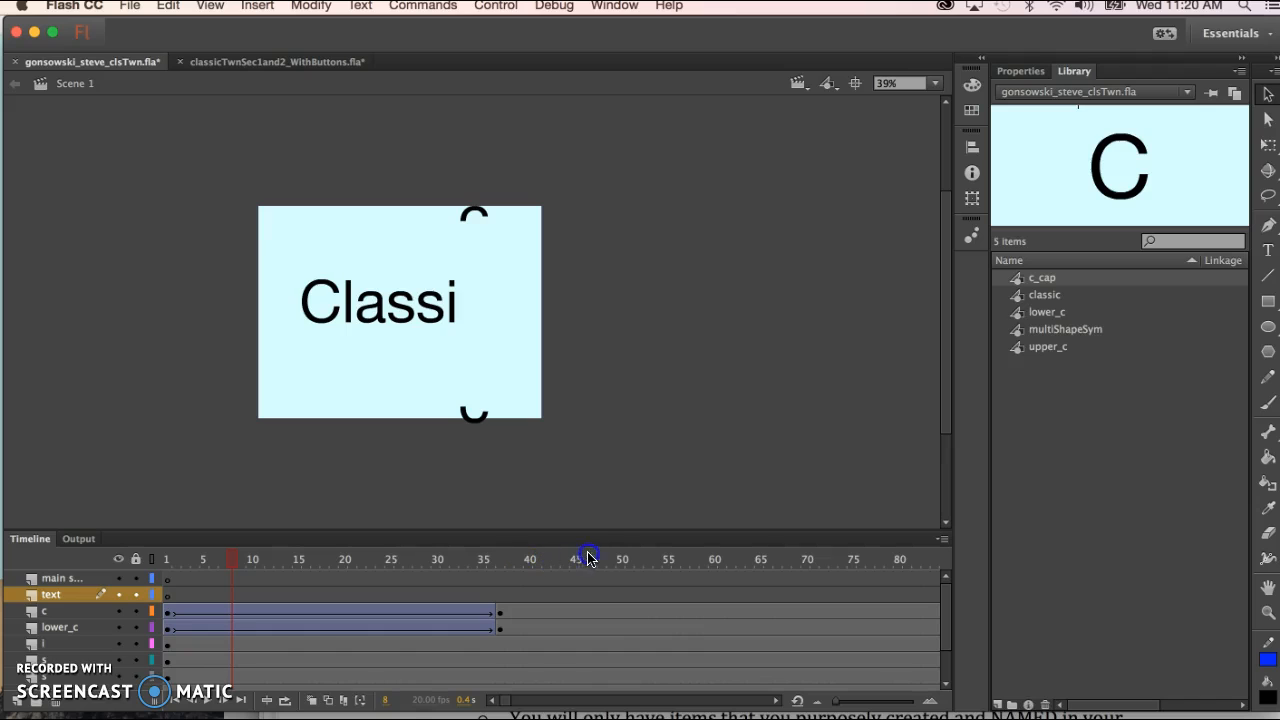
click(630, 560)
drag(630, 563, 795, 565)
click(795, 593)
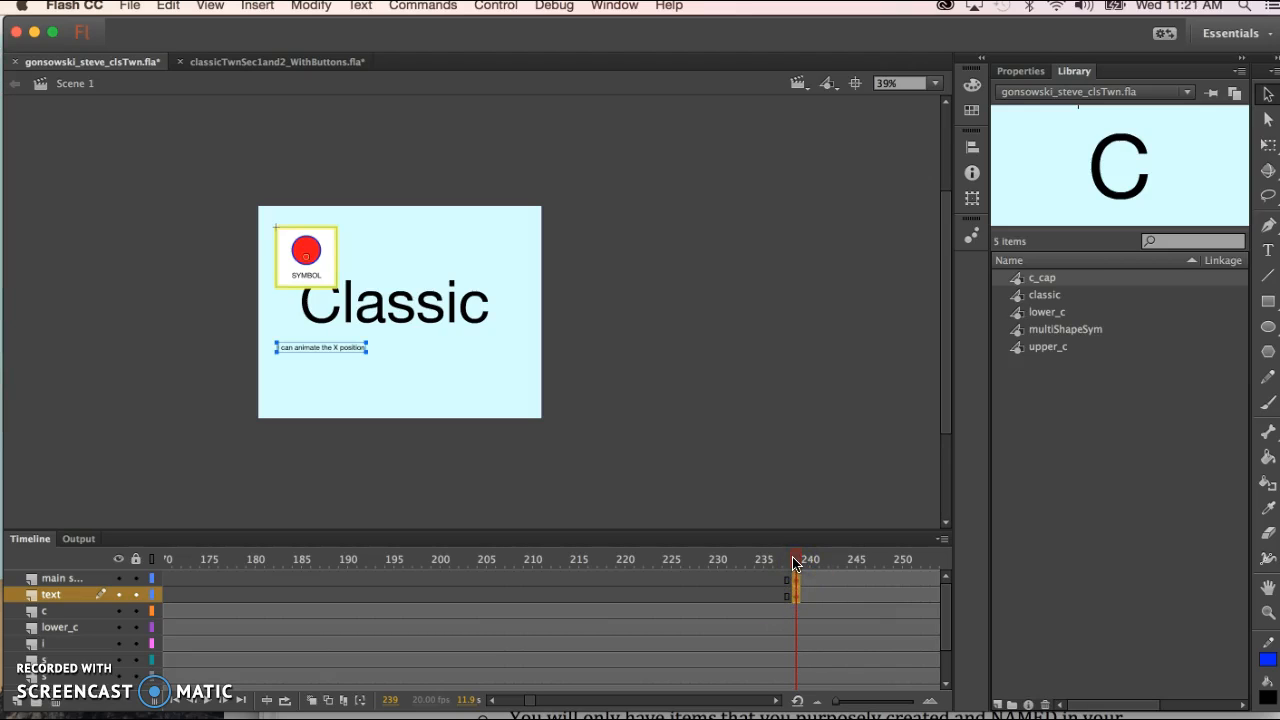
drag(798, 565, 66, 582)
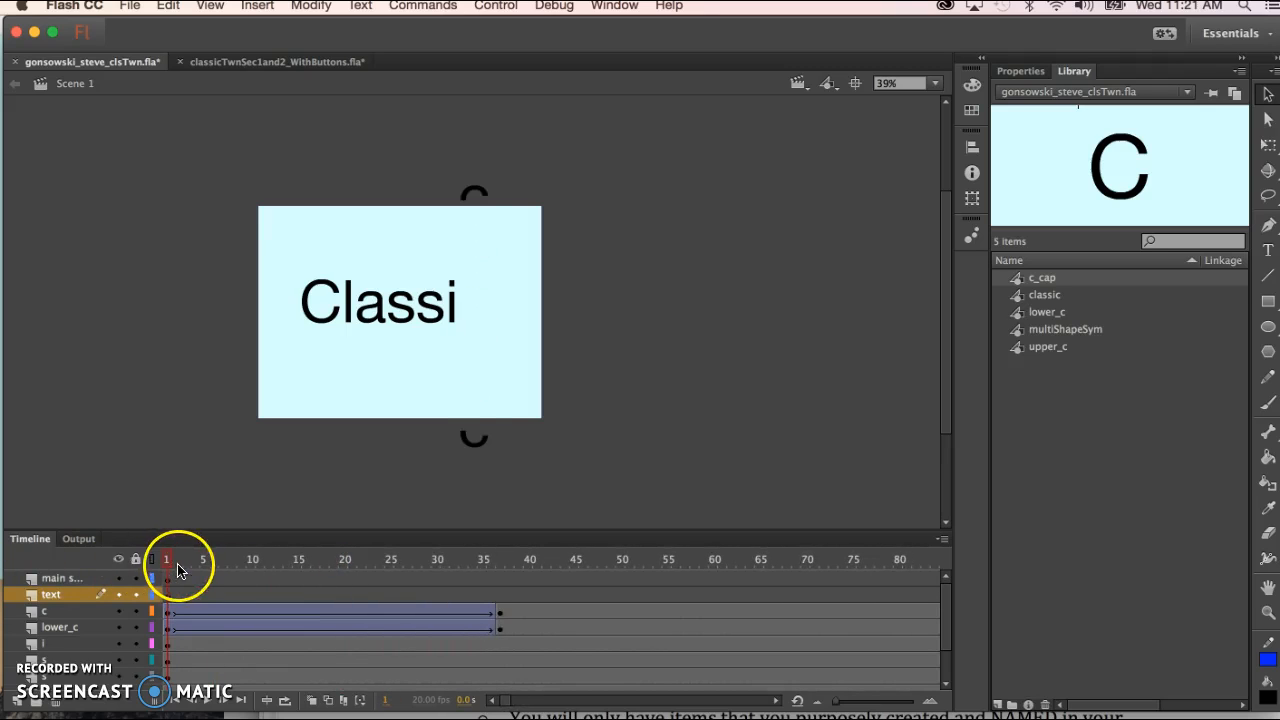
click(62, 578)
click(80, 597)
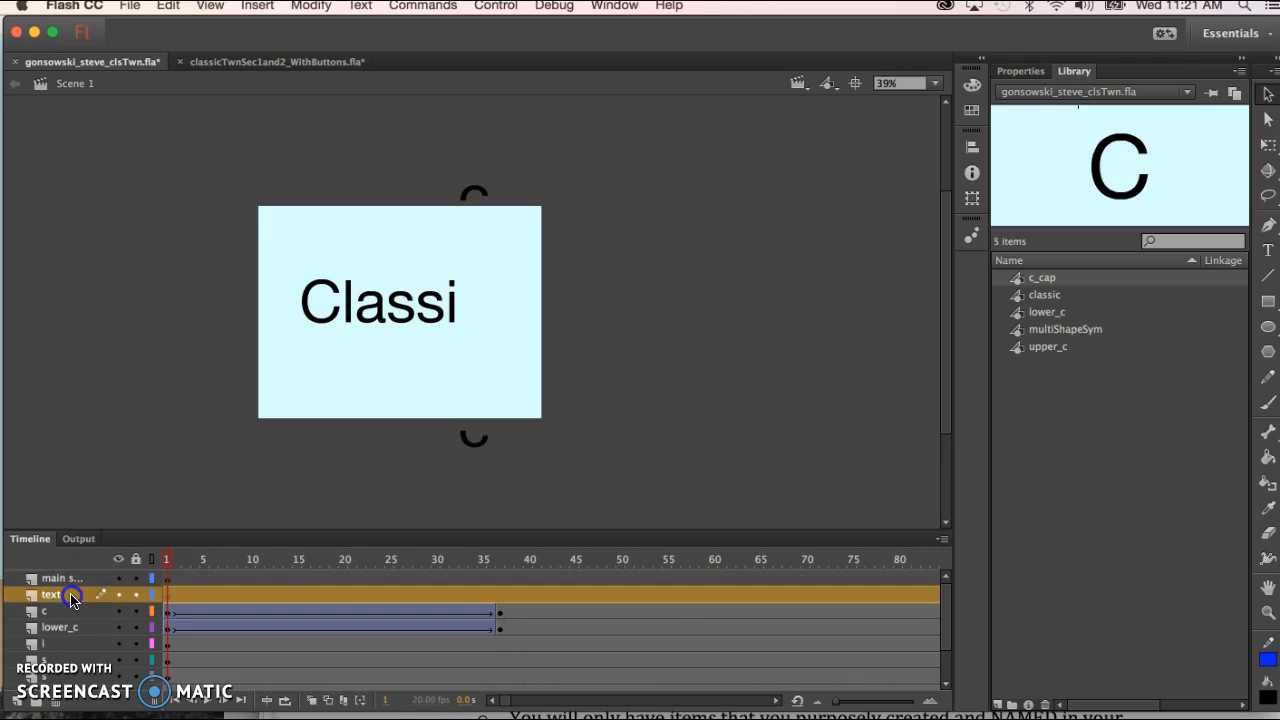
- Insert a blank keyframe at frame 6 of the text layer and place the c_cap symbol over the C of "Classi"
click(75, 579)
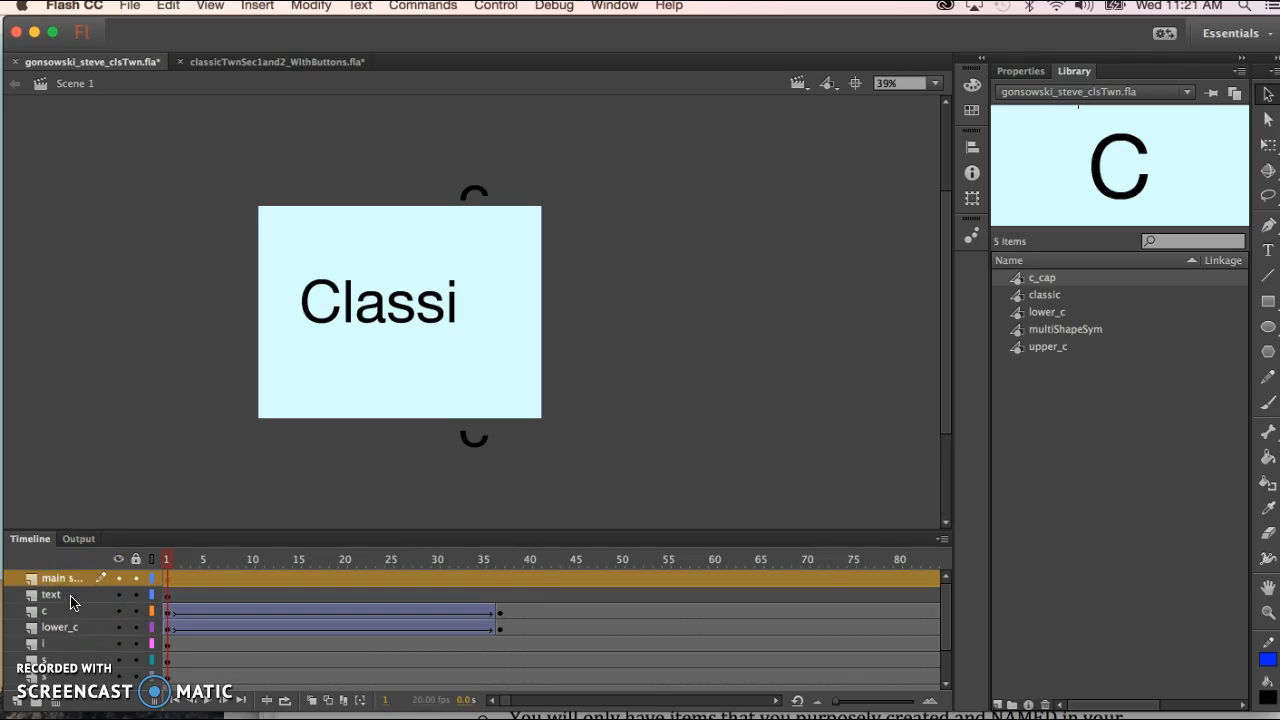
click(71, 598)
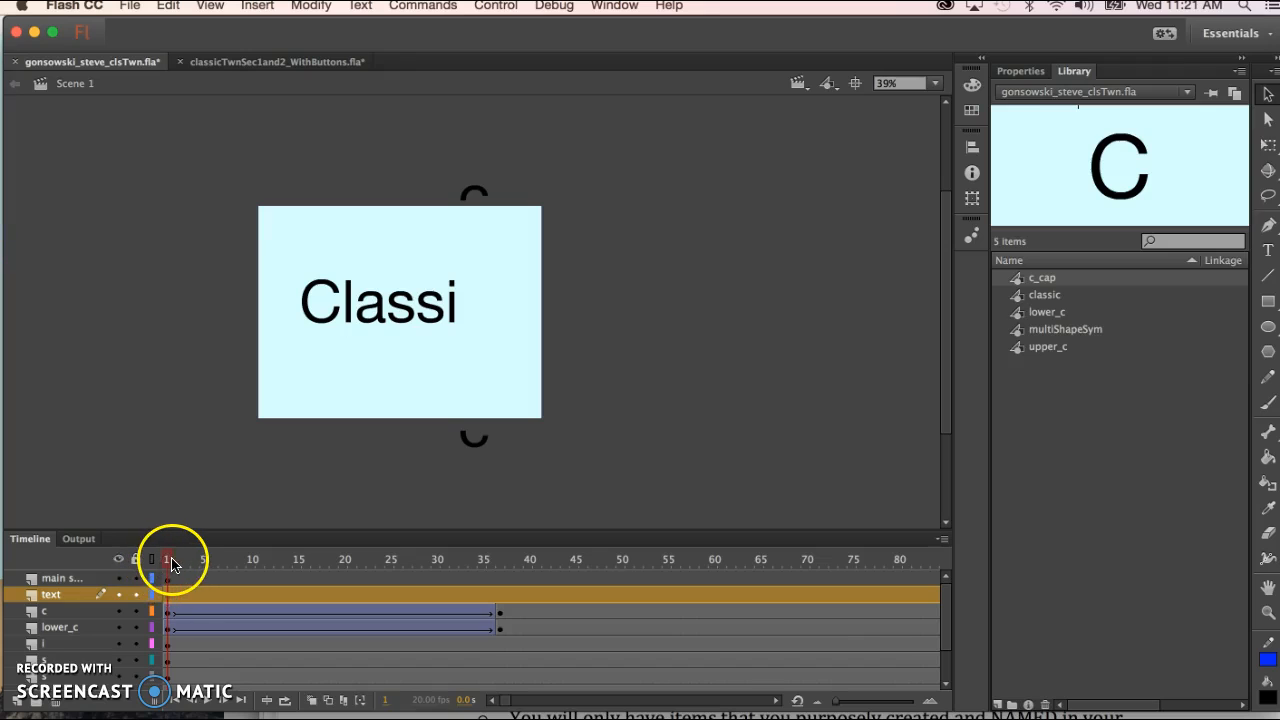
drag(168, 560, 234, 559)
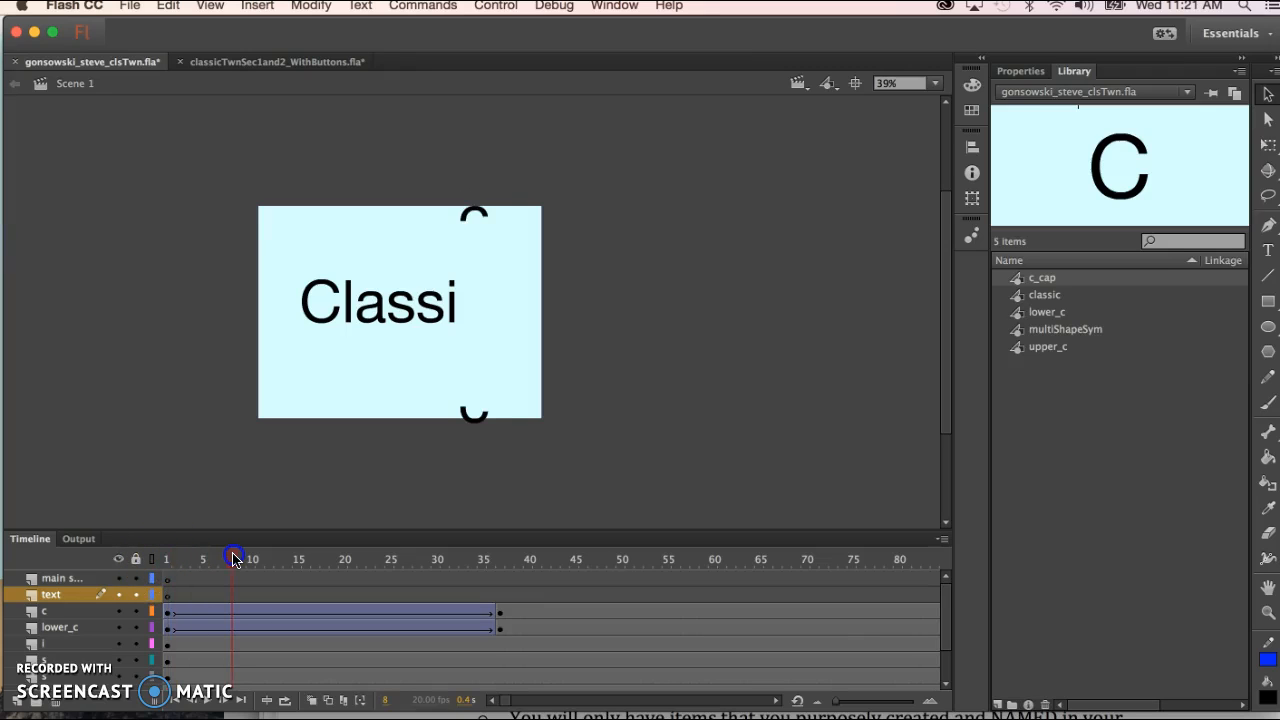
click(186, 593)
click(186, 593)
click(190, 578)
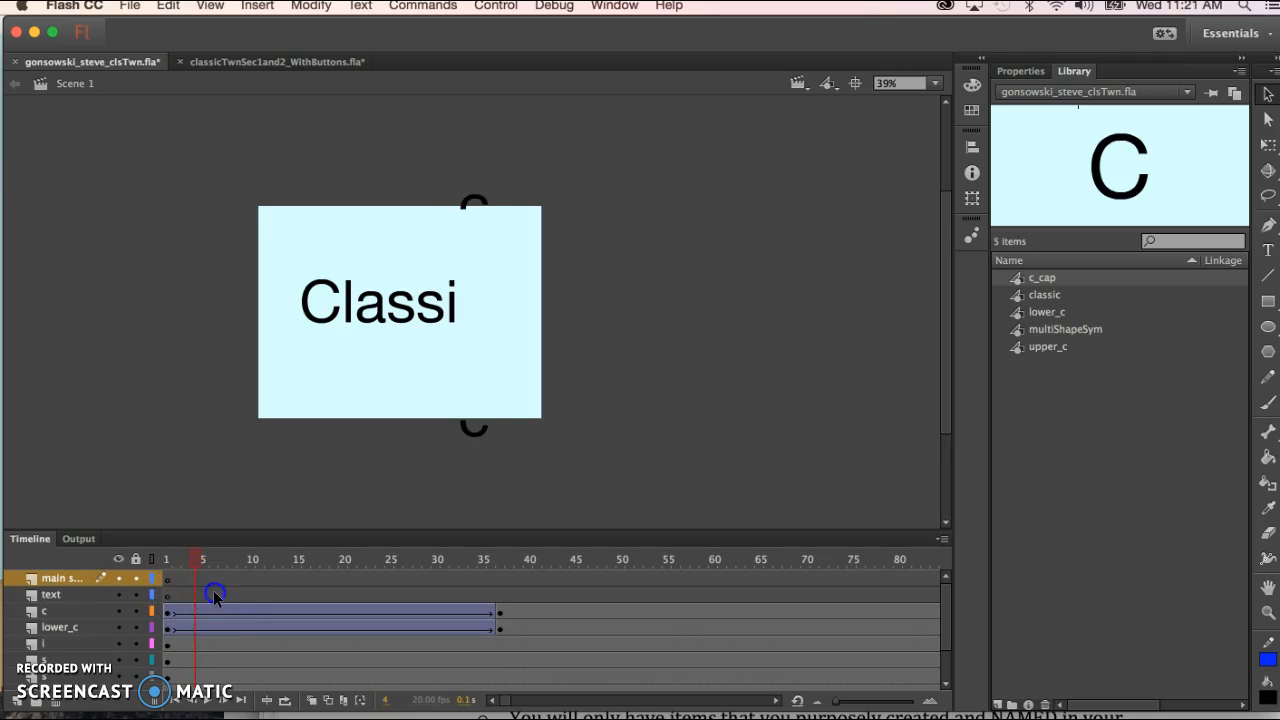
click(213, 595)
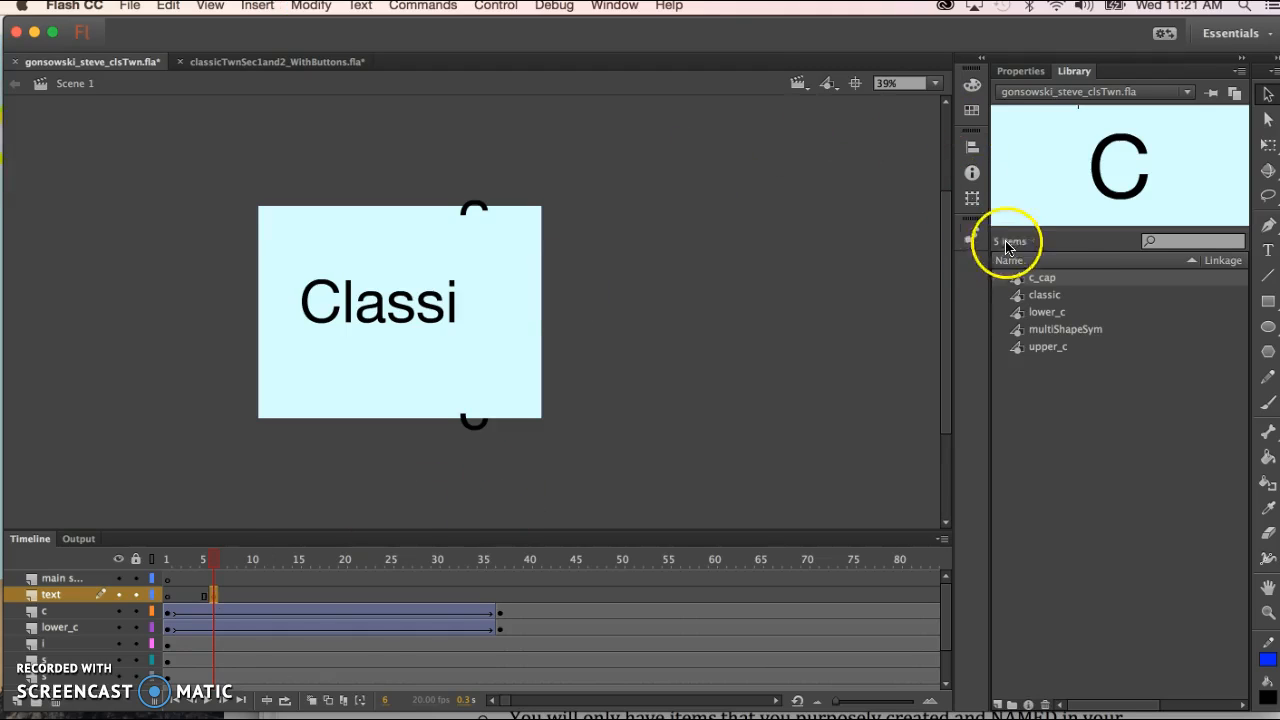
drag(1110, 190, 317, 326)
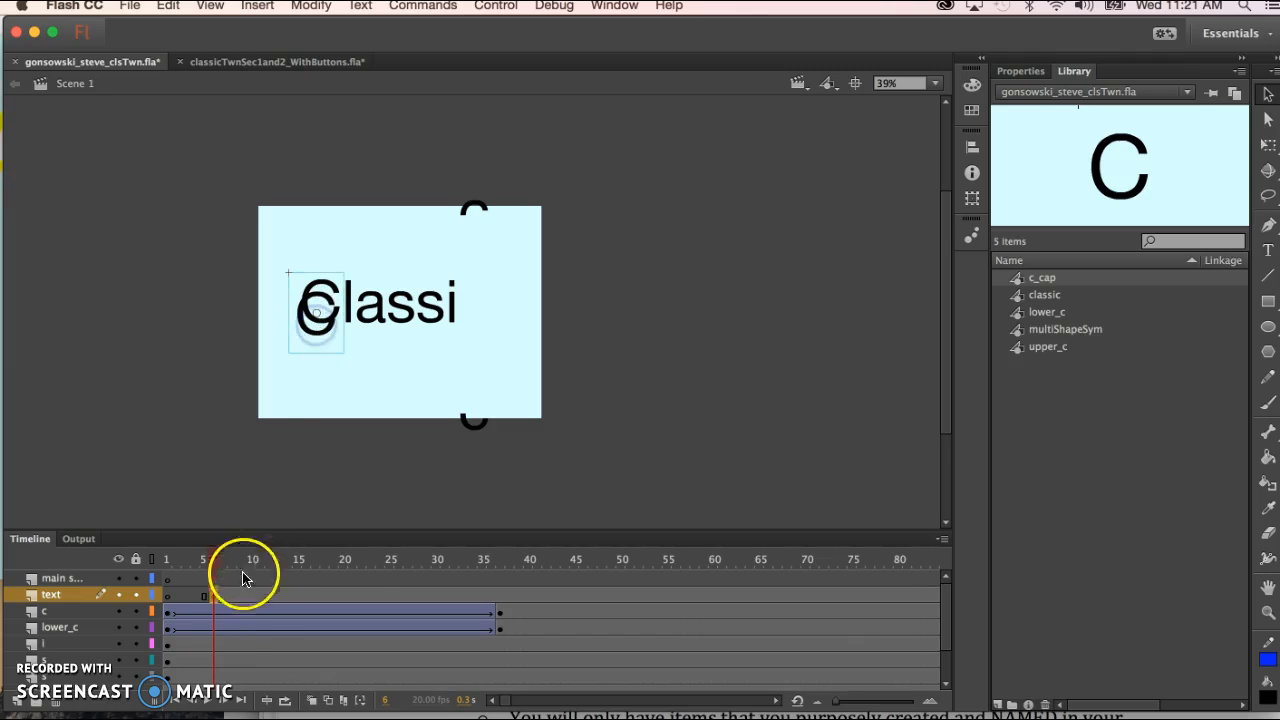
- Add a keyframe at frame 30 of the text layer and move the C off the stage to its left
click(436, 595)
key(F6)
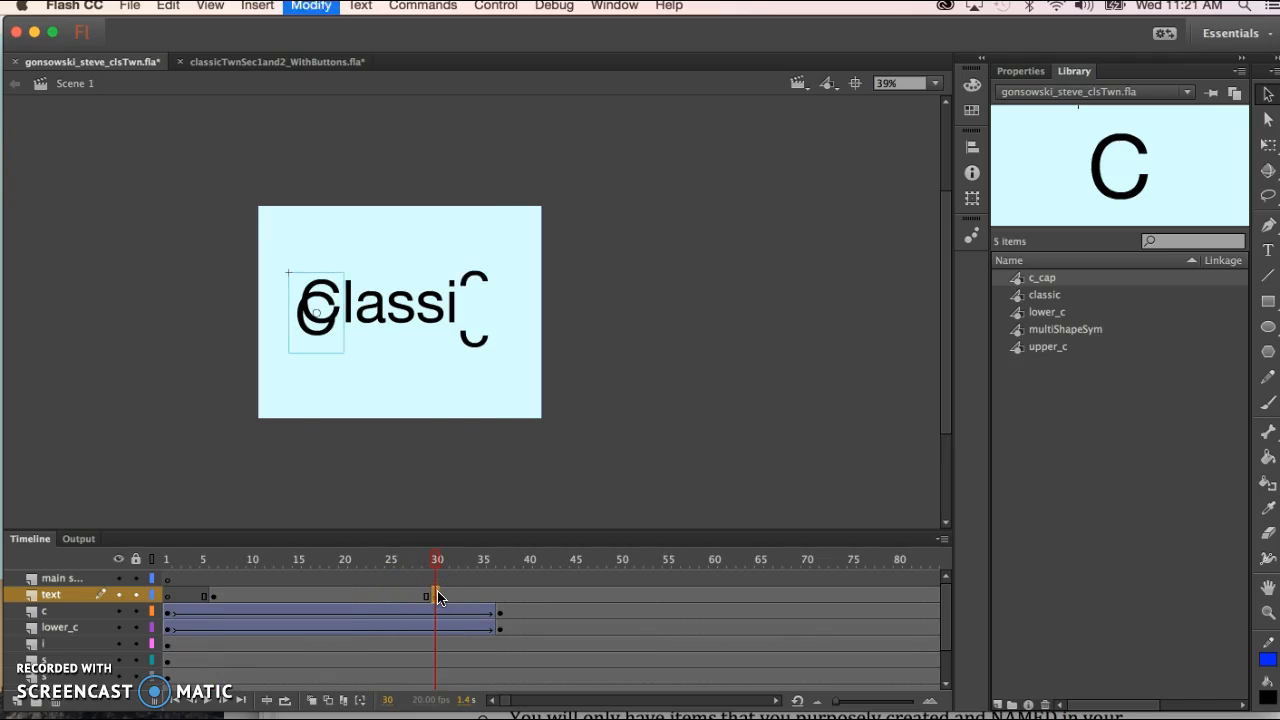
drag(320, 330, 163, 314)
- Create a classic tween between frames 6 and 30 of the text layer and scrub through the C's motion
click(336, 578)
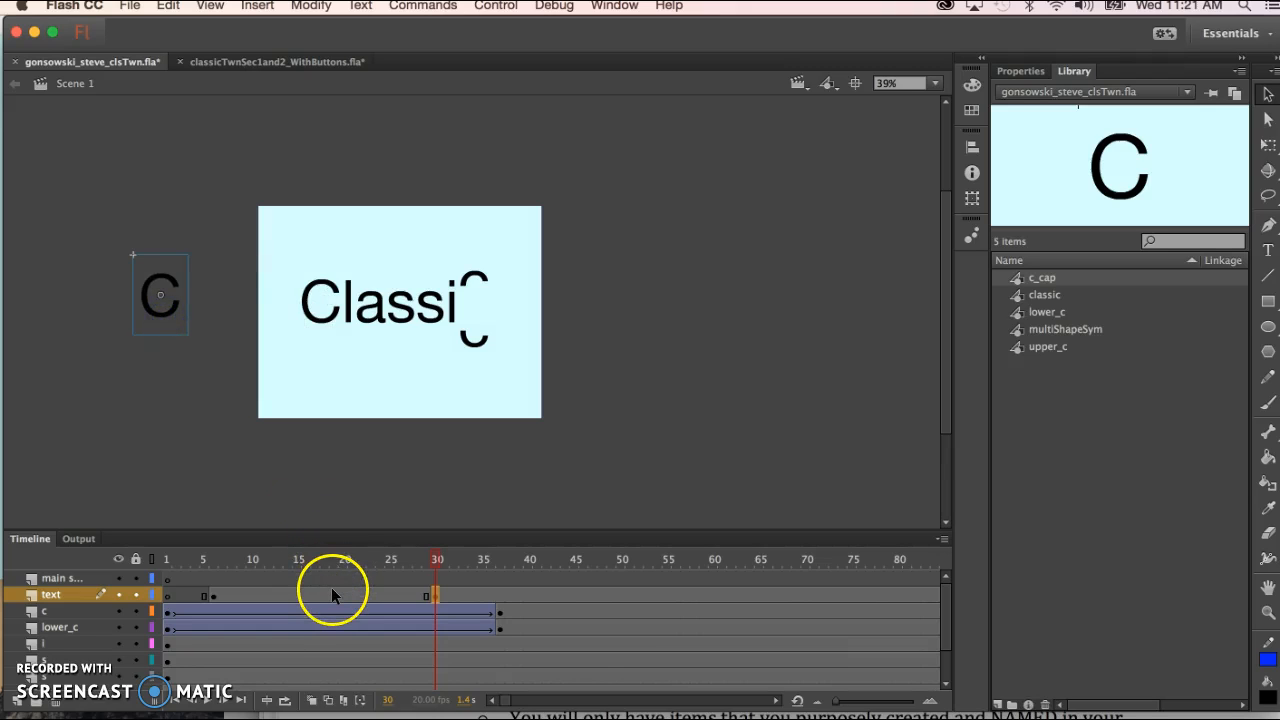
right_click(331, 588)
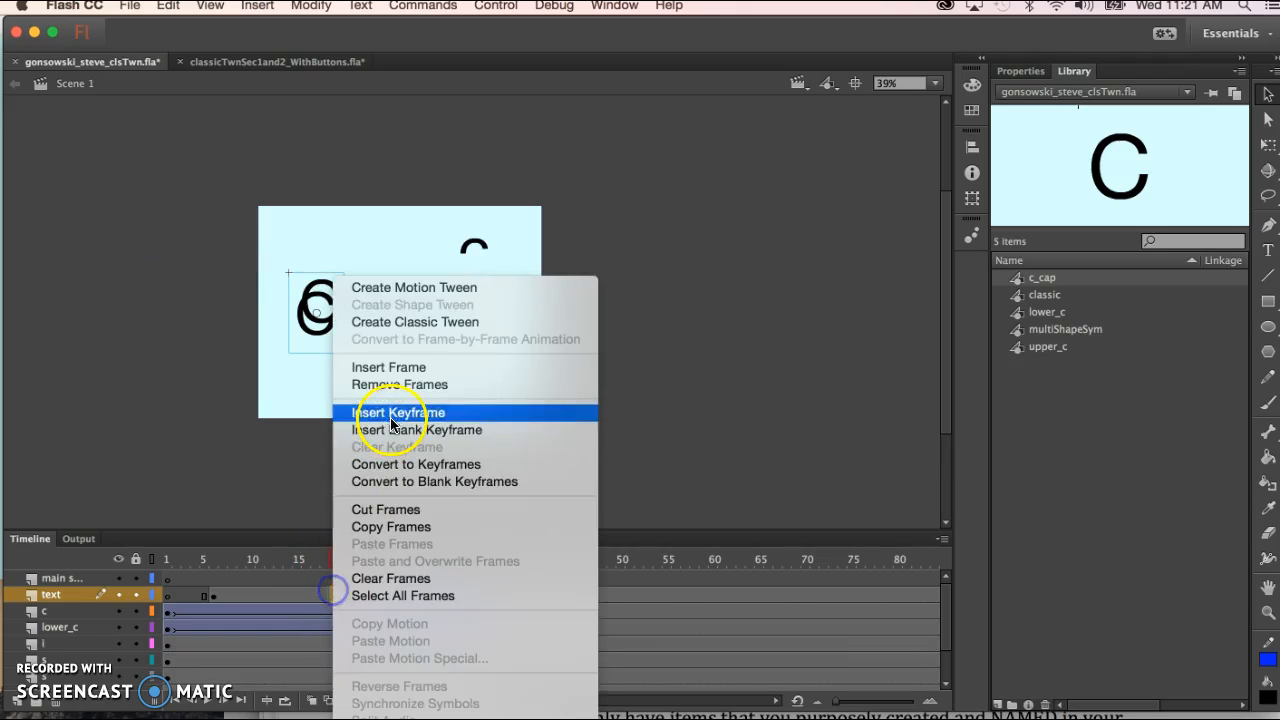
click(413, 322)
drag(343, 562, 400, 577)
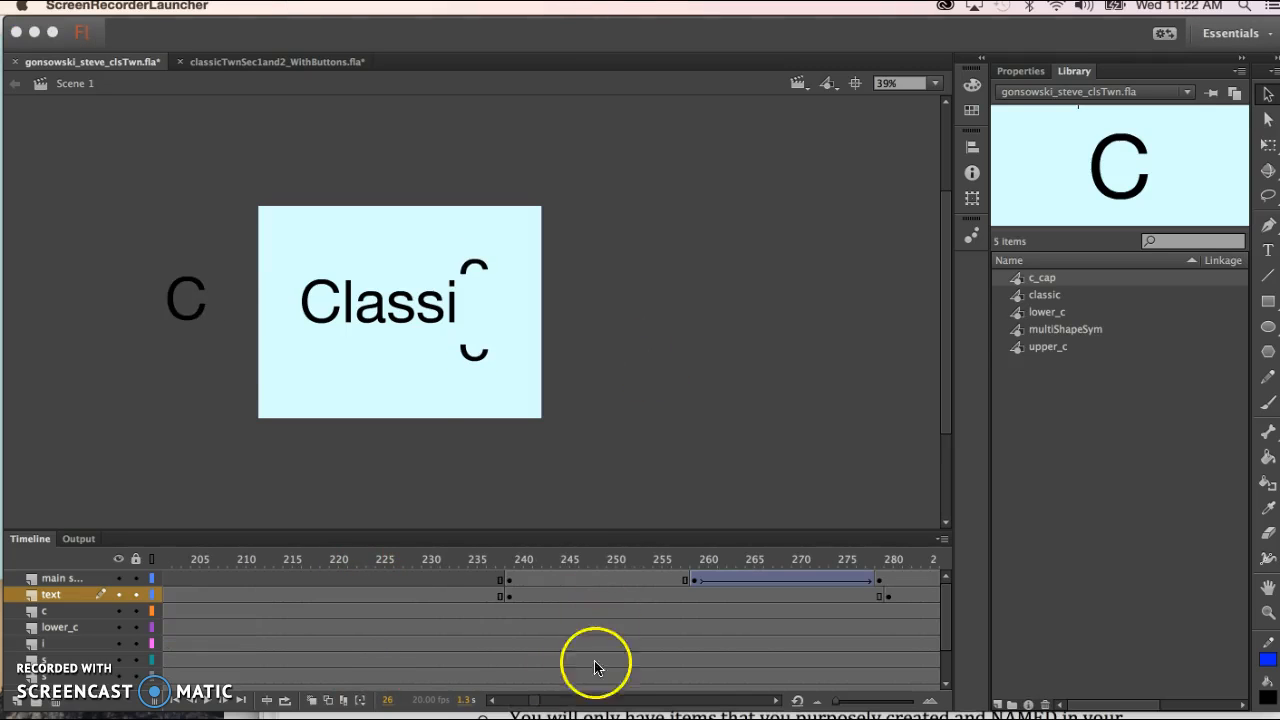
- Lengthen the text layer's classic tween by inserting 15 frames at frame 19
click(536, 704)
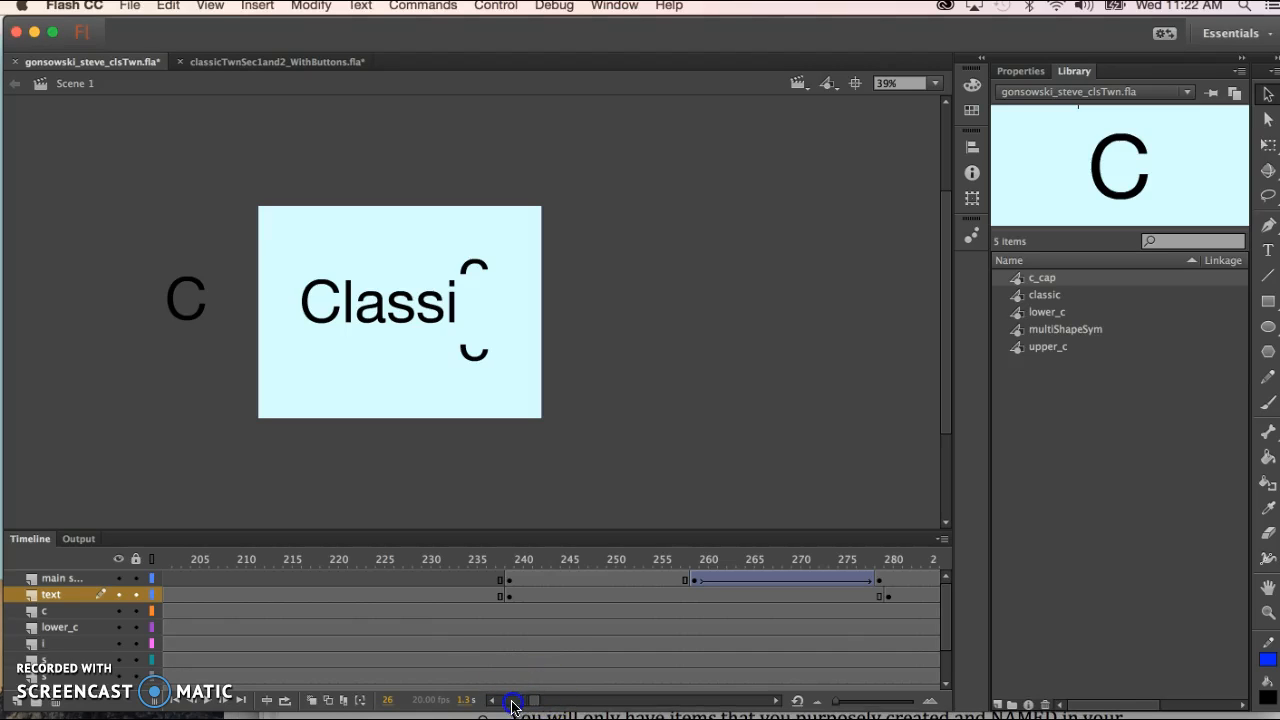
drag(536, 704, 500, 706)
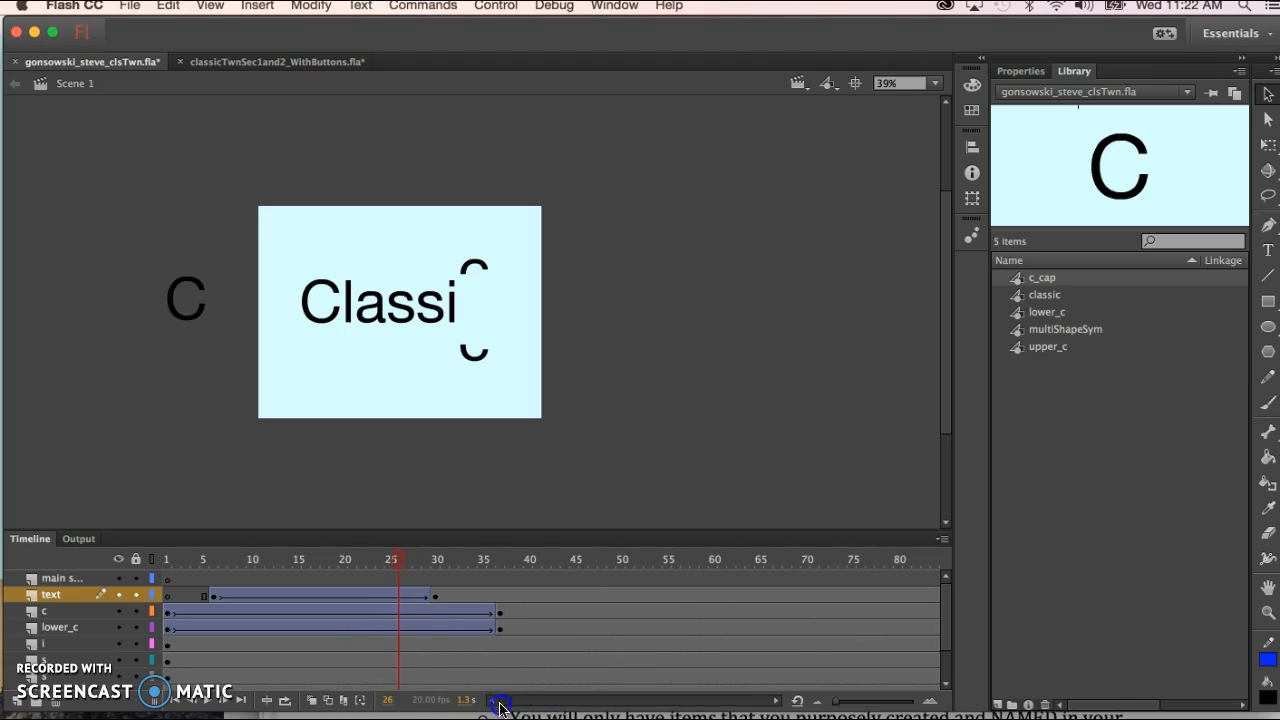
click(331, 595)
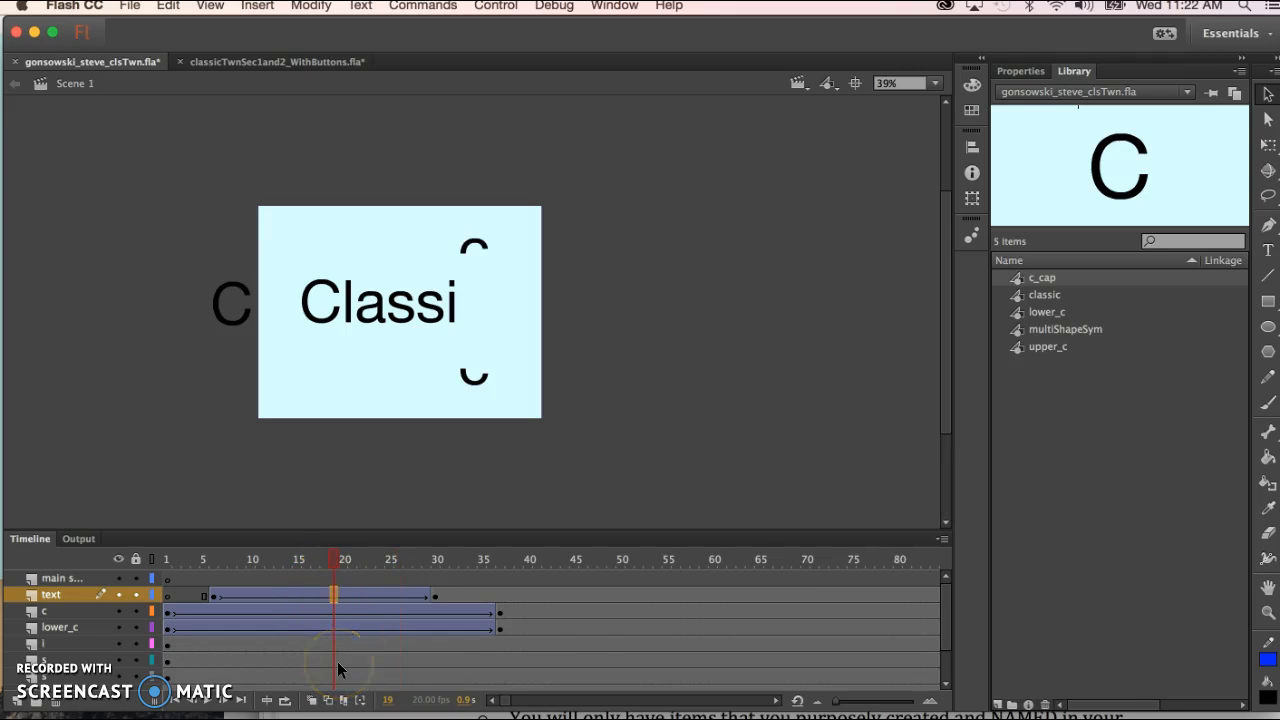
key(F5)
key(F5)
key(F5)
key(F5)
key(F5)
key(F5)
key(F5)
key(F5)
key(F5)
key(F5)
key(F5)
key(F5)
key(F5)
key(F5)
key(F5)
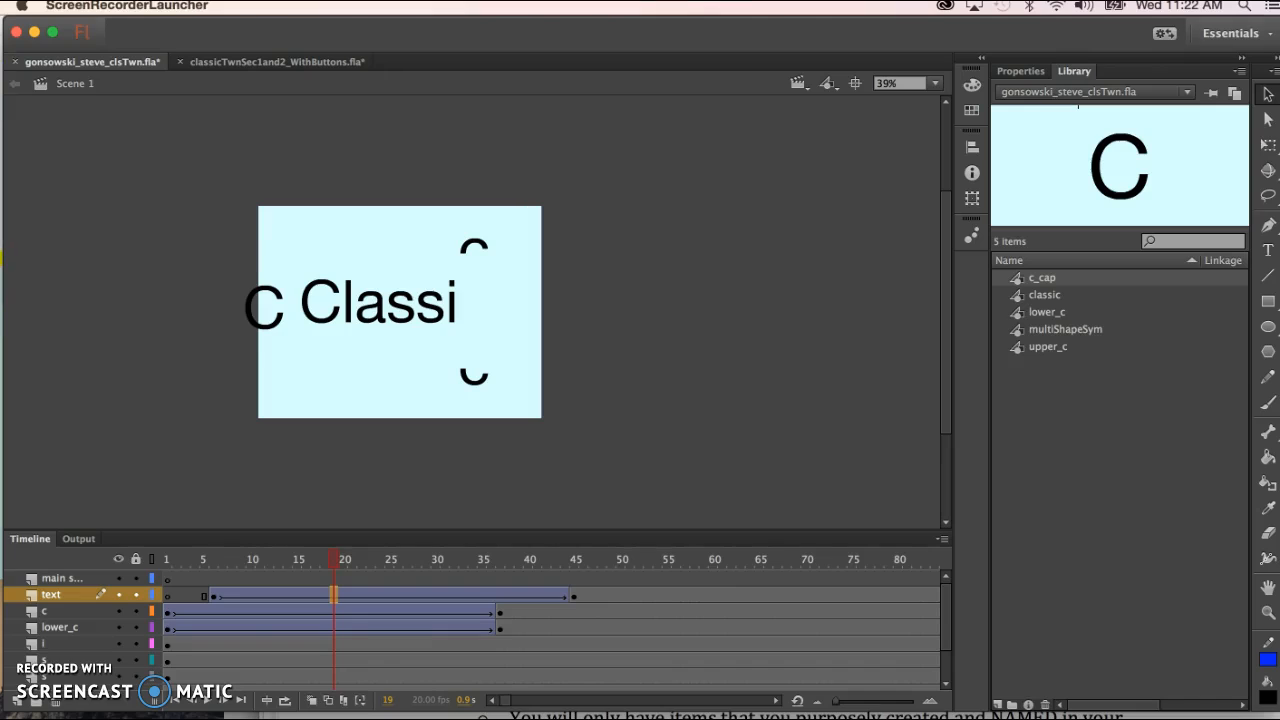
- Undo the frames inserted in the text layer's tween and return the playhead to frame 1
scroll(508, 594, right, 10)
drag(472, 597, 614, 597)
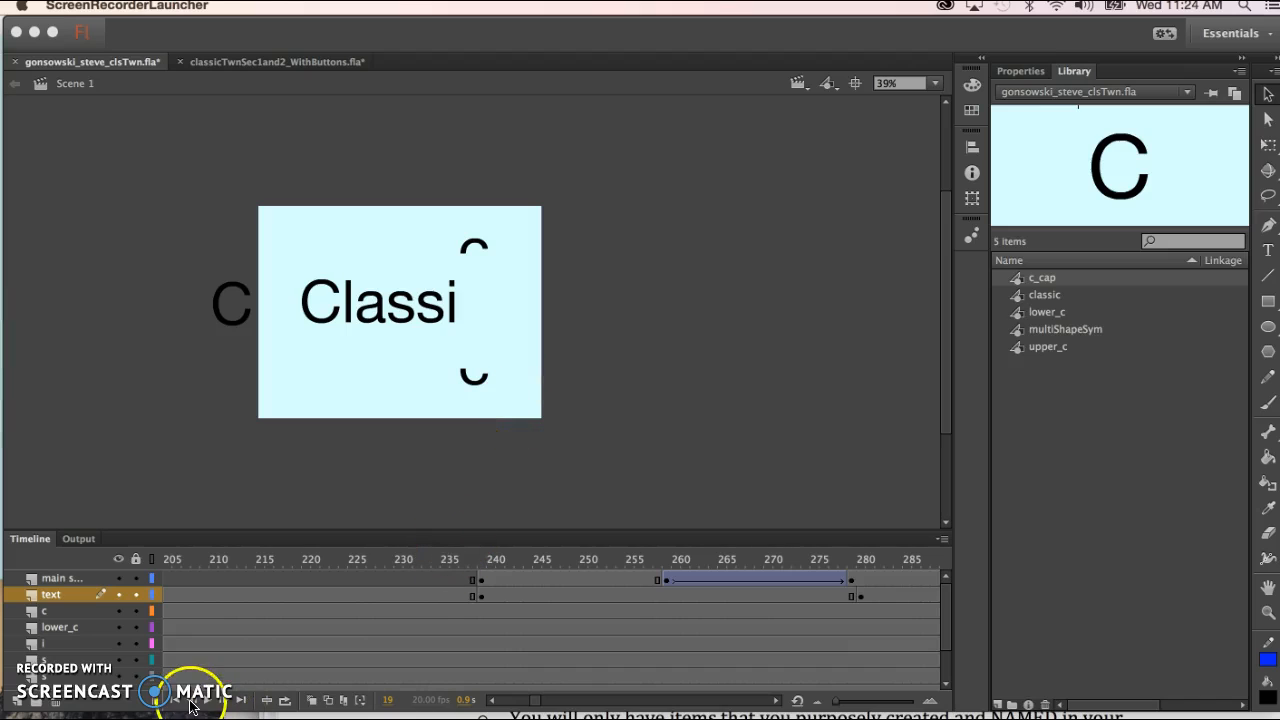
click(190, 705)
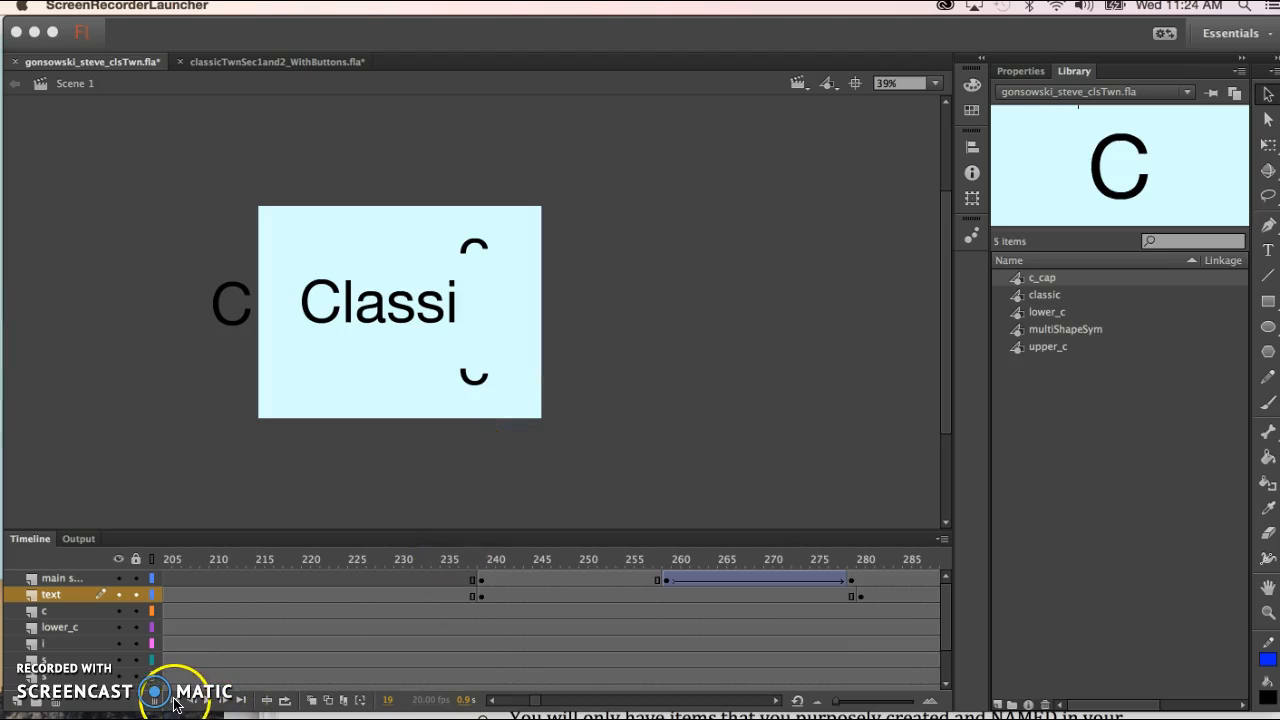
click(178, 704)
drag(498, 597, 412, 596)
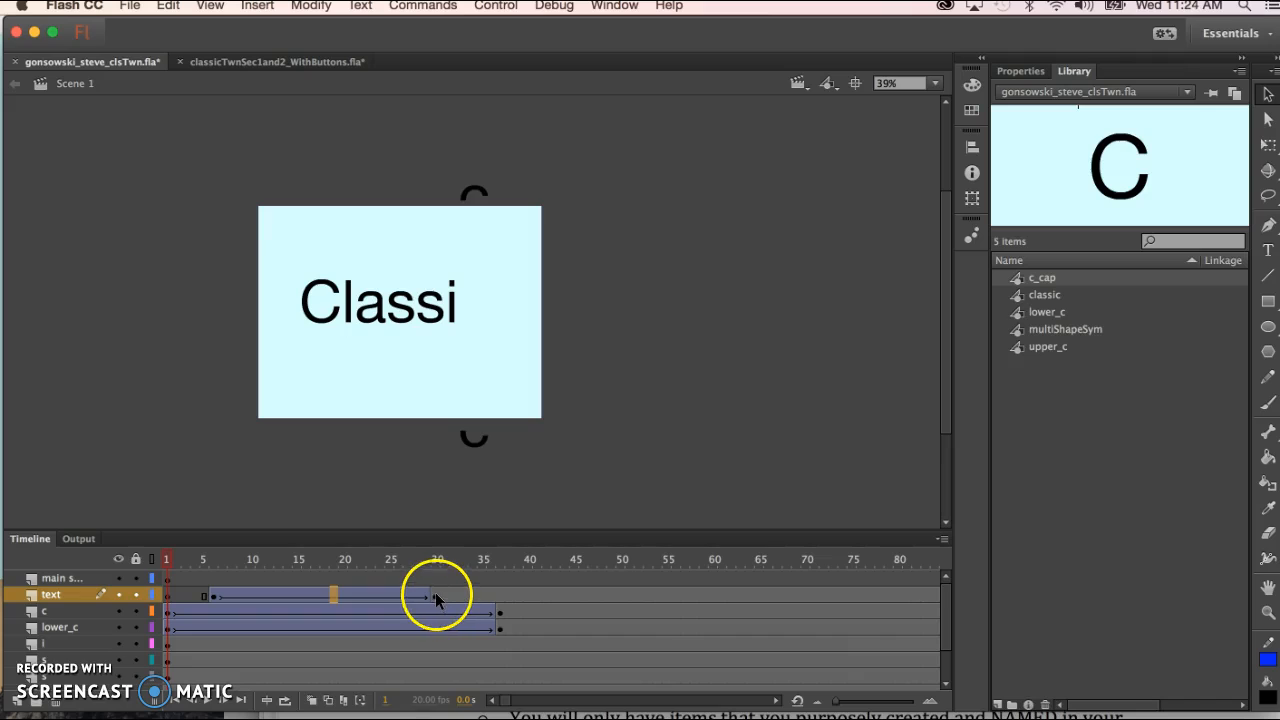
- Extend the text layer's classic tween by moving its end keyframe to frame 54
click(435, 597)
drag(434, 594, 545, 586)
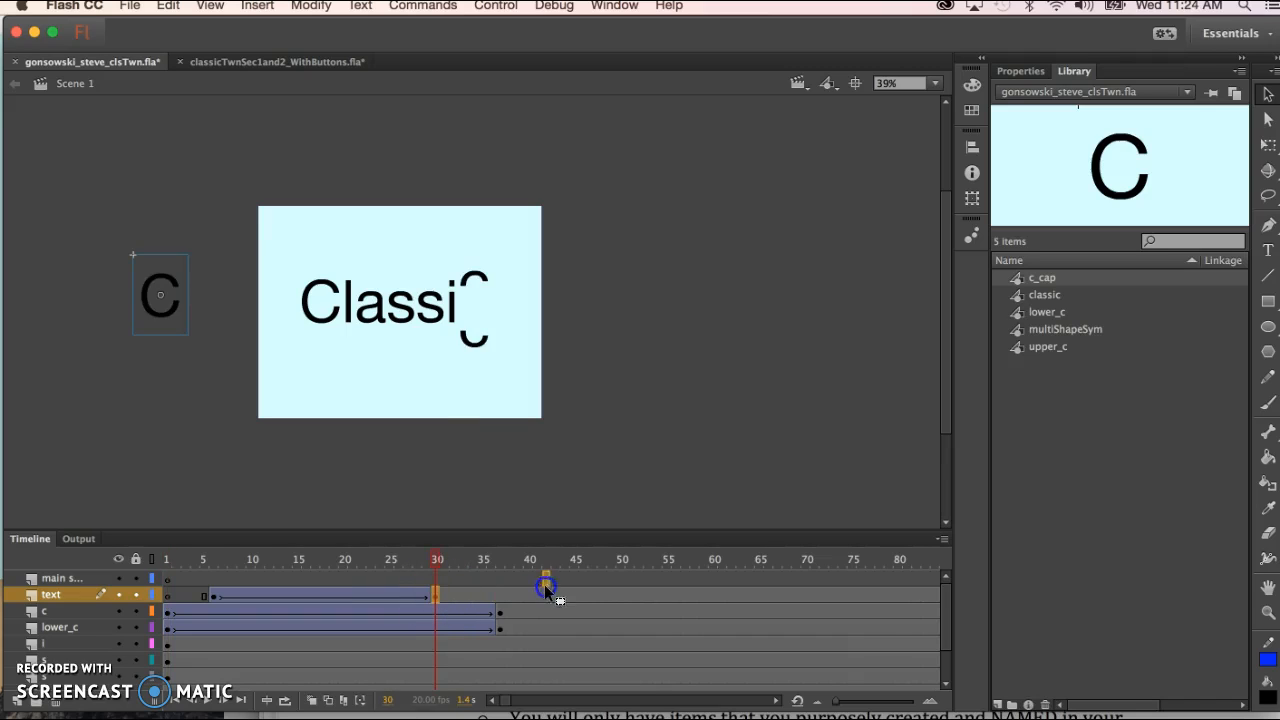
drag(654, 586, 657, 591)
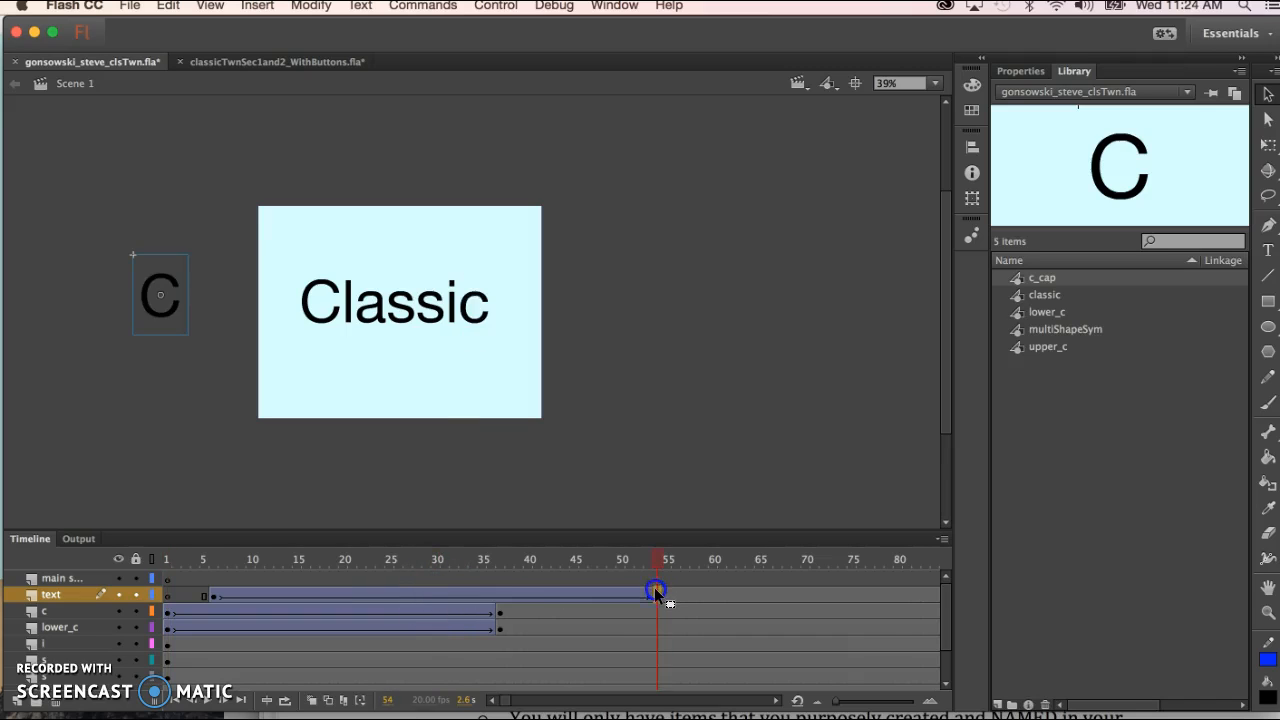